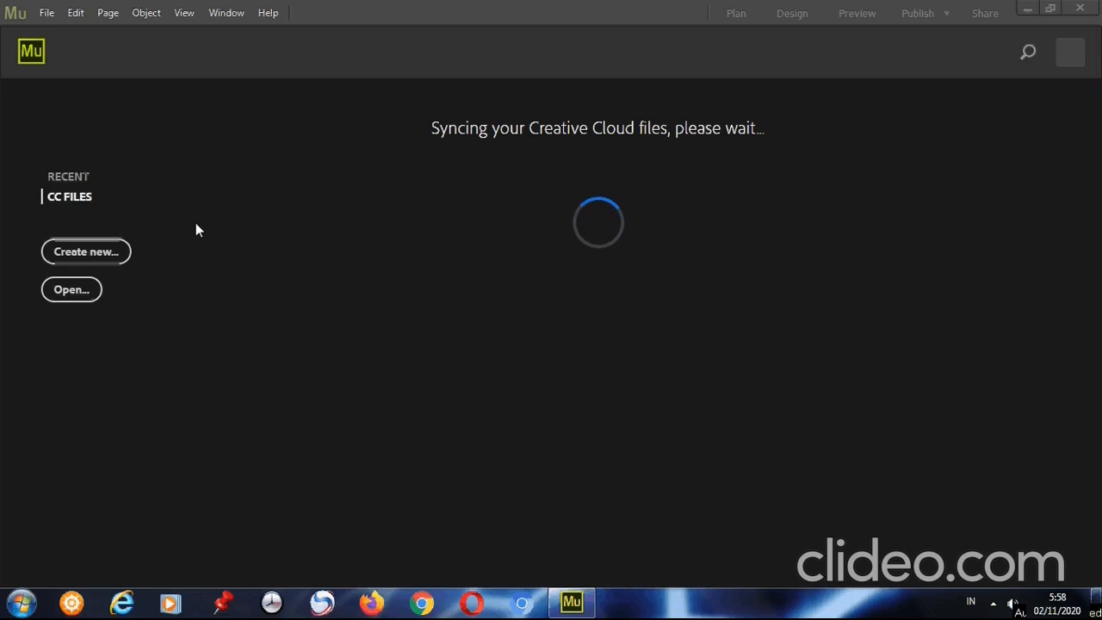
Step: Start a new site and set its layout type to Fixed Width
{"action": "left_click", "coordinate": [103, 256]}
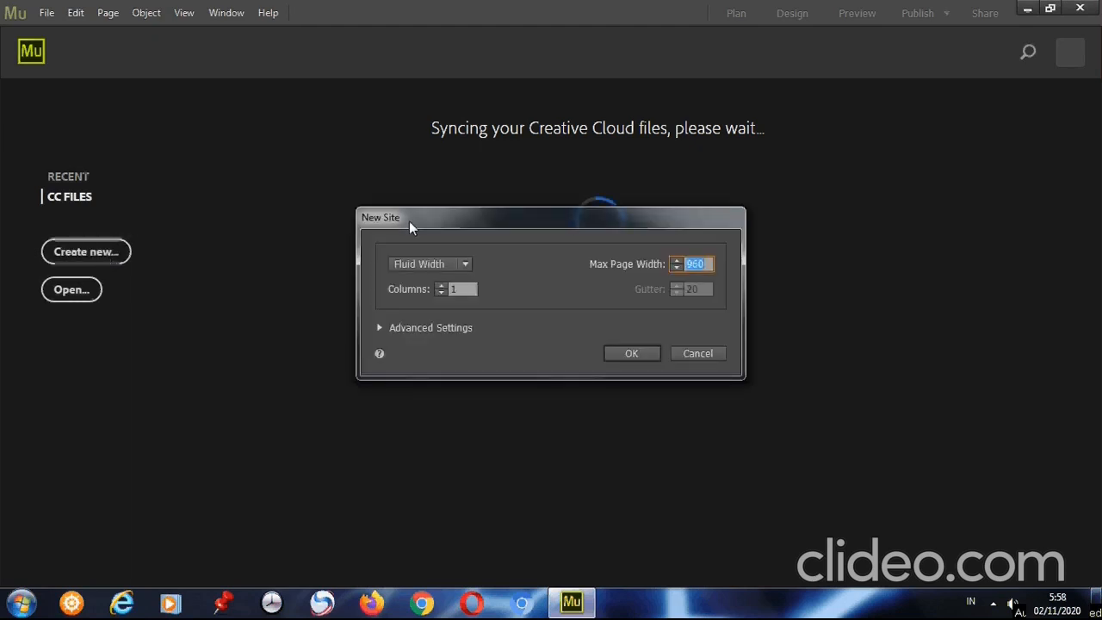
{"action": "left_click", "coordinate": [466, 265]}
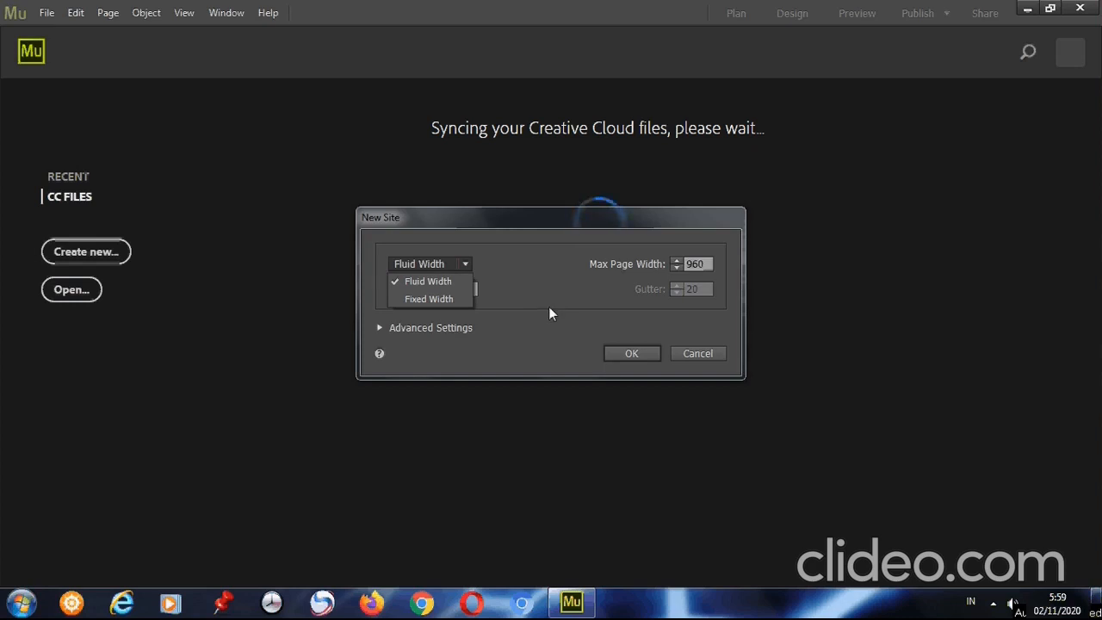
{"action": "left_click", "coordinate": [460, 300]}
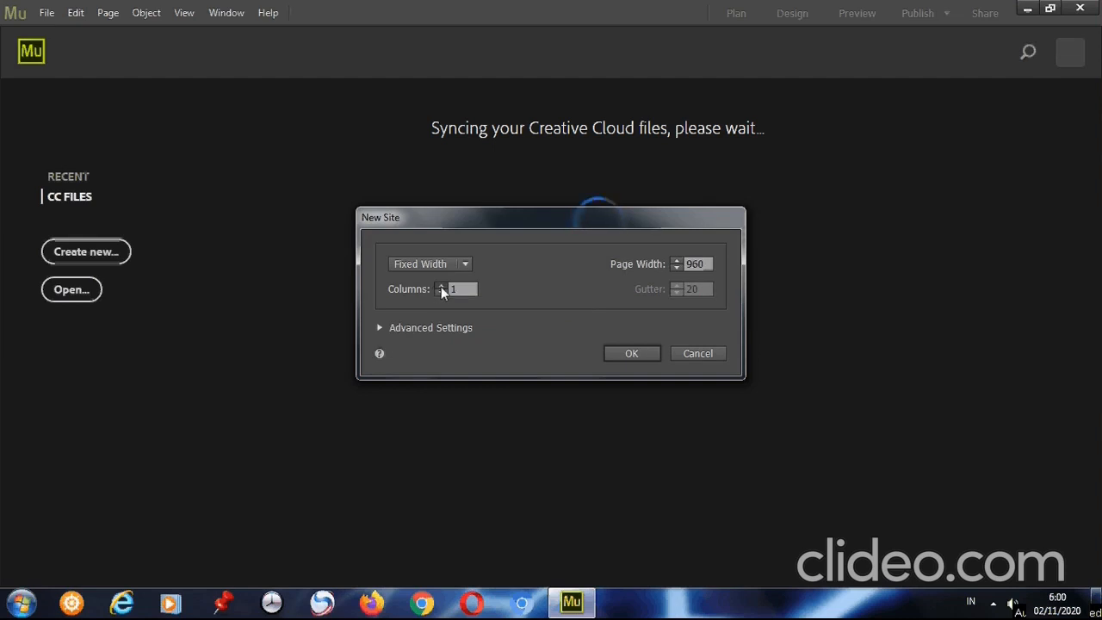
Step: Set the new site's number of columns to 8
{"action": "left_click", "coordinate": [440, 286]}
{"action": "left_click", "coordinate": [441, 286]}
{"action": "left_click", "coordinate": [441, 286]}
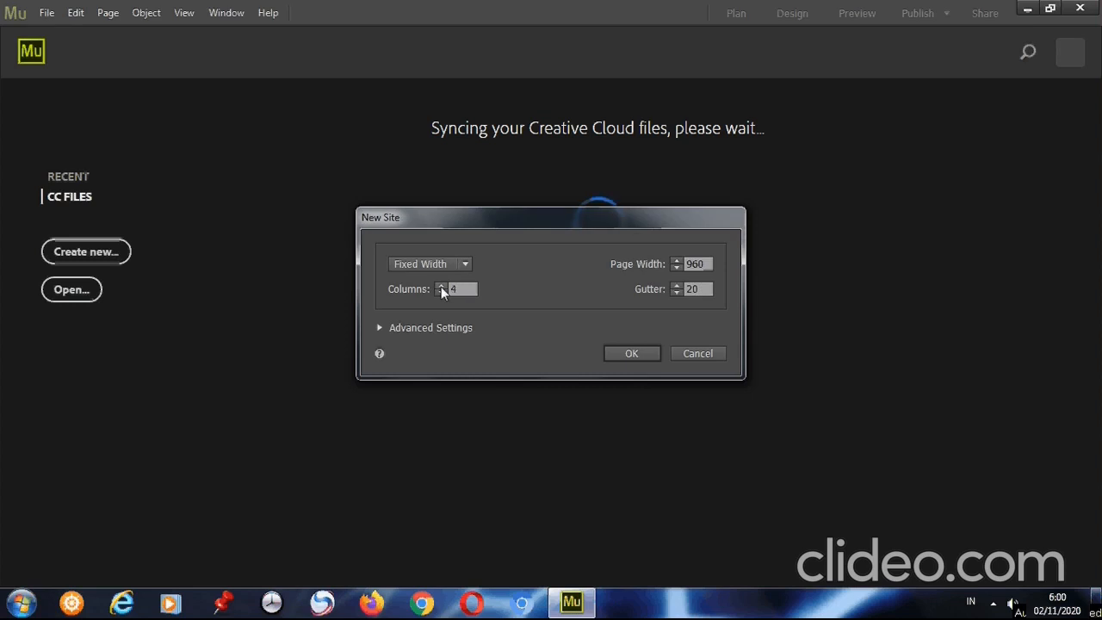
{"action": "left_click", "coordinate": [441, 286]}
{"action": "left_click", "coordinate": [441, 285]}
{"action": "left_click", "coordinate": [440, 286]}
{"action": "left_click", "coordinate": [440, 286]}
{"action": "left_click", "coordinate": [440, 293]}
{"action": "left_click", "coordinate": [440, 293]}
{"action": "left_click", "coordinate": [439, 294]}
{"action": "left_click", "coordinate": [440, 293]}
{"action": "left_click", "coordinate": [440, 294]}
{"action": "left_click", "coordinate": [439, 287]}
{"action": "left_click", "coordinate": [439, 287]}
{"action": "left_click", "coordinate": [439, 287]}
{"action": "left_click", "coordinate": [439, 287]}
{"action": "left_click", "coordinate": [438, 287]}
Step: Review the new site's advanced settings, keep the Standard resolution, and create the site
{"action": "left_click", "coordinate": [379, 328]}
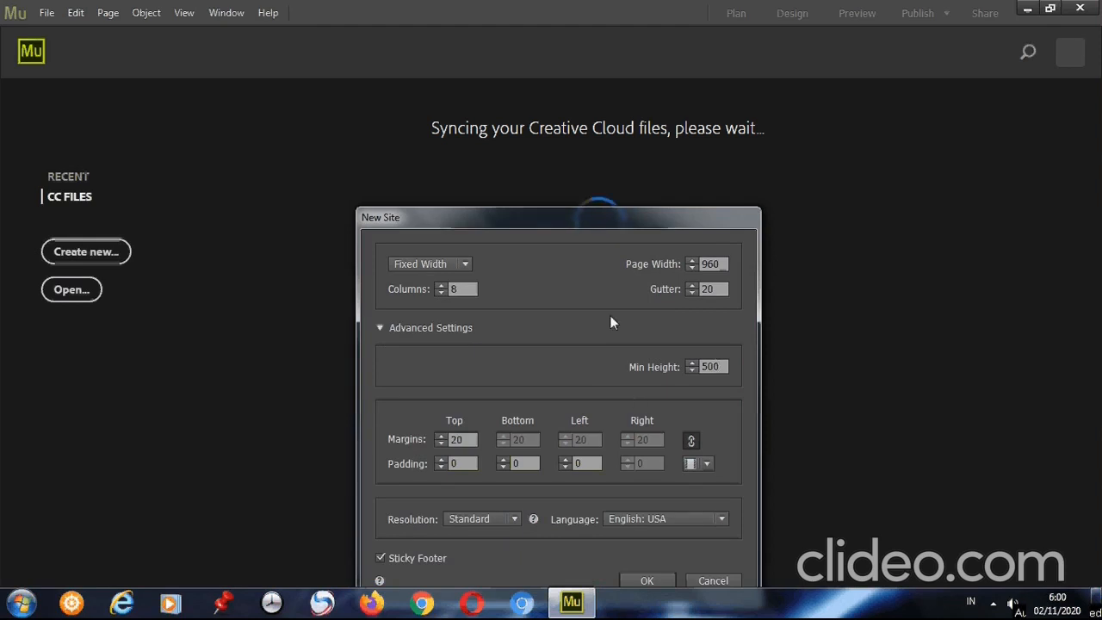
{"action": "left_click_drag", "start_coordinate": [598, 233], "coordinate": [586, 151]}
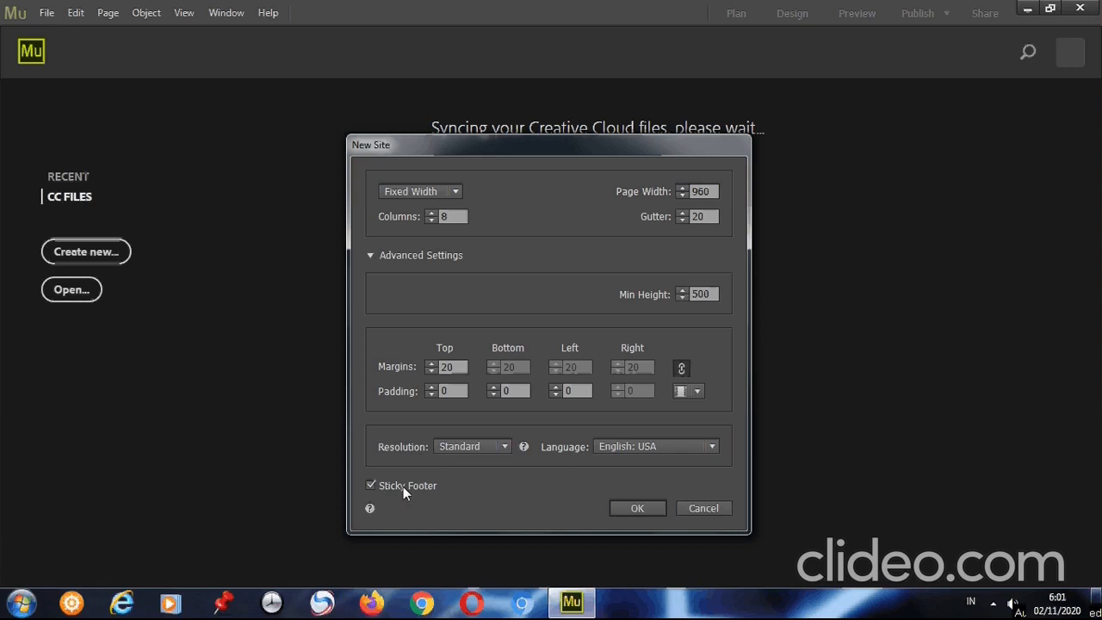
{"action": "mouse_move", "coordinate": [402, 493]}
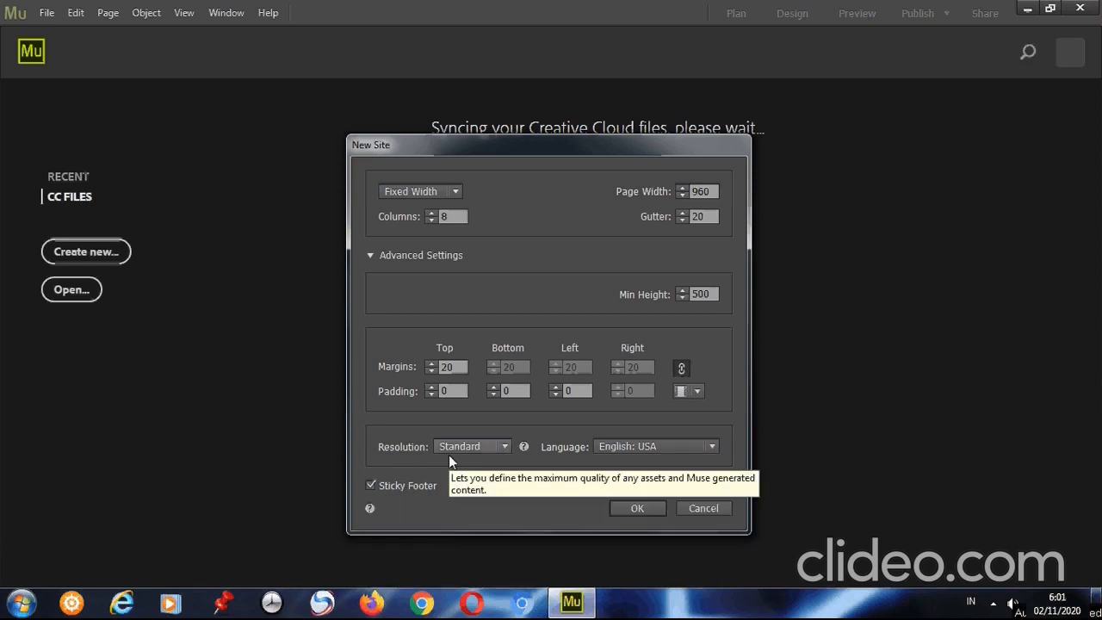
{"action": "left_click", "coordinate": [498, 446]}
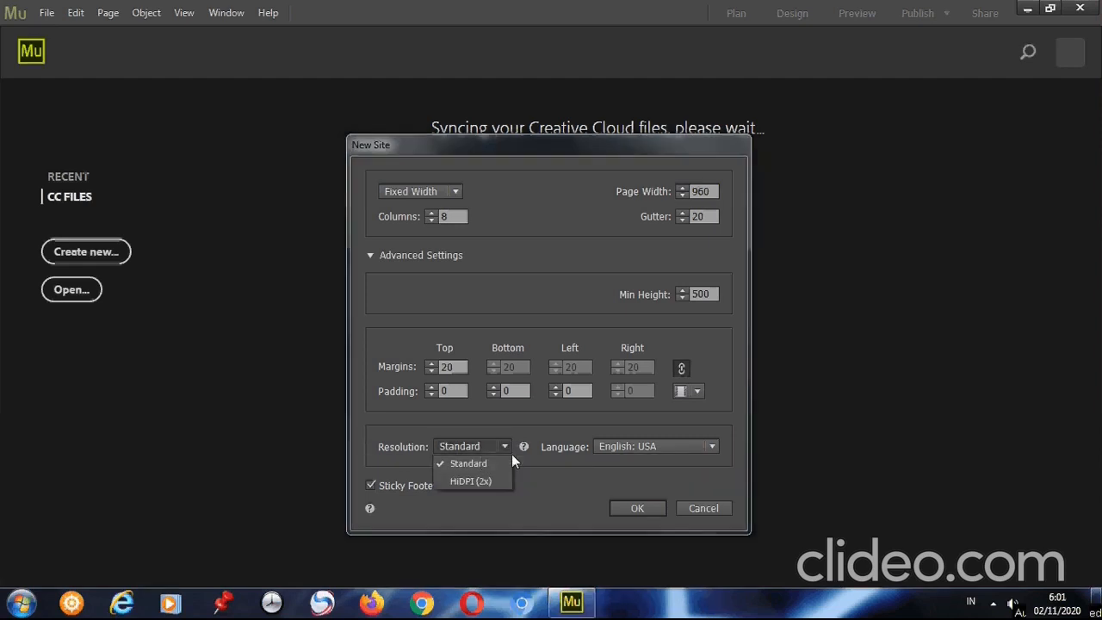
{"action": "left_click", "coordinate": [537, 465]}
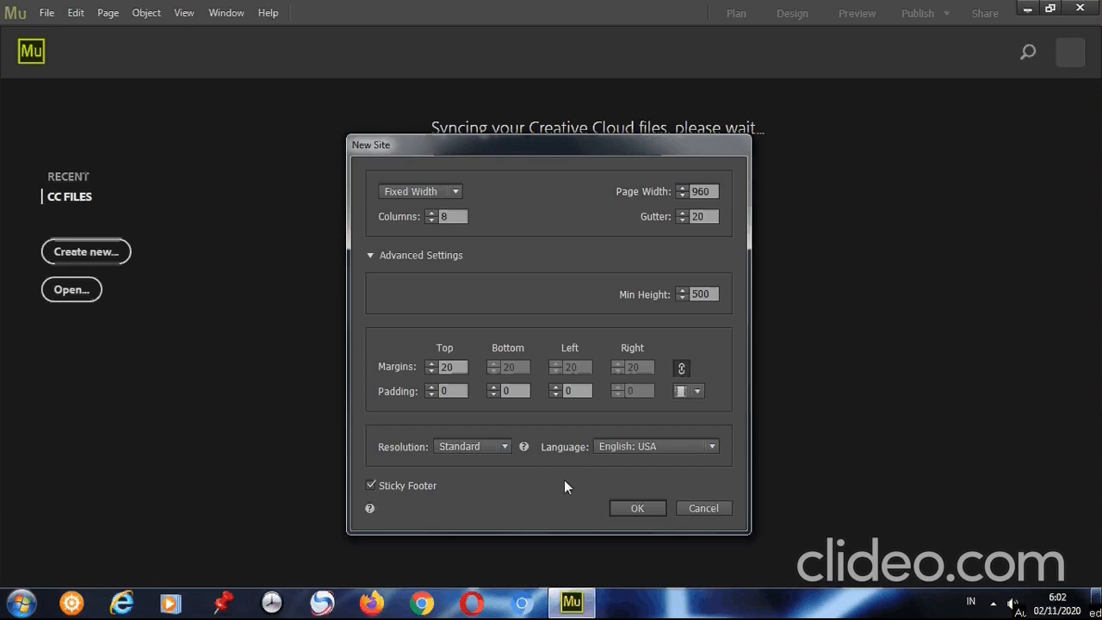
{"action": "left_click", "coordinate": [629, 509]}
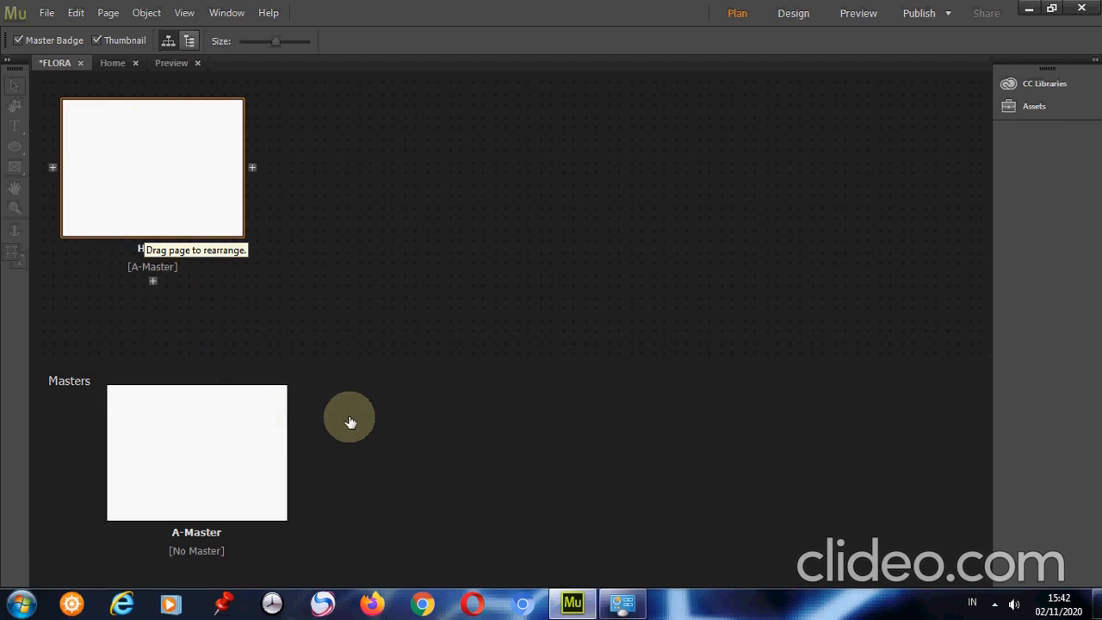
{"action": "left_click_drag", "start_coordinate": [216, 399], "coordinate": [150, 226]}
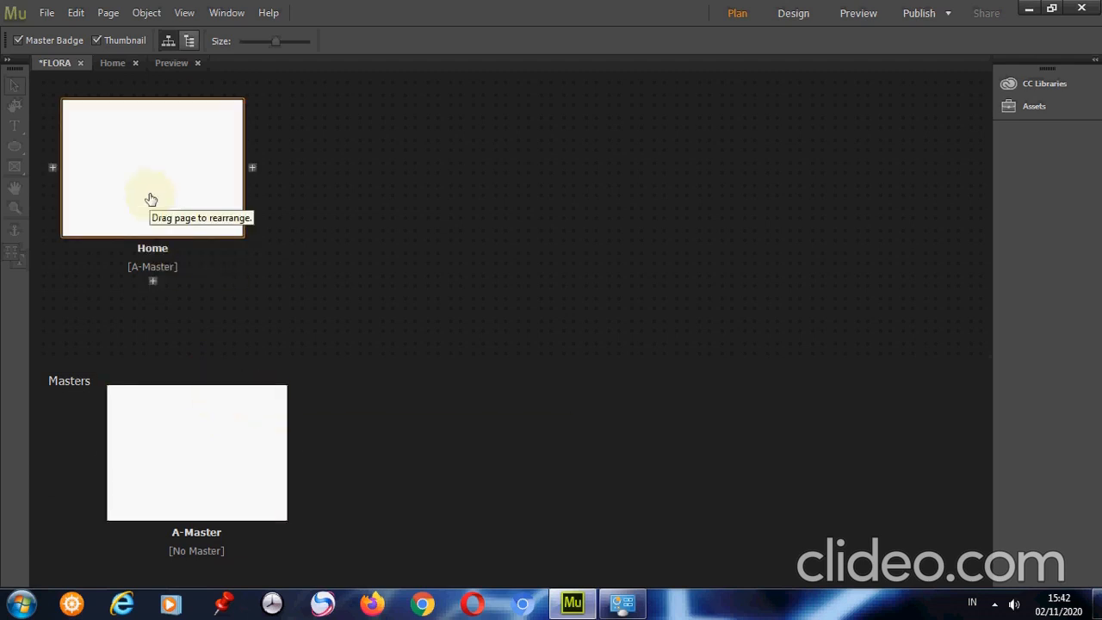
{"action": "left_click", "coordinate": [223, 450]}
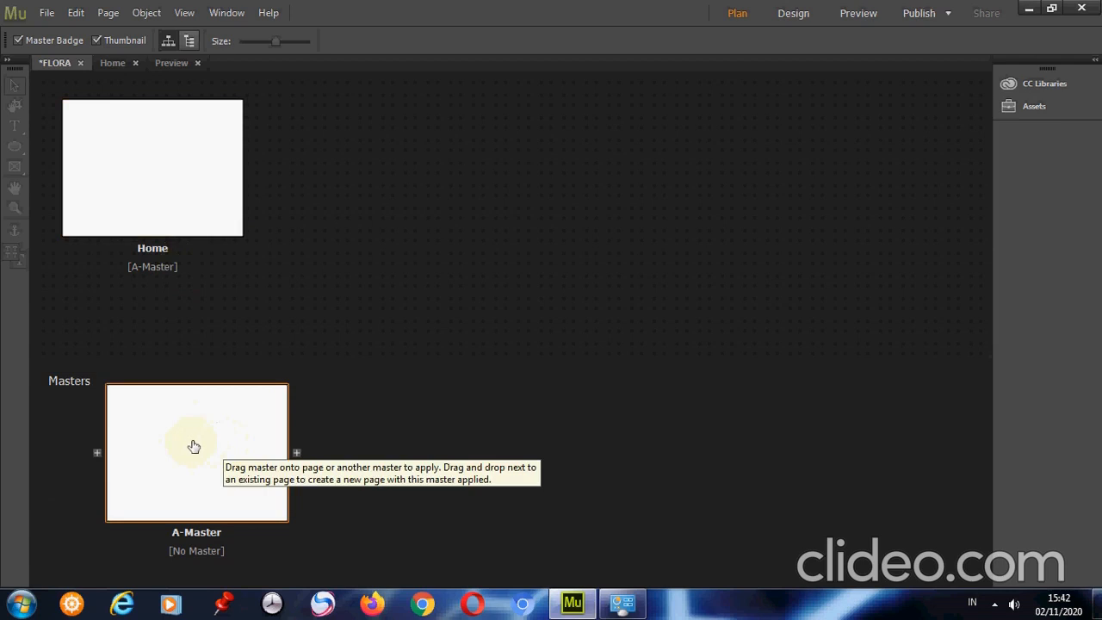
{"action": "left_click", "coordinate": [186, 342]}
{"action": "left_click", "coordinate": [188, 211]}
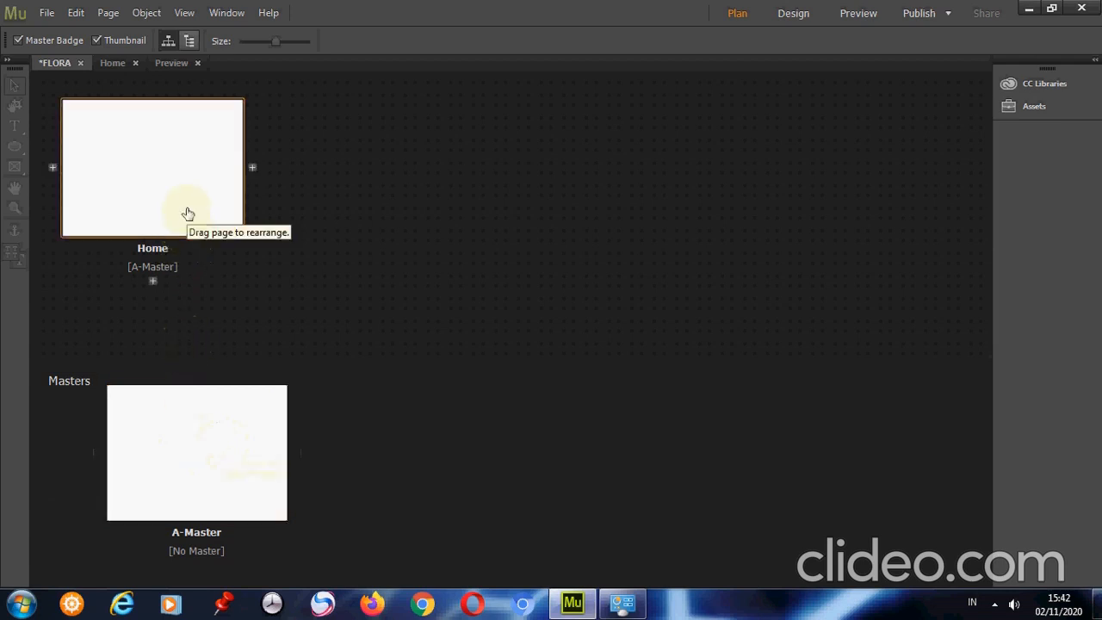
{"action": "left_click", "coordinate": [269, 152]}
{"action": "left_click", "coordinate": [237, 170]}
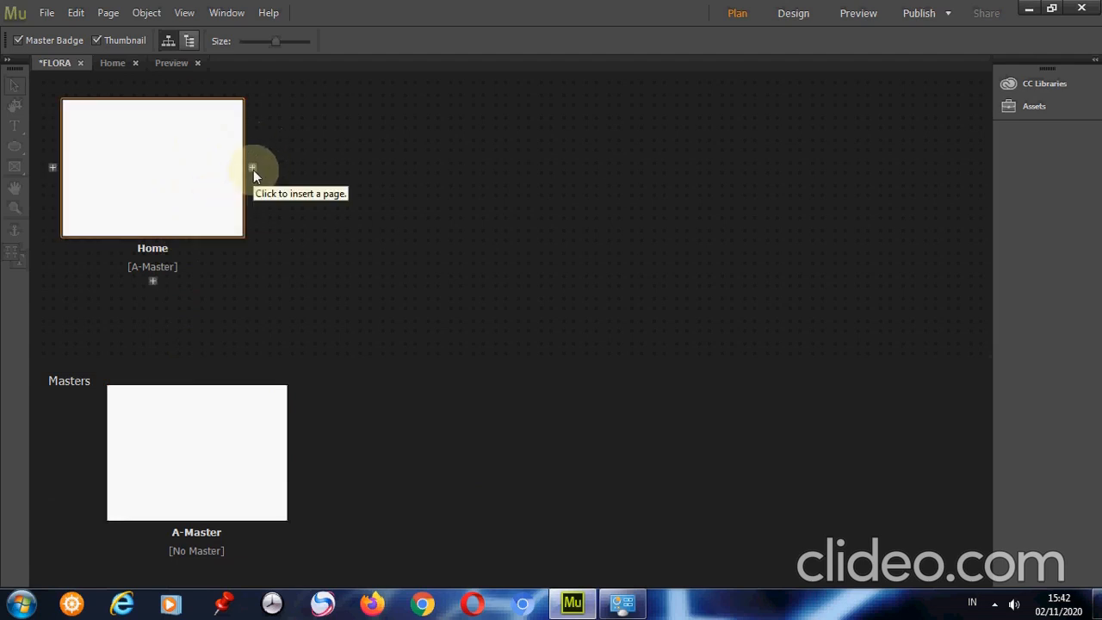
Step: Insert two pages after Home in the site plan and add three child pages beneath the first of them
{"action": "left_click", "coordinate": [253, 169]}
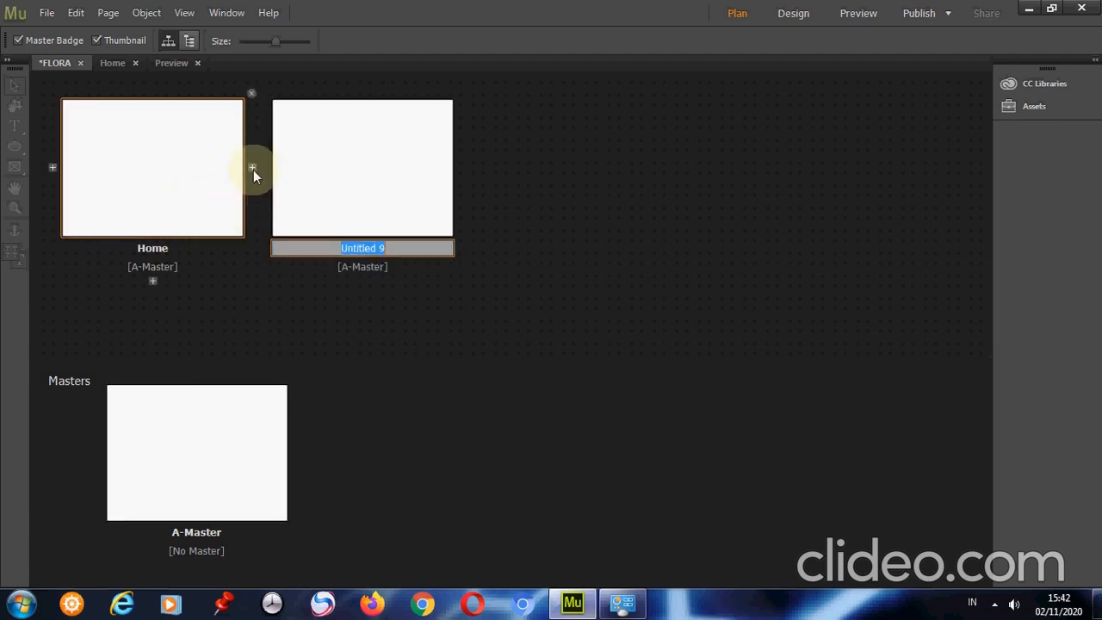
{"action": "left_click", "coordinate": [461, 167]}
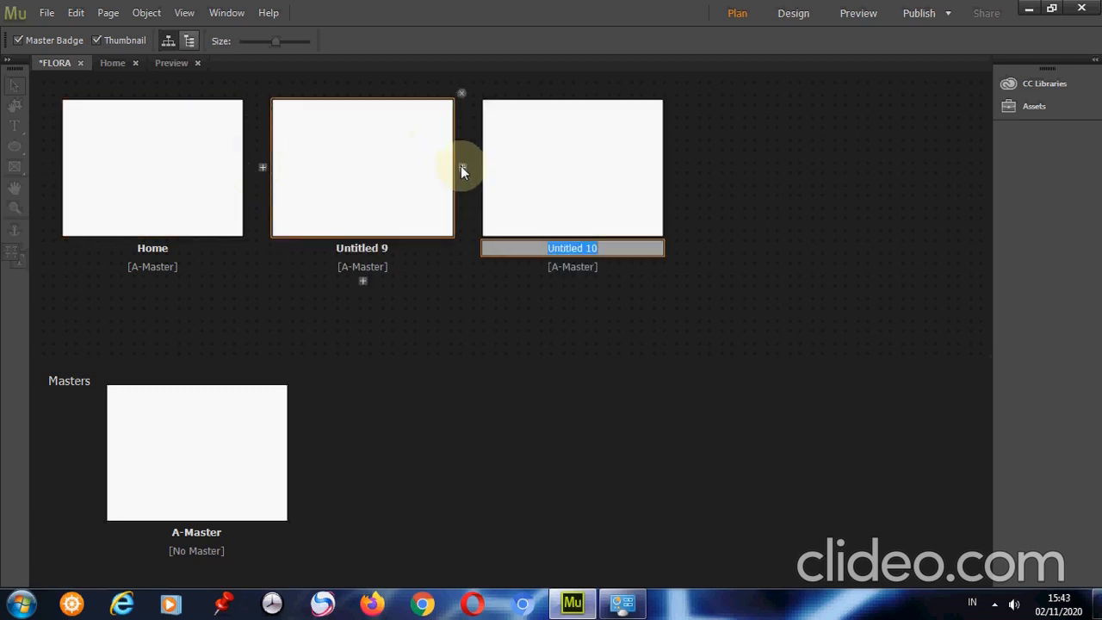
{"action": "left_click", "coordinate": [364, 282]}
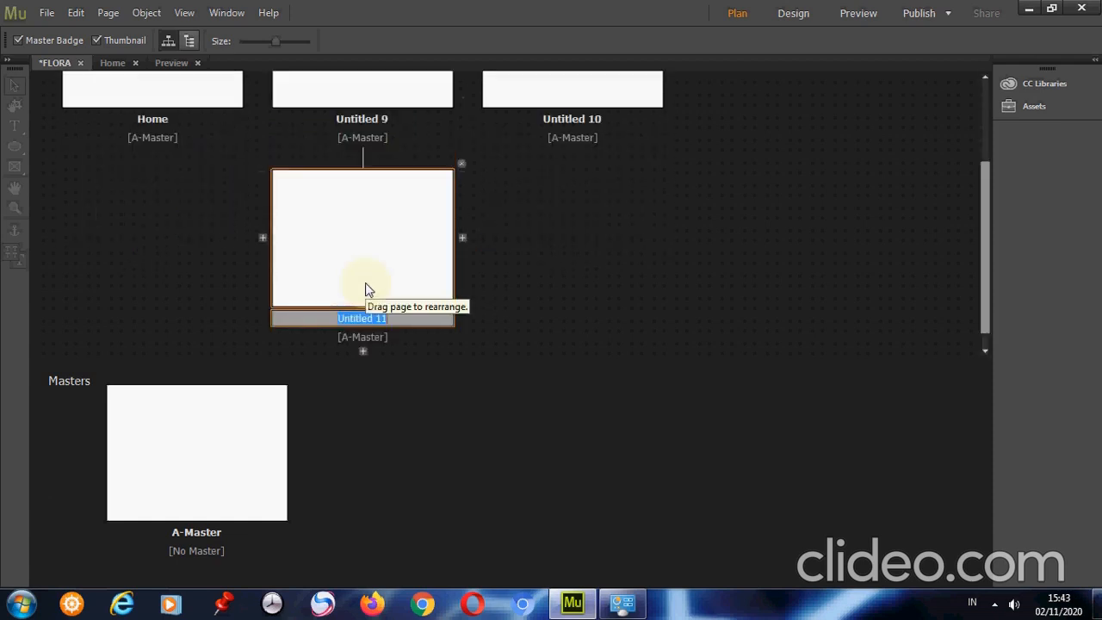
{"action": "left_click", "coordinate": [462, 238]}
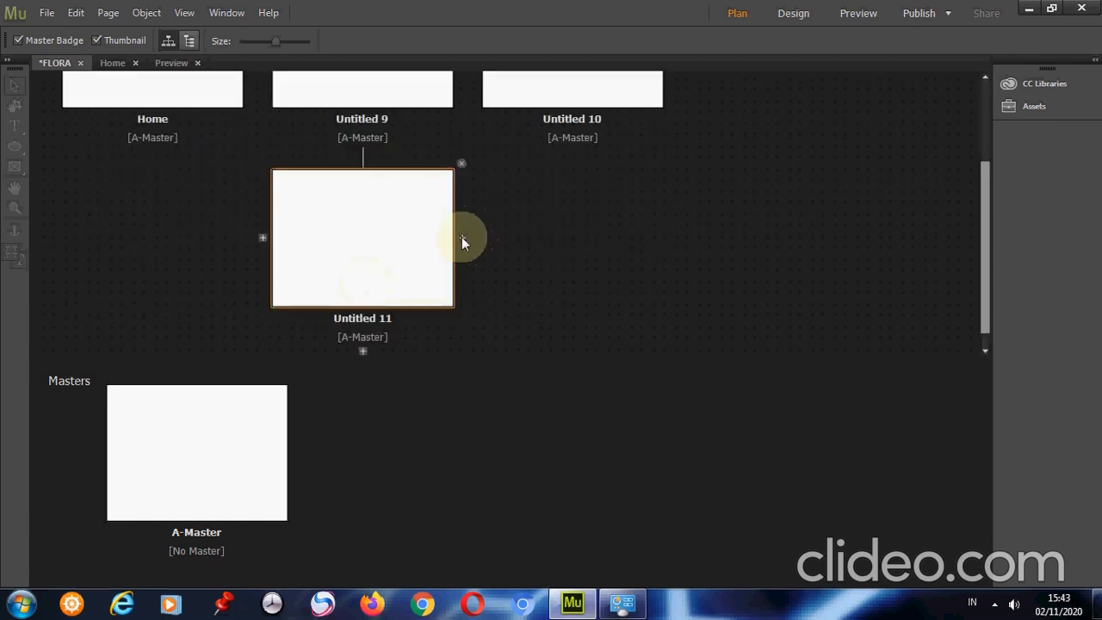
{"action": "left_click", "coordinate": [461, 238]}
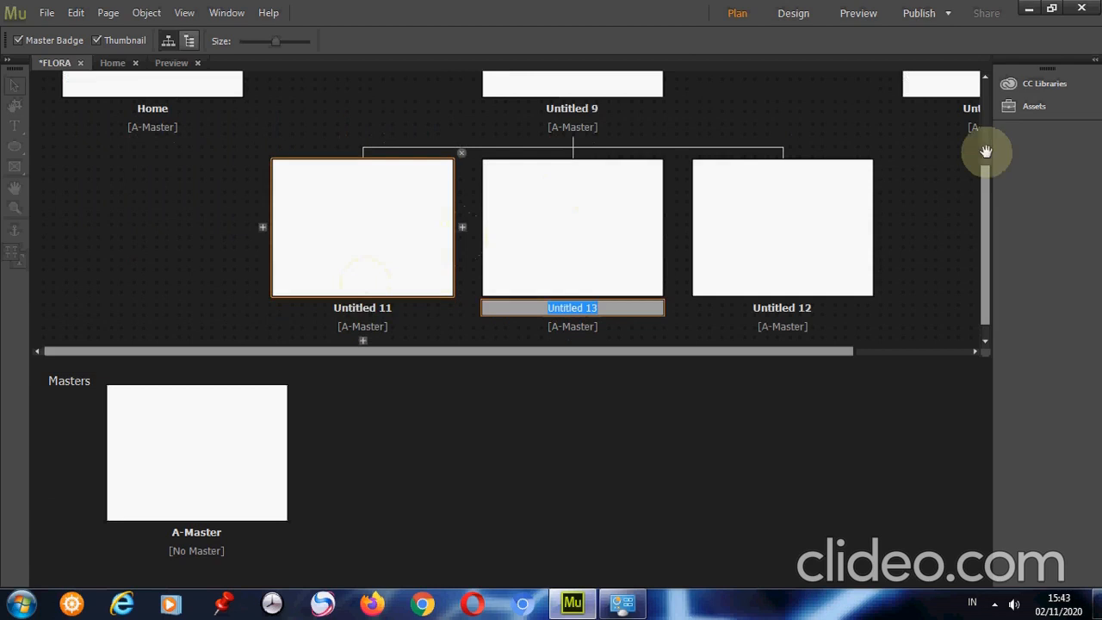
Step: Delete every page except Home from the site plan
{"action": "left_click_drag", "start_coordinate": [986, 211], "coordinate": [971, 123]}
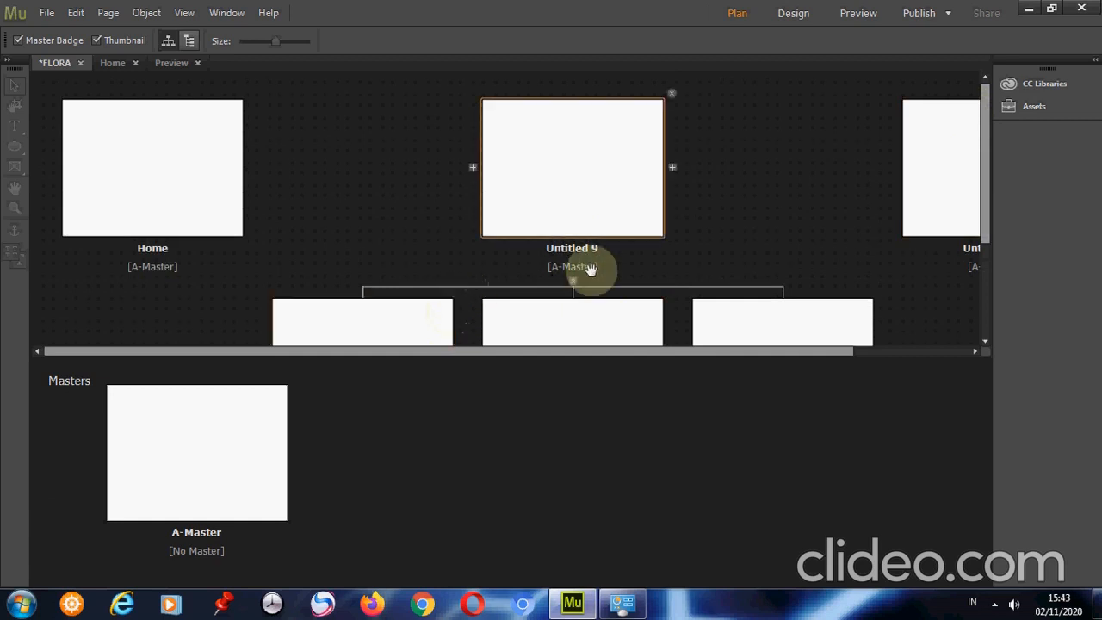
{"action": "left_click", "coordinate": [671, 91]}
{"action": "left_click", "coordinate": [671, 91]}
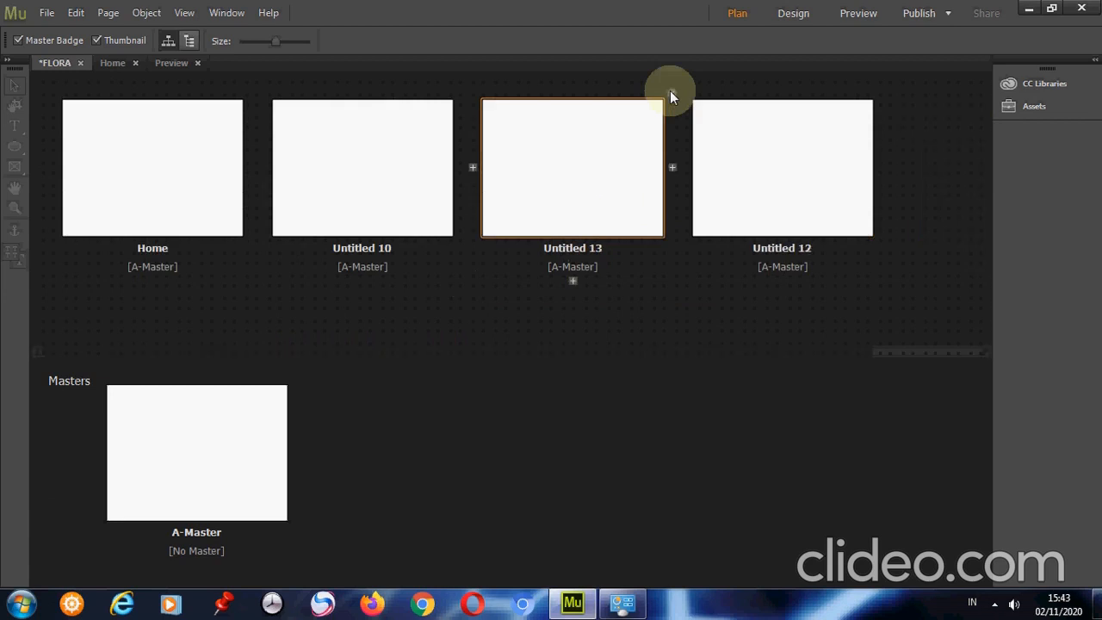
{"action": "left_click", "coordinate": [670, 91]}
{"action": "left_click", "coordinate": [671, 92]}
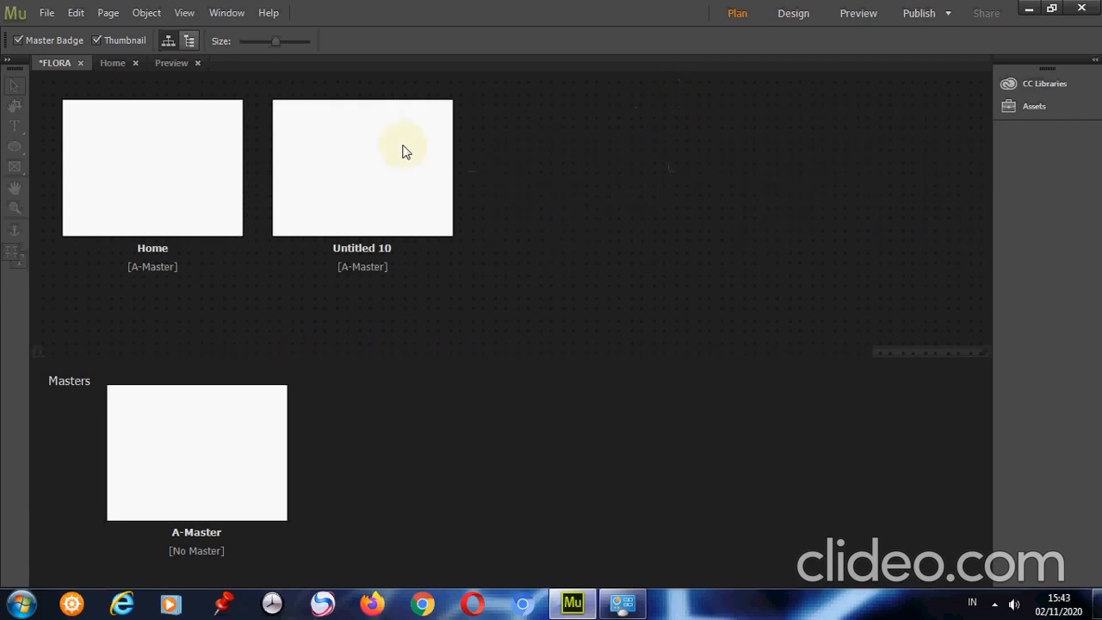
{"action": "left_click", "coordinate": [461, 93]}
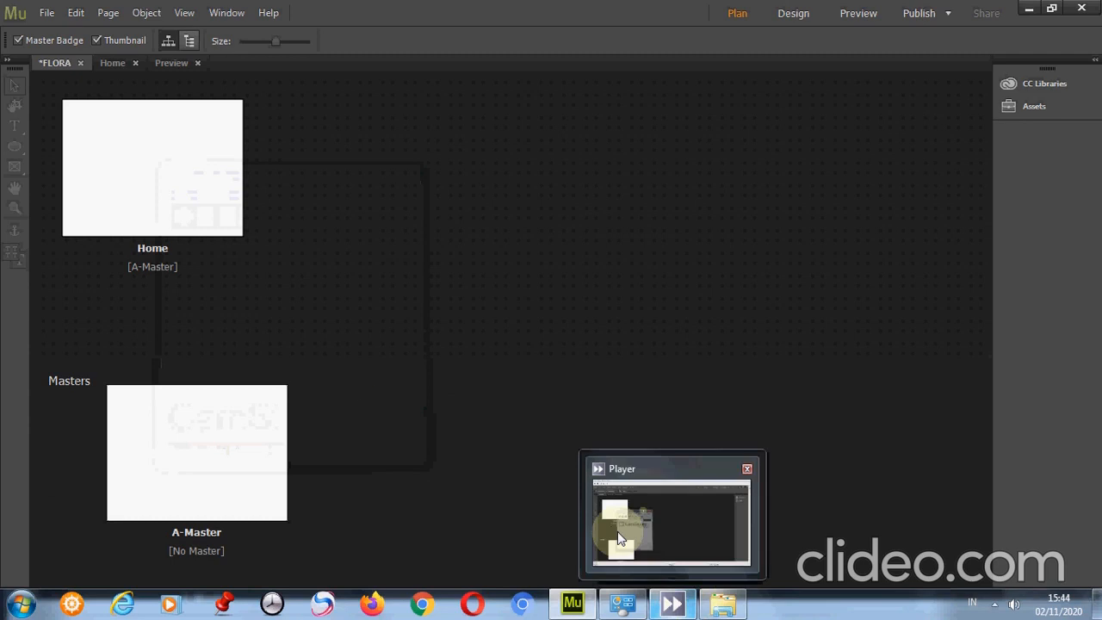
Step: Open the Home page for design and draw a rectangle about 450 by 316 px at X 20, Y 62
{"action": "left_click", "coordinate": [159, 178]}
{"action": "double_click", "coordinate": [160, 179]}
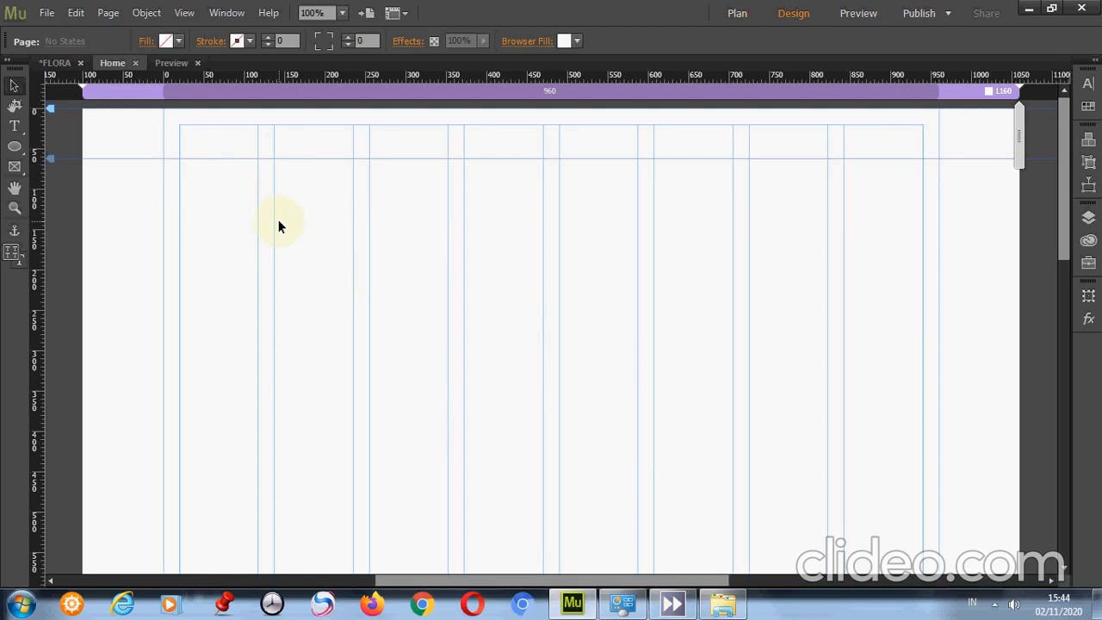
{"action": "left_click", "coordinate": [15, 150]}
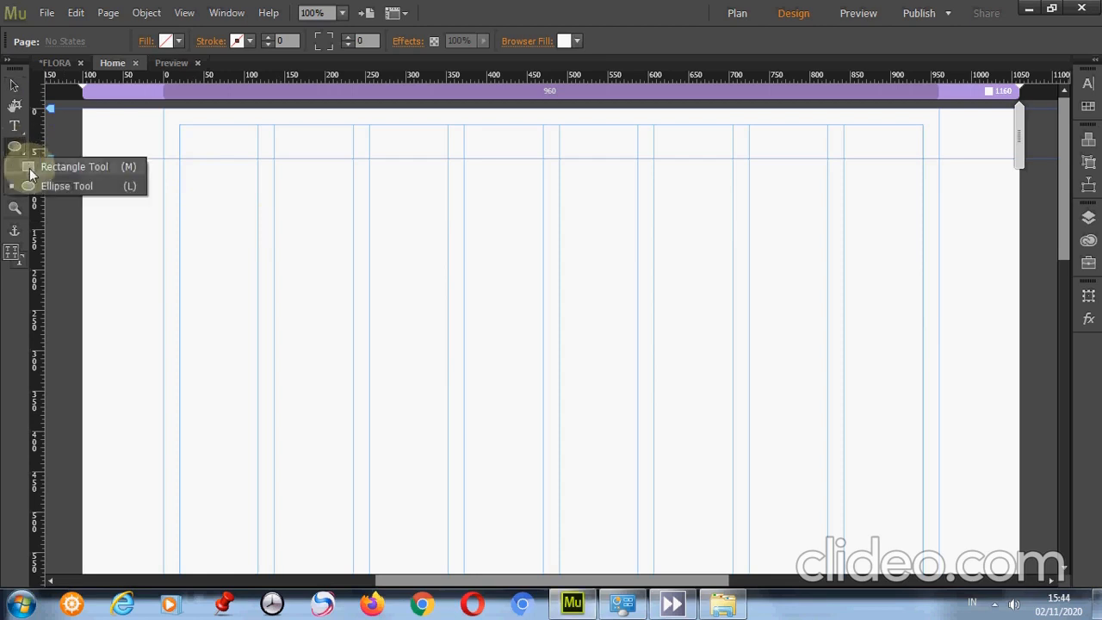
{"action": "left_click", "coordinate": [51, 167]}
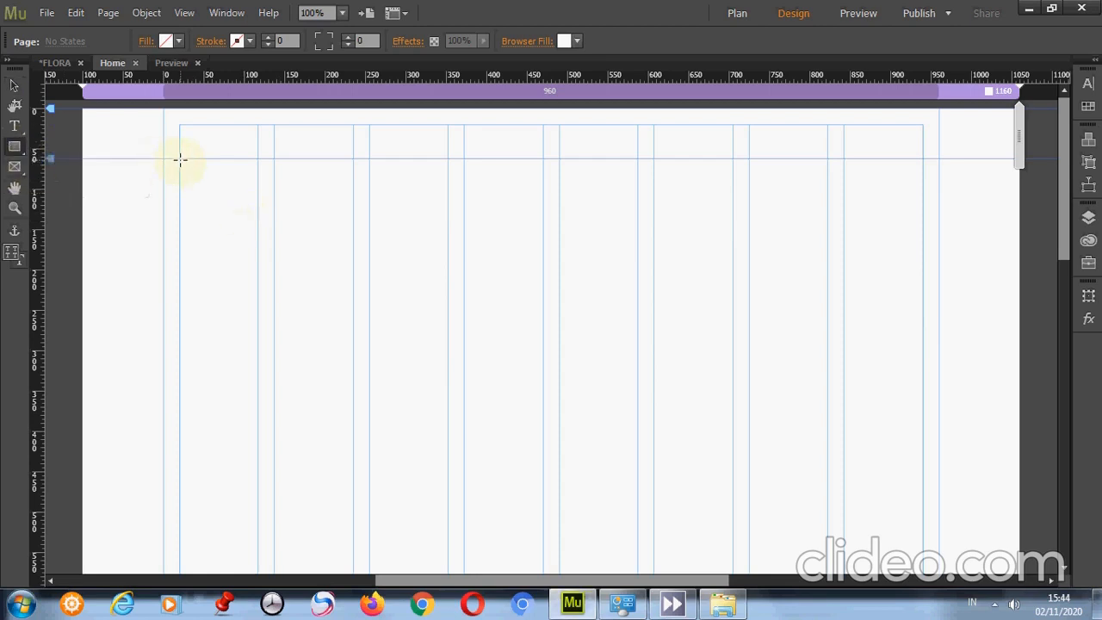
{"action": "mouse_move", "coordinate": [179, 158]}
{"action": "left_mouse_down"}
{"action": "mouse_move", "coordinate": [477, 371]}
{"action": "mouse_move", "coordinate": [448, 390]}
{"action": "mouse_move", "coordinate": [542, 414]}
{"action": "left_mouse_up"}
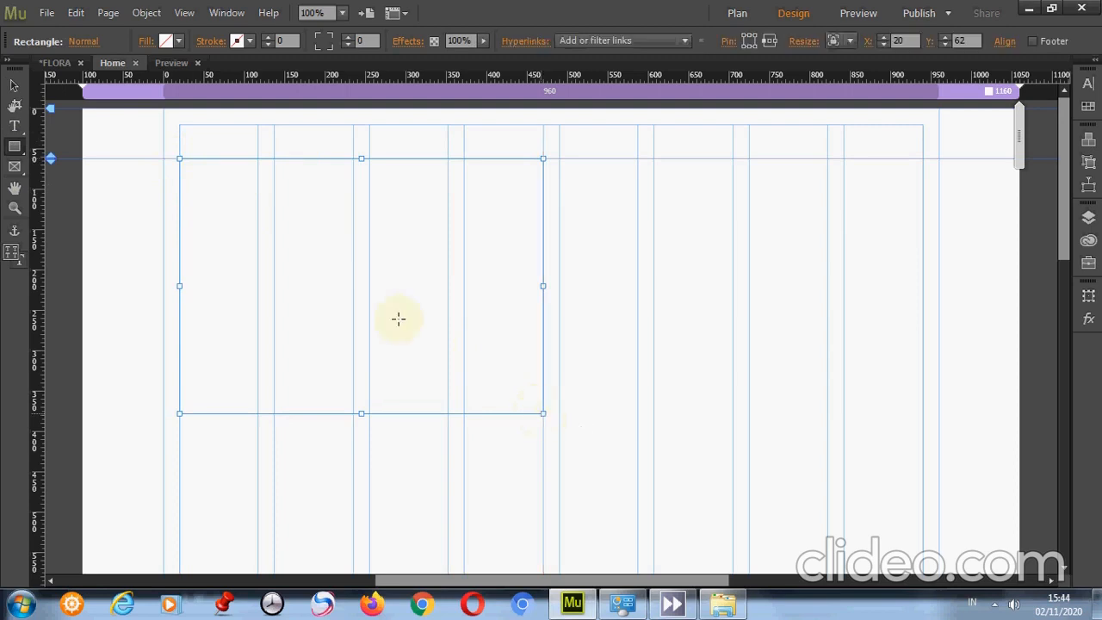
{"action": "left_click", "coordinate": [14, 87]}
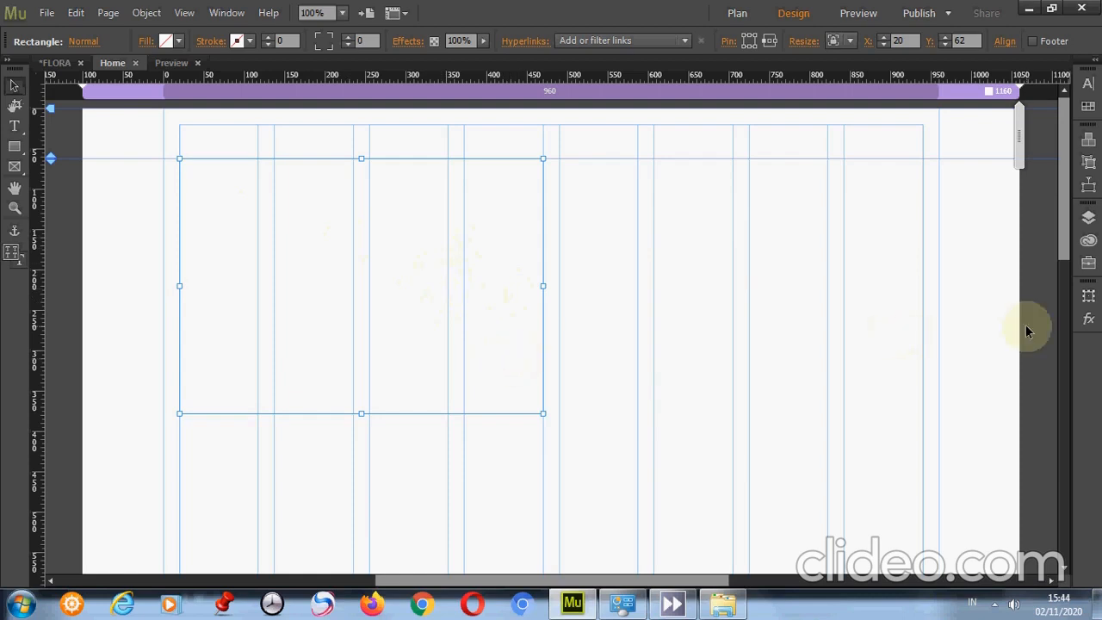
{"action": "left_click", "coordinate": [1088, 297]}
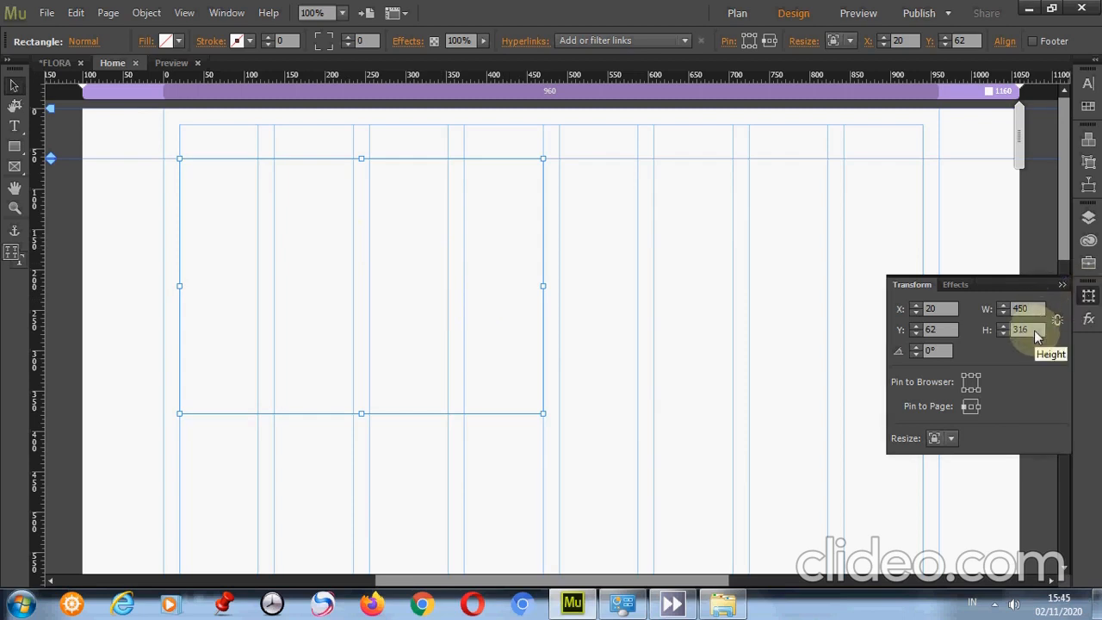
{"action": "left_click", "coordinate": [1061, 285]}
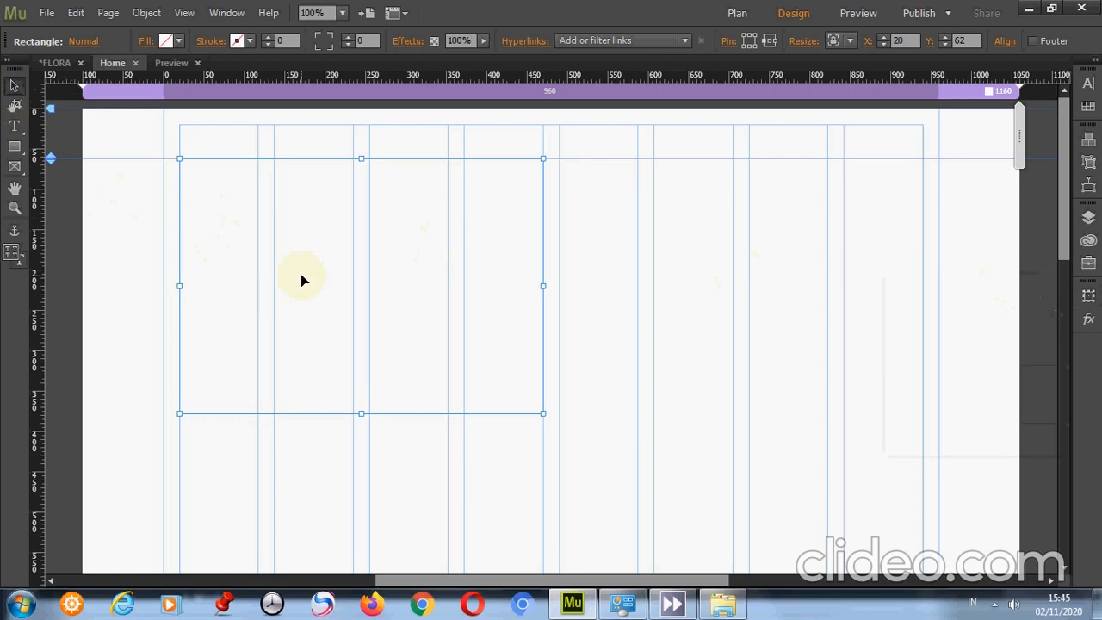
Step: Fill the rectangle with the Koala picture using Scale to Fill fitting and a centred position, and set its corner radius to 6
{"action": "left_click", "coordinate": [145, 42]}
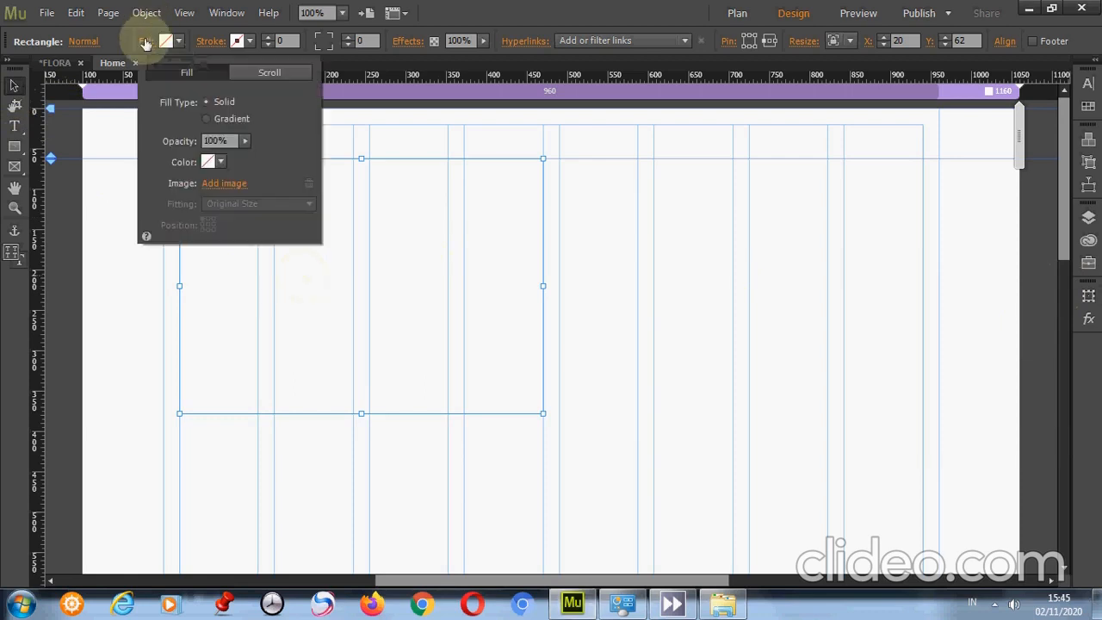
{"action": "left_click", "coordinate": [223, 185]}
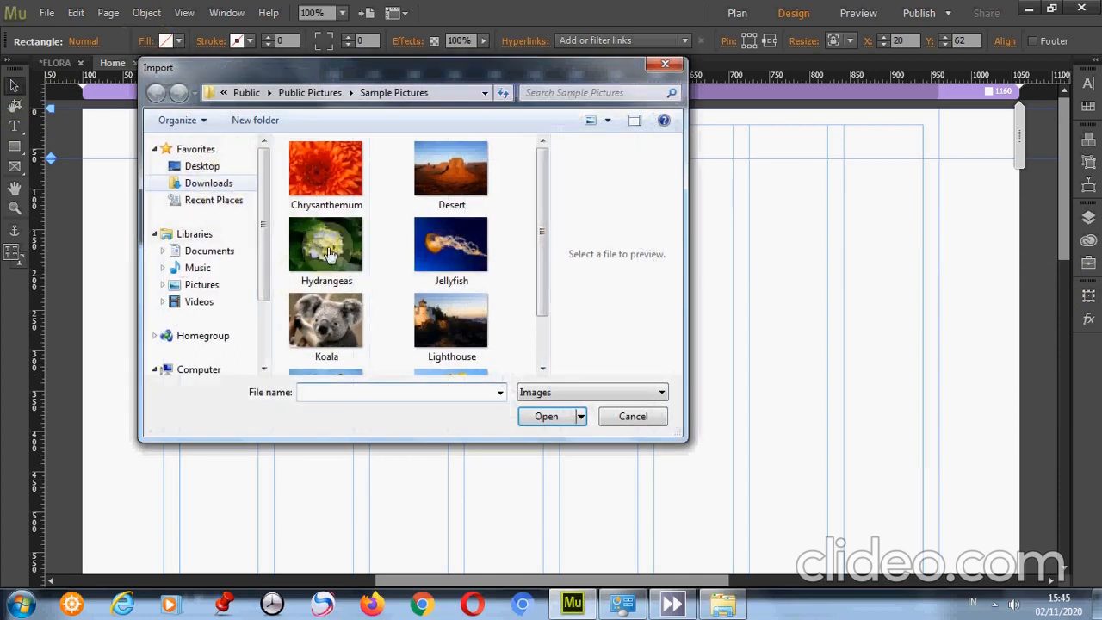
{"action": "left_click", "coordinate": [317, 300]}
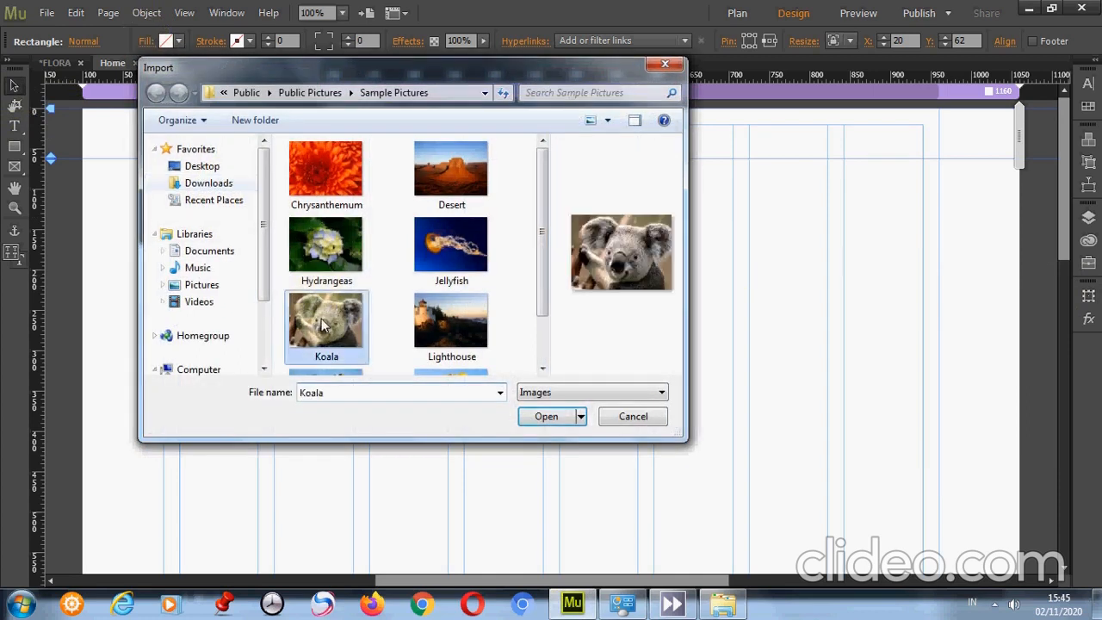
{"action": "left_click", "coordinate": [548, 417]}
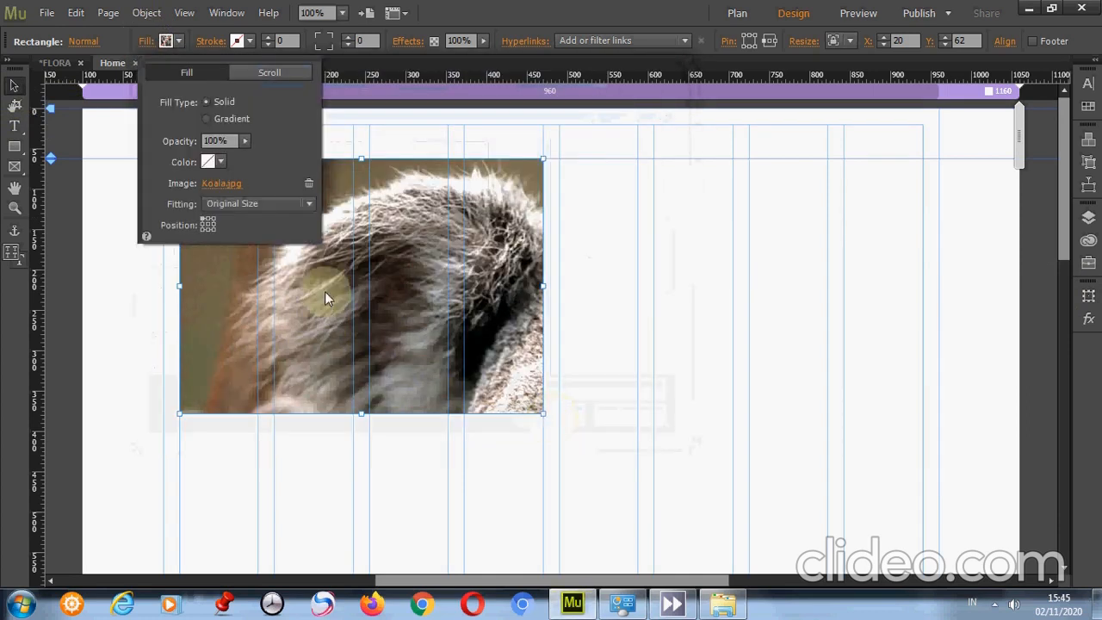
{"action": "left_click", "coordinate": [257, 204]}
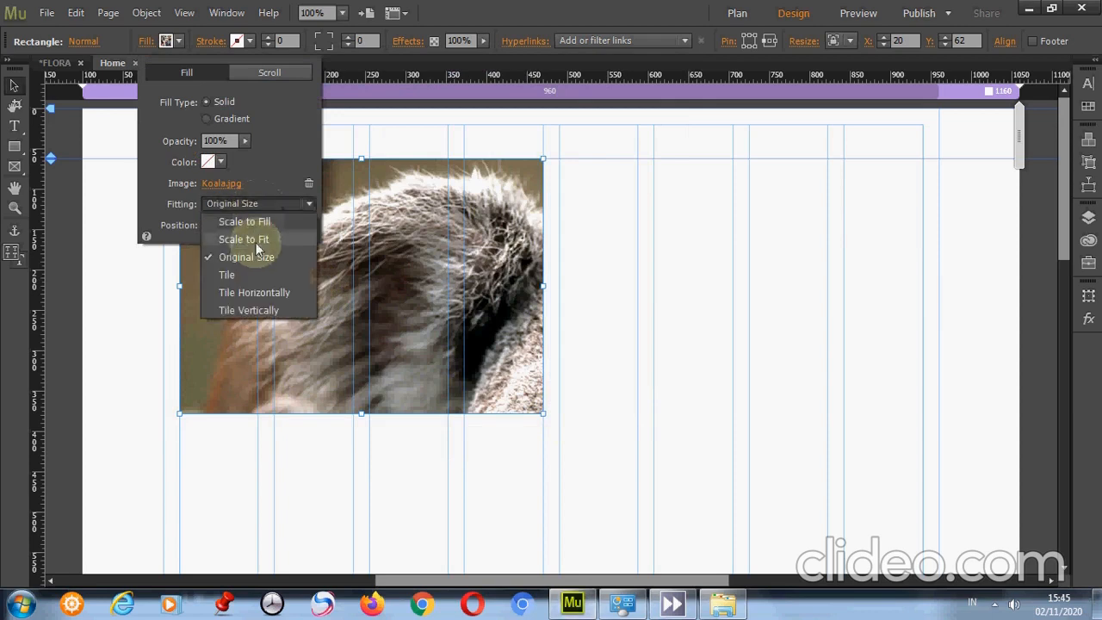
{"action": "left_click", "coordinate": [258, 221]}
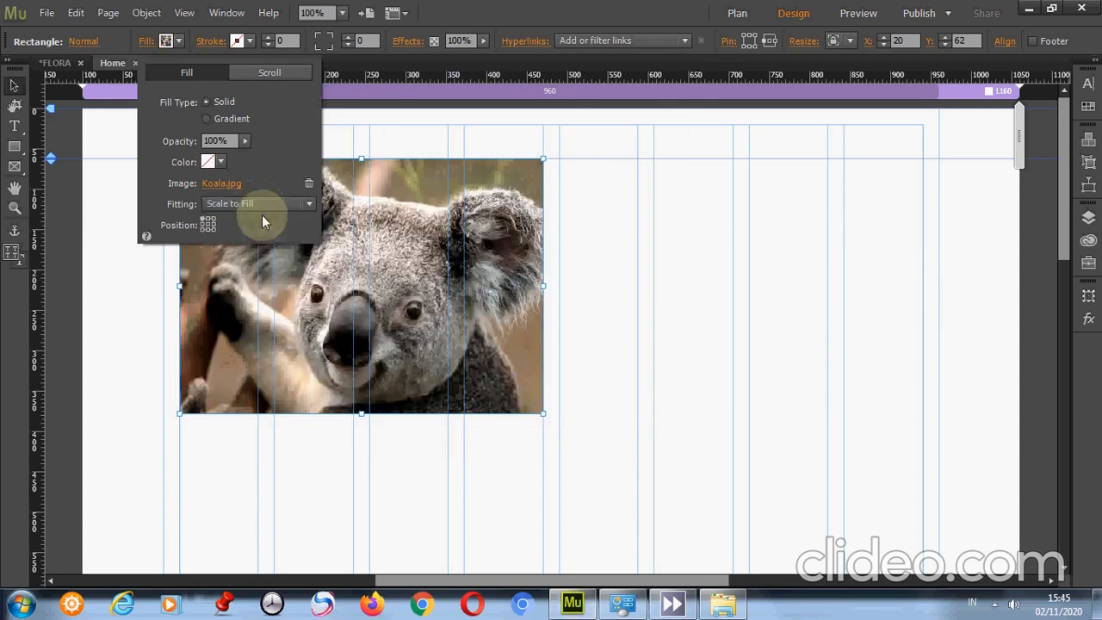
{"action": "left_click", "coordinate": [207, 225]}
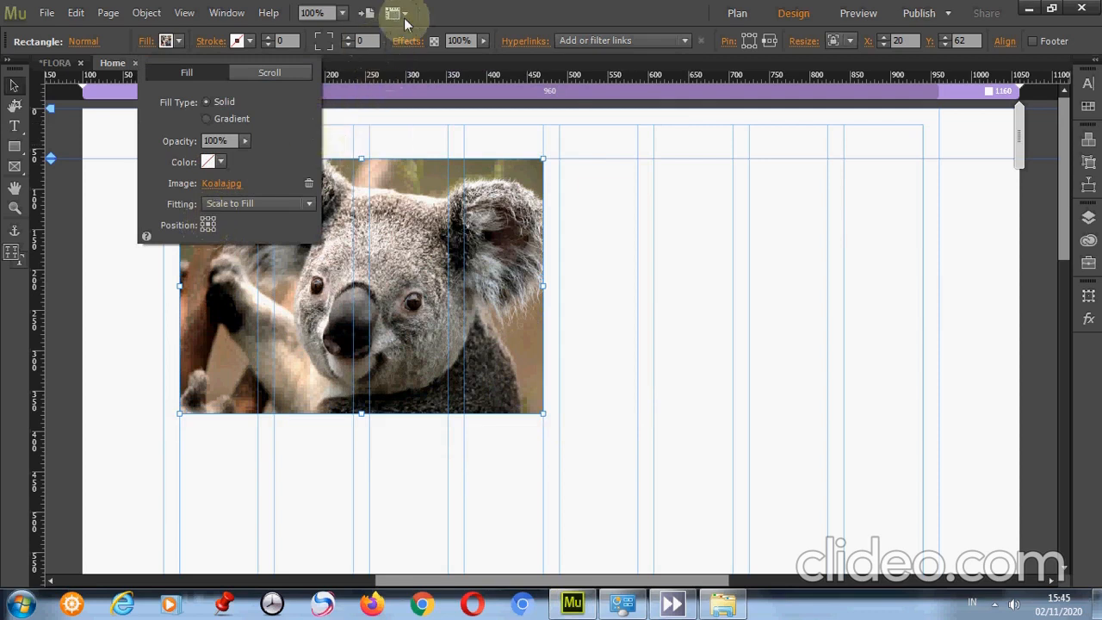
{"action": "left_click", "coordinate": [456, 11]}
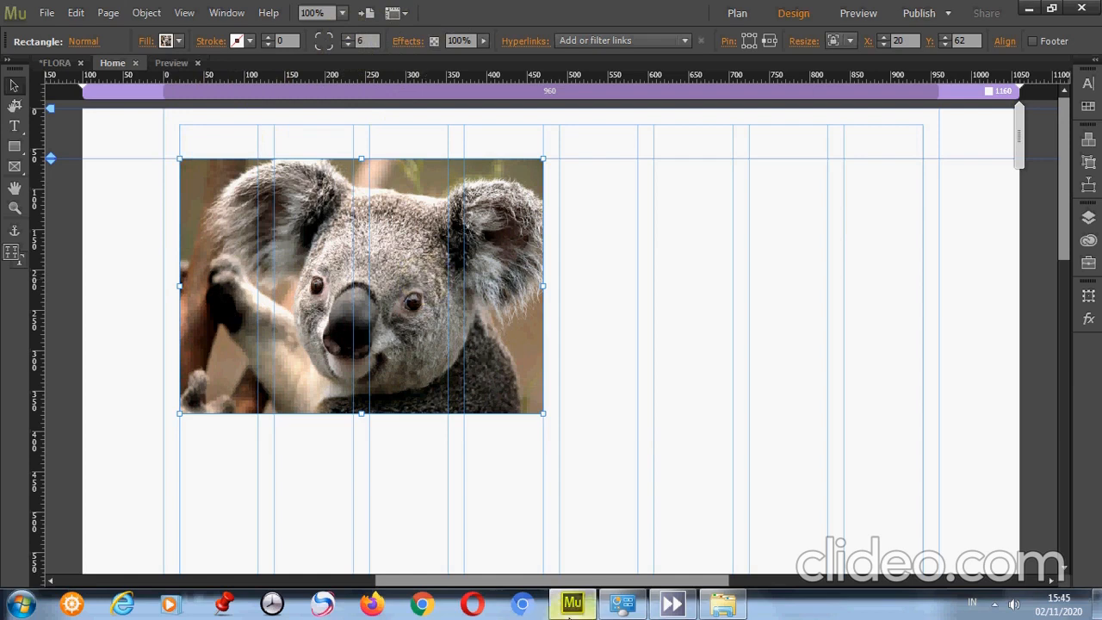
Step: Paste a copy of the koala rectangle and place it beside the original at X 490, Y 62
{"action": "left_click", "coordinate": [526, 515]}
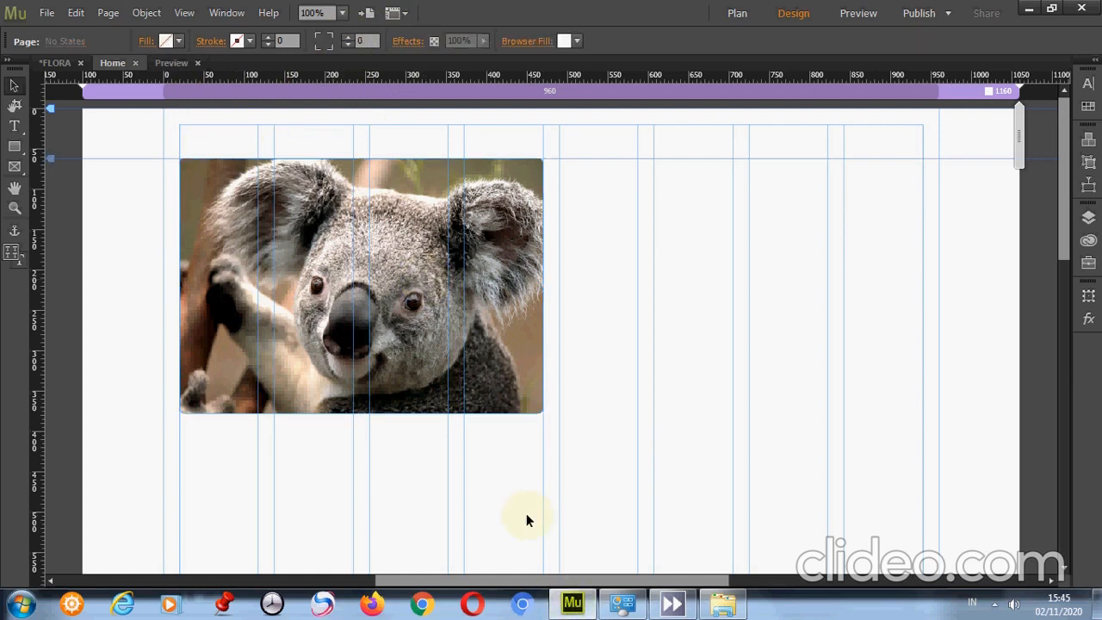
{"action": "key", "text": "ctrl+v"}
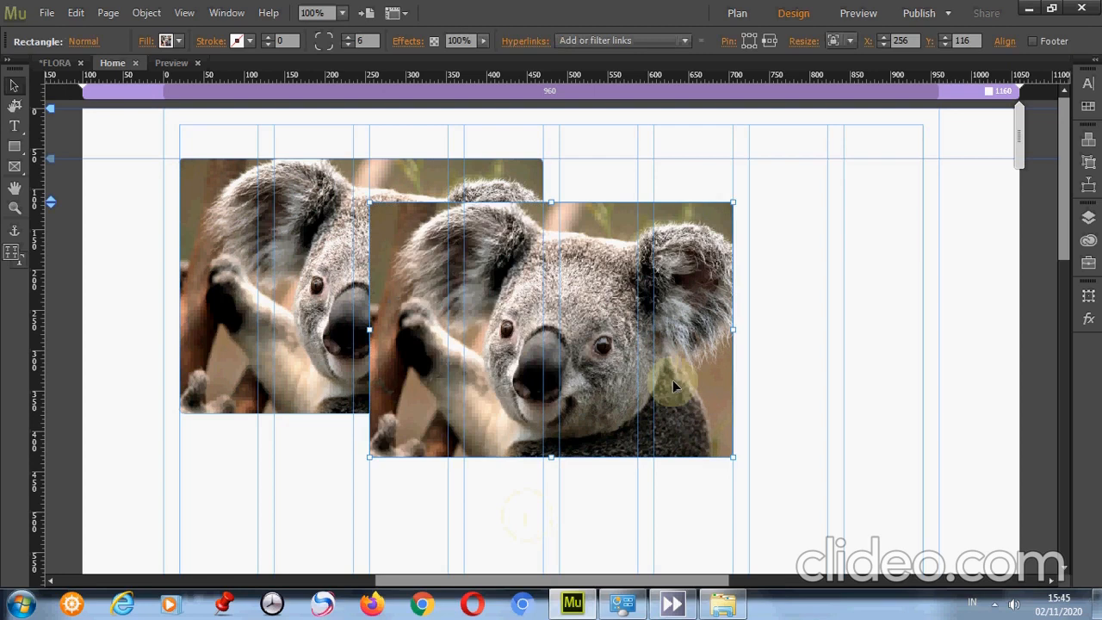
{"action": "left_click_drag", "start_coordinate": [672, 380], "coordinate": [864, 339]}
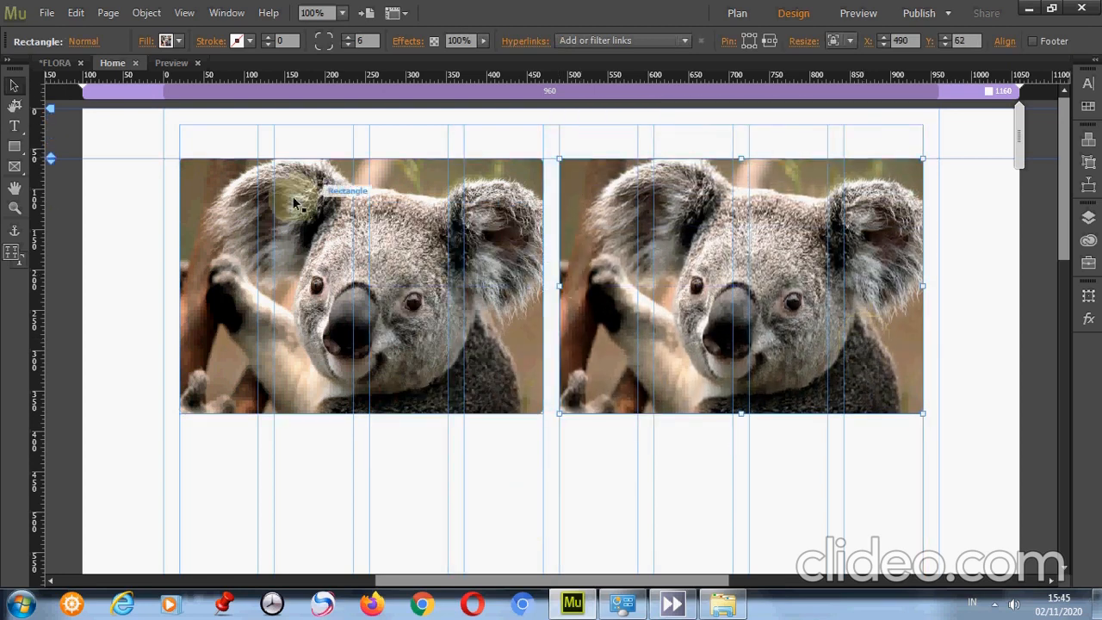
Step: Replace the copied rectangle's fill image with the Chrysanthemum picture
{"action": "left_click", "coordinate": [147, 42]}
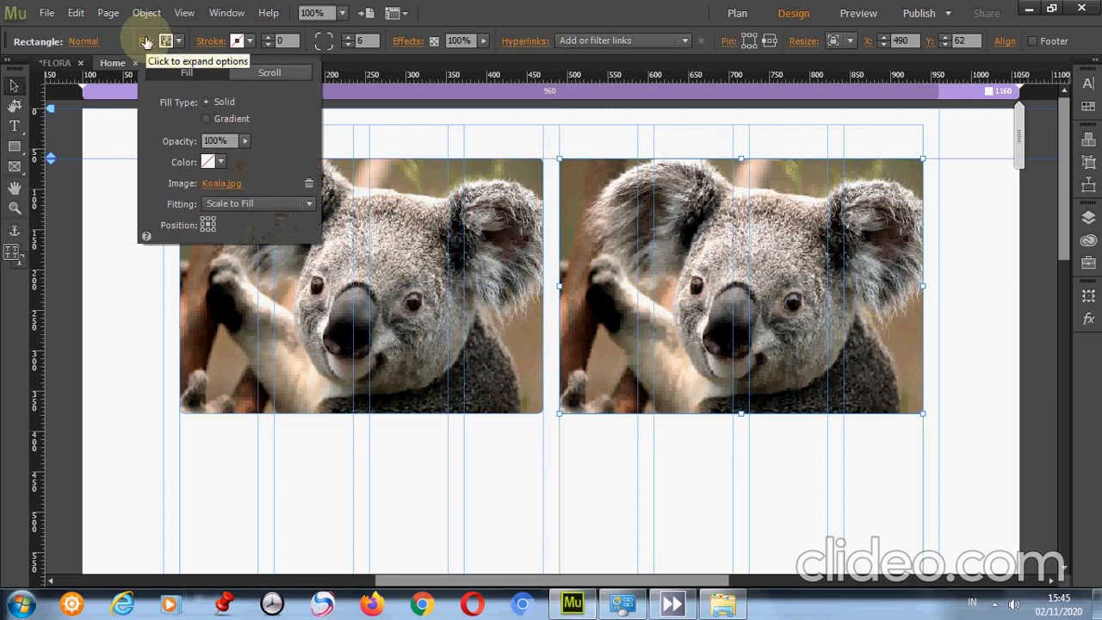
{"action": "left_click", "coordinate": [222, 184]}
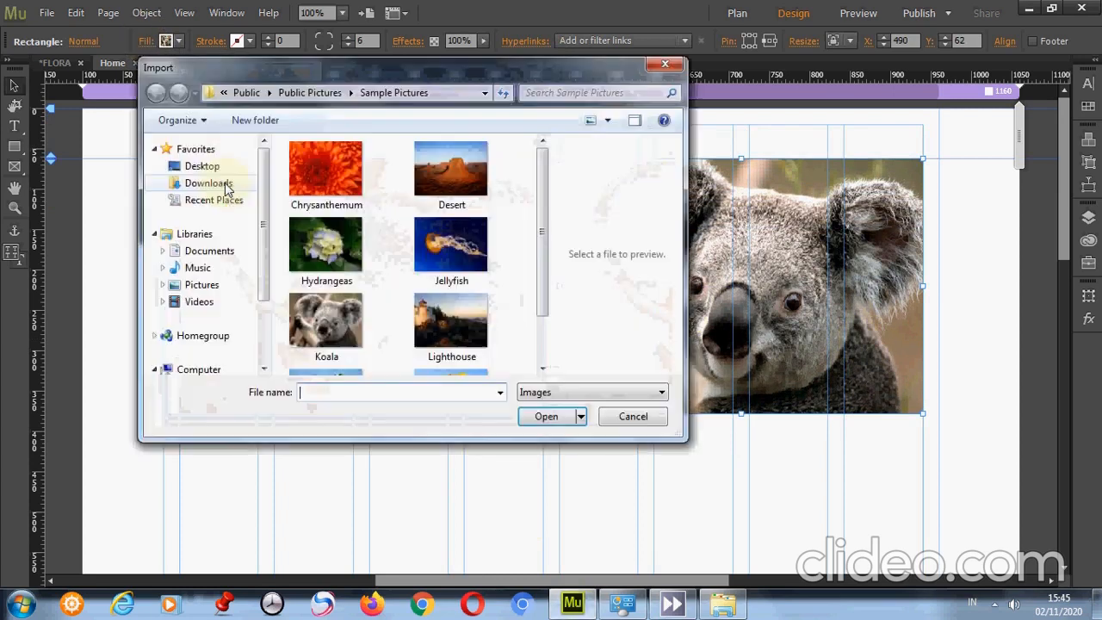
{"action": "left_click", "coordinate": [358, 202]}
{"action": "left_click", "coordinate": [542, 421]}
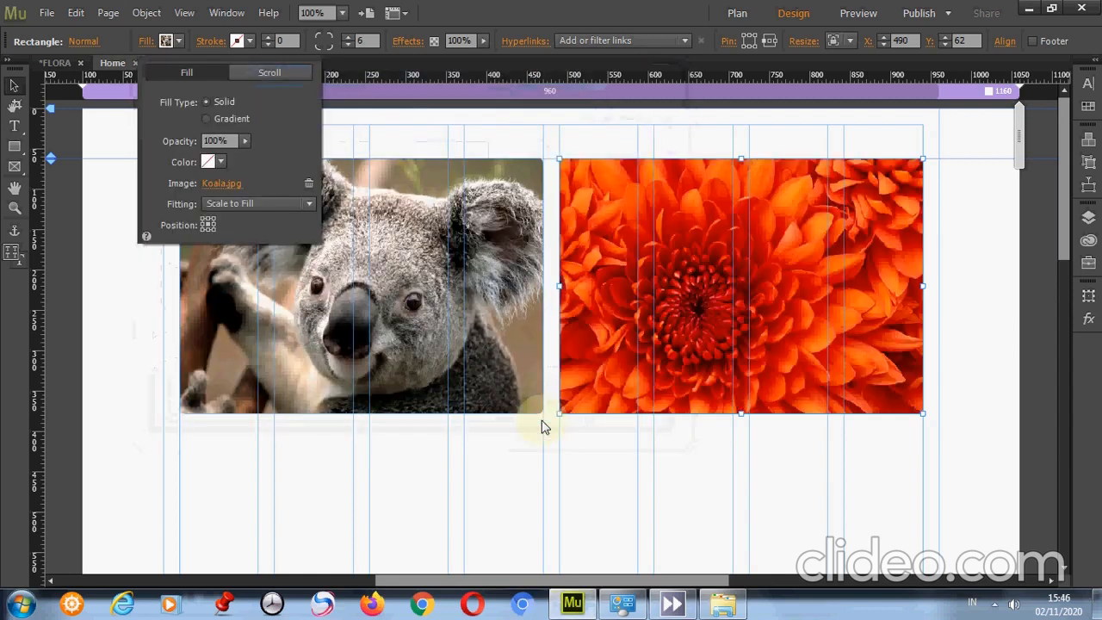
{"action": "left_click", "coordinate": [100, 318]}
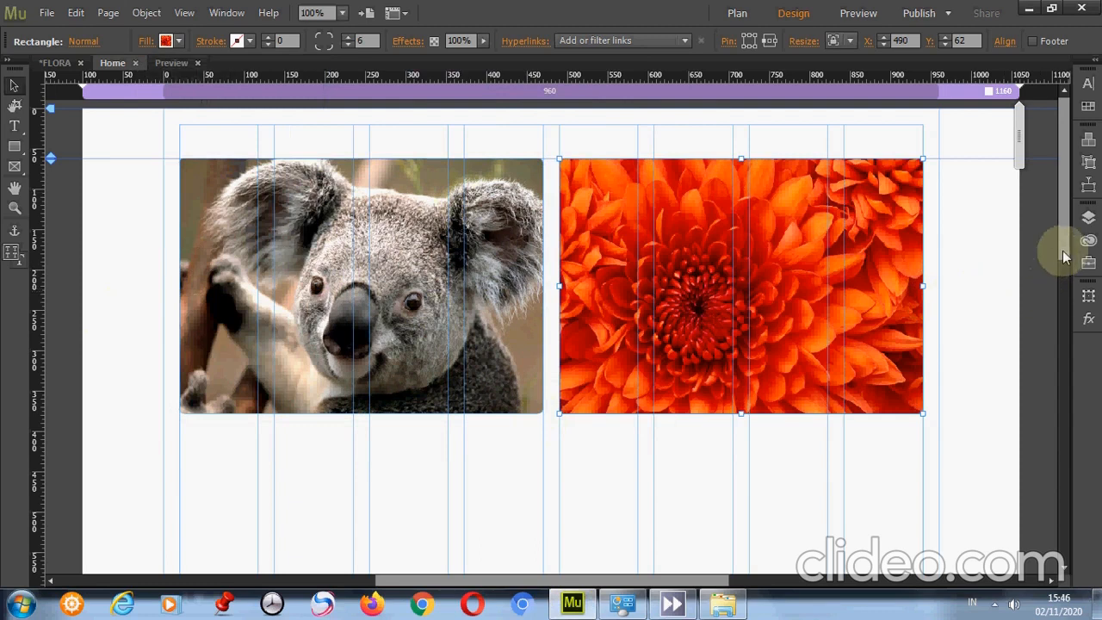
Step: Draw an ellipse about 220 by 202 px below the two pictures at X 255, Y 432
{"action": "scroll", "coordinate": [1063, 256], "scroll_direction": "down", "scroll_amount": 2}
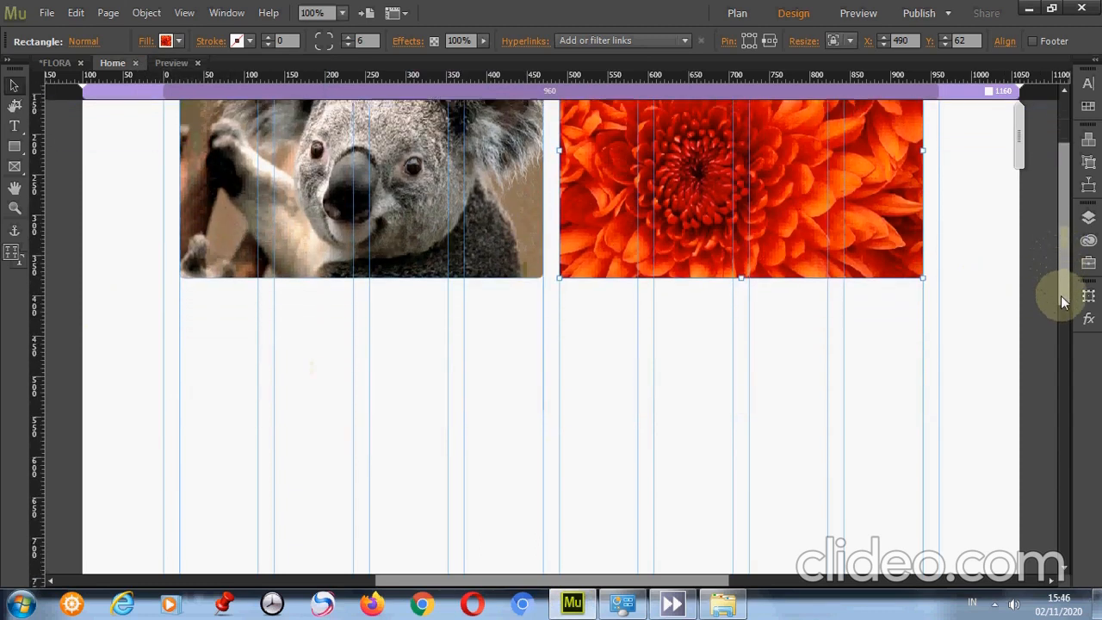
{"action": "left_click_drag", "start_coordinate": [1060, 269], "coordinate": [1061, 269]}
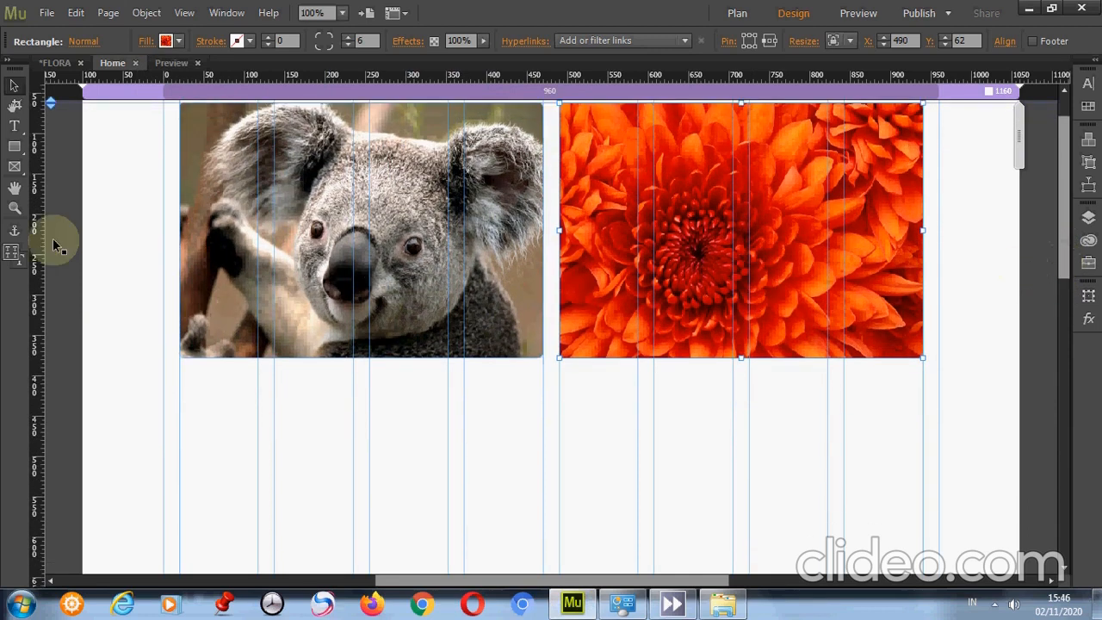
{"action": "left_click_drag", "start_coordinate": [12, 148], "coordinate": [25, 187]}
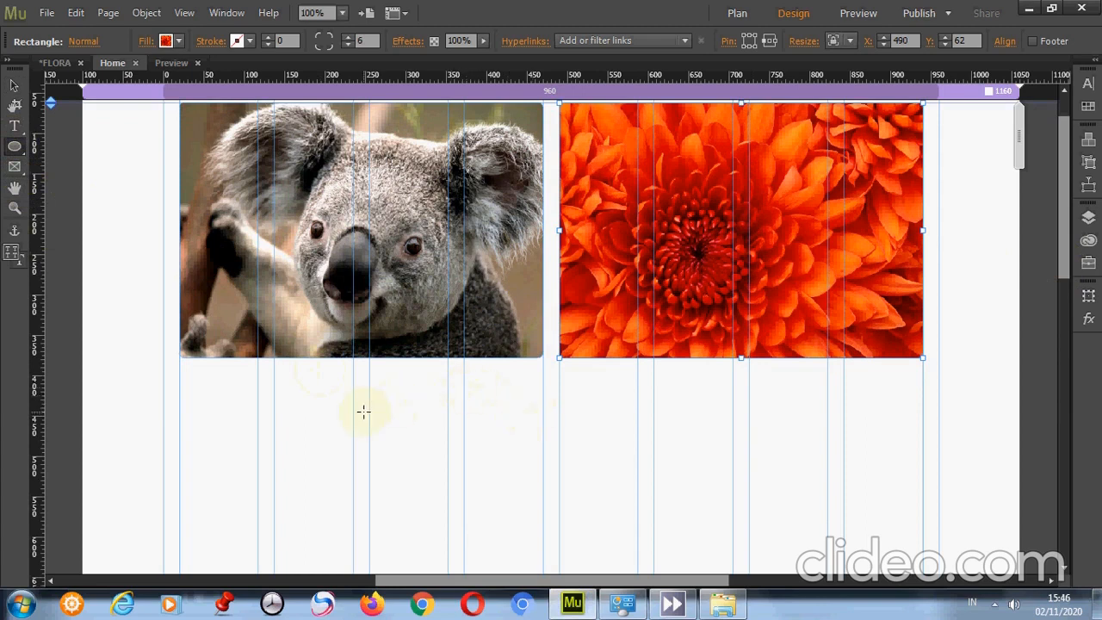
{"action": "left_click_drag", "start_coordinate": [369, 401], "coordinate": [548, 485]}
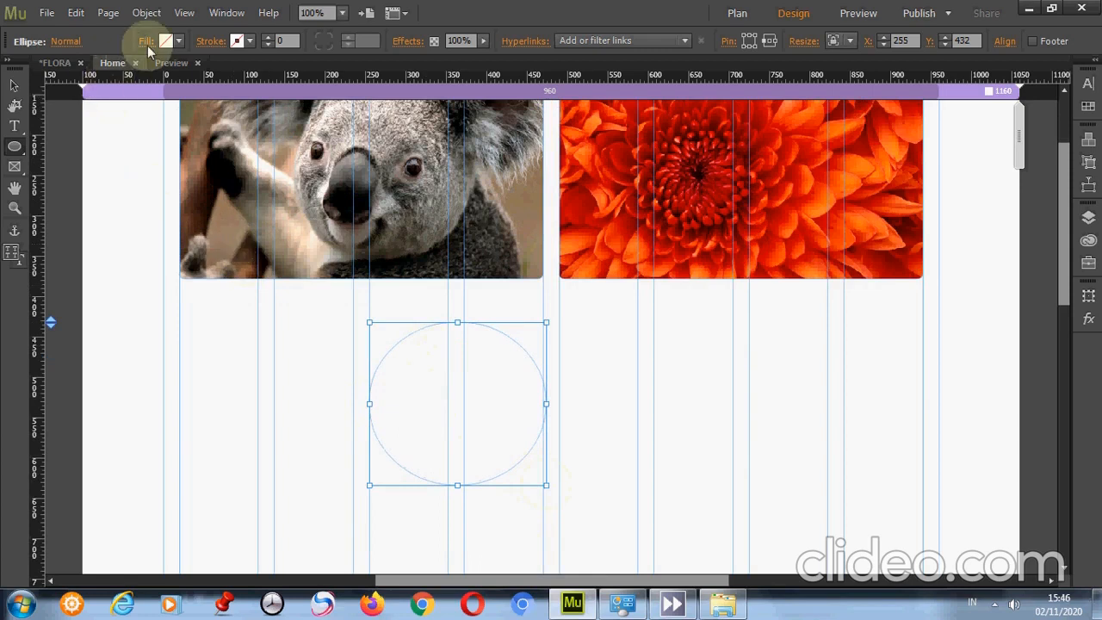
Step: Fill the ellipse with the Hydrangeas picture using Scale to Fill fitting and a centred position
{"action": "left_click", "coordinate": [147, 43]}
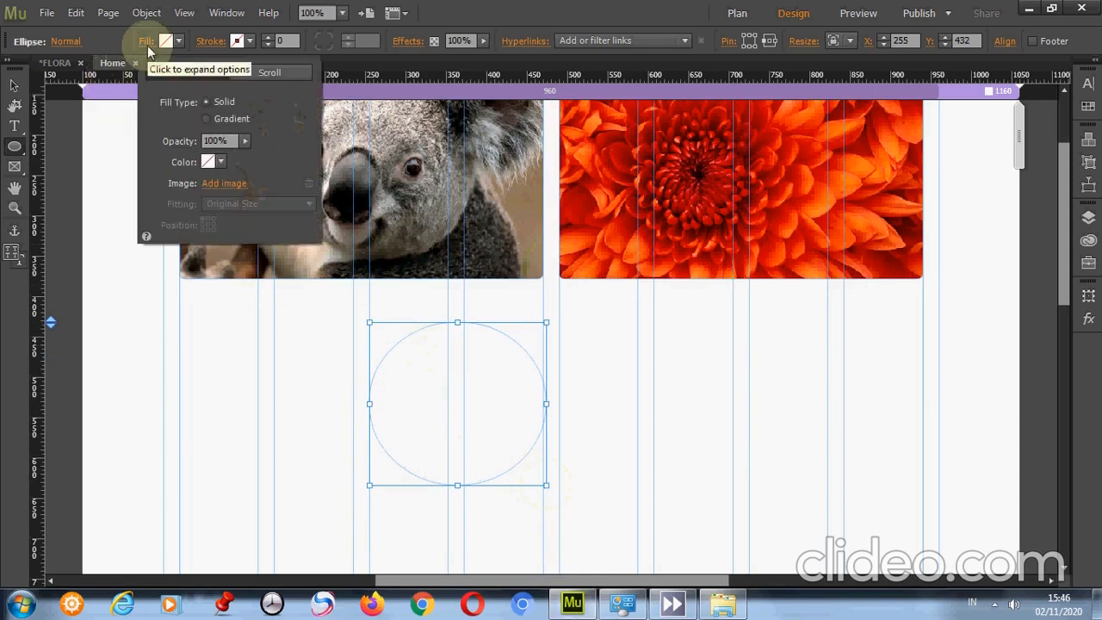
{"action": "left_click", "coordinate": [241, 185]}
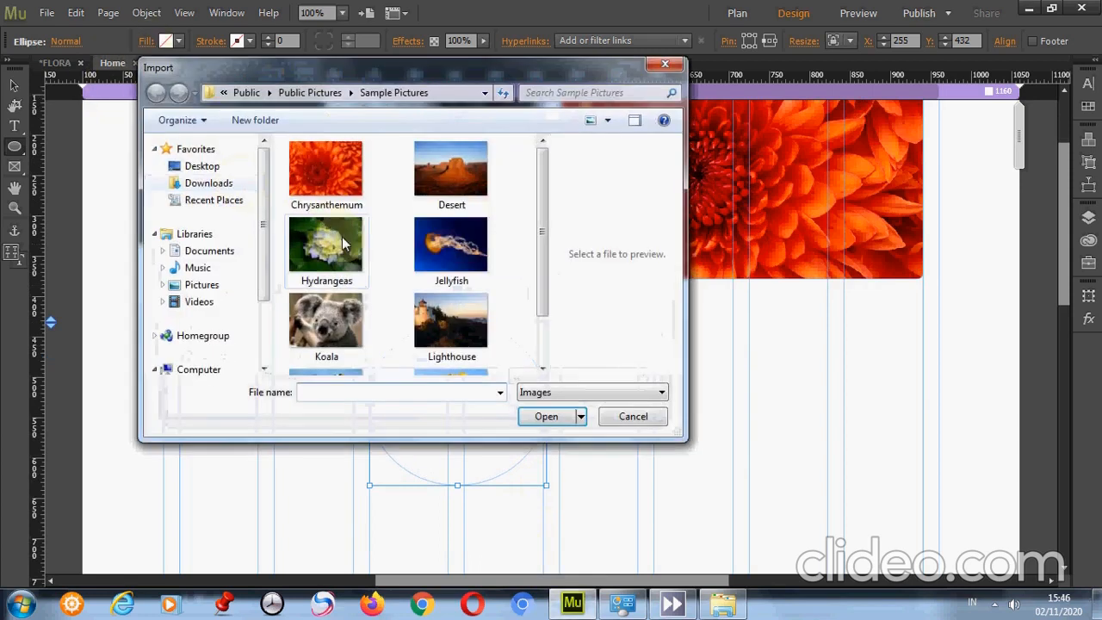
{"action": "left_click", "coordinate": [345, 244]}
{"action": "left_click", "coordinate": [544, 419]}
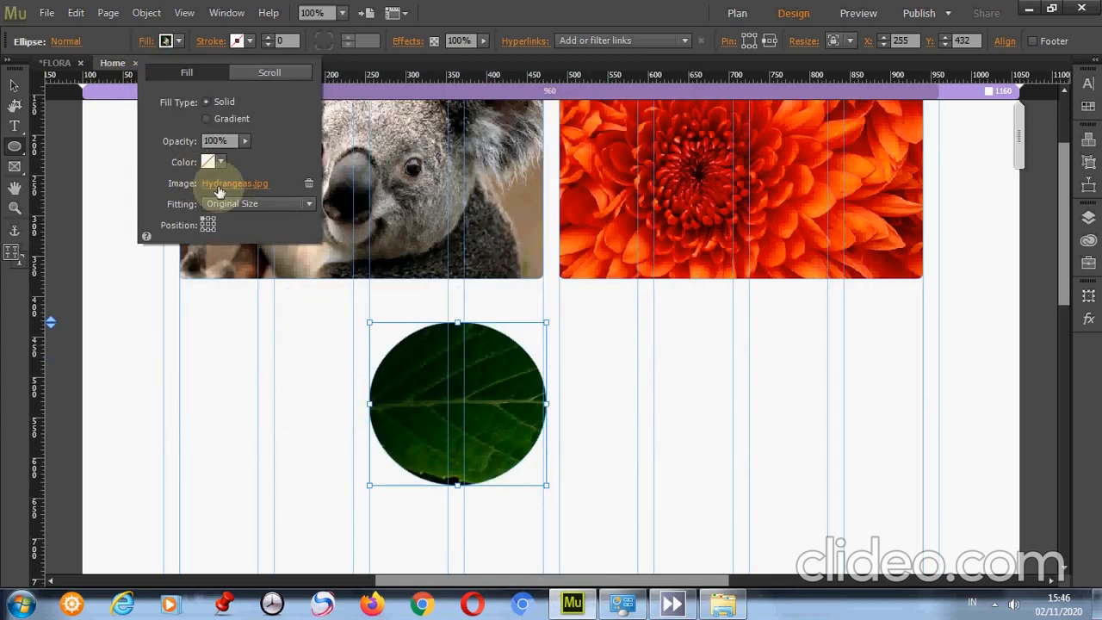
{"action": "left_click", "coordinate": [216, 204]}
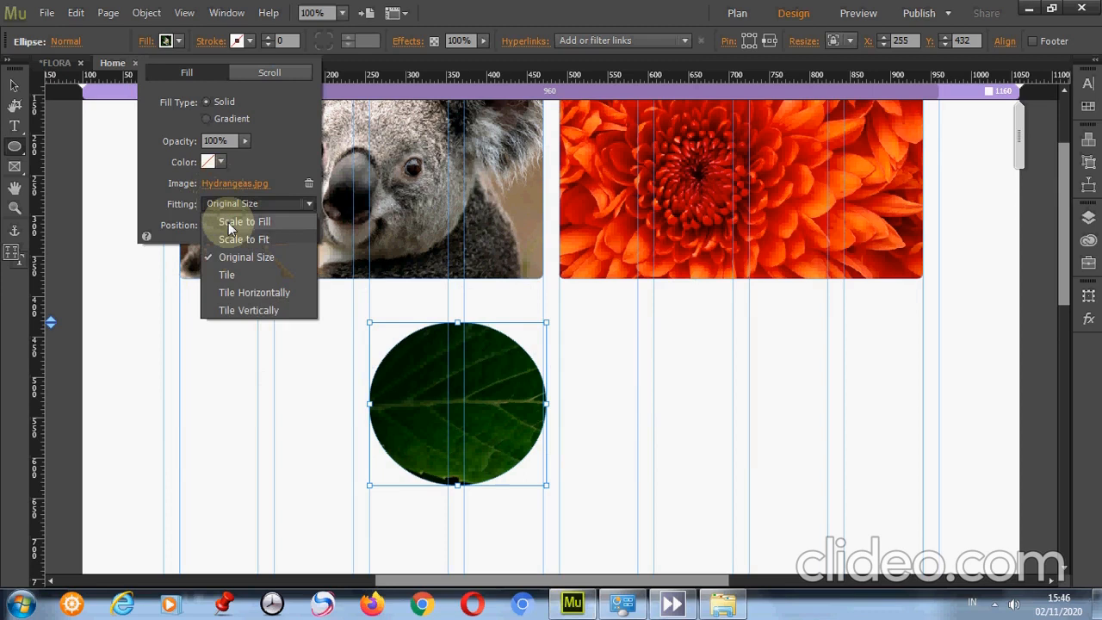
{"action": "left_click", "coordinate": [241, 222]}
{"action": "left_click", "coordinate": [206, 224]}
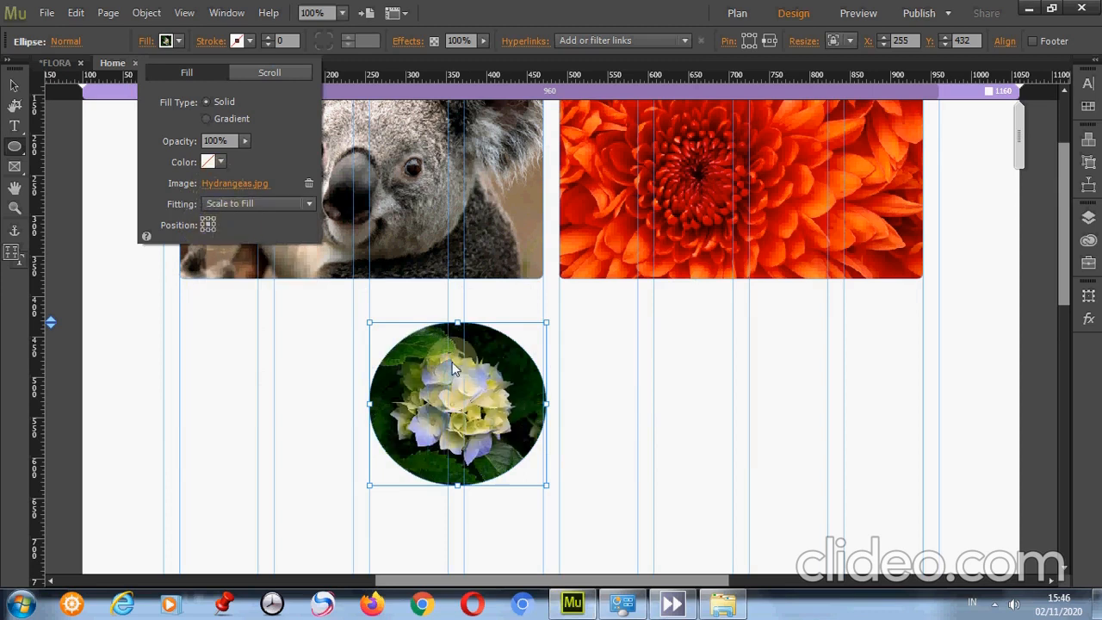
{"action": "left_click", "coordinate": [628, 391]}
{"action": "key", "text": "ctrl+v"}
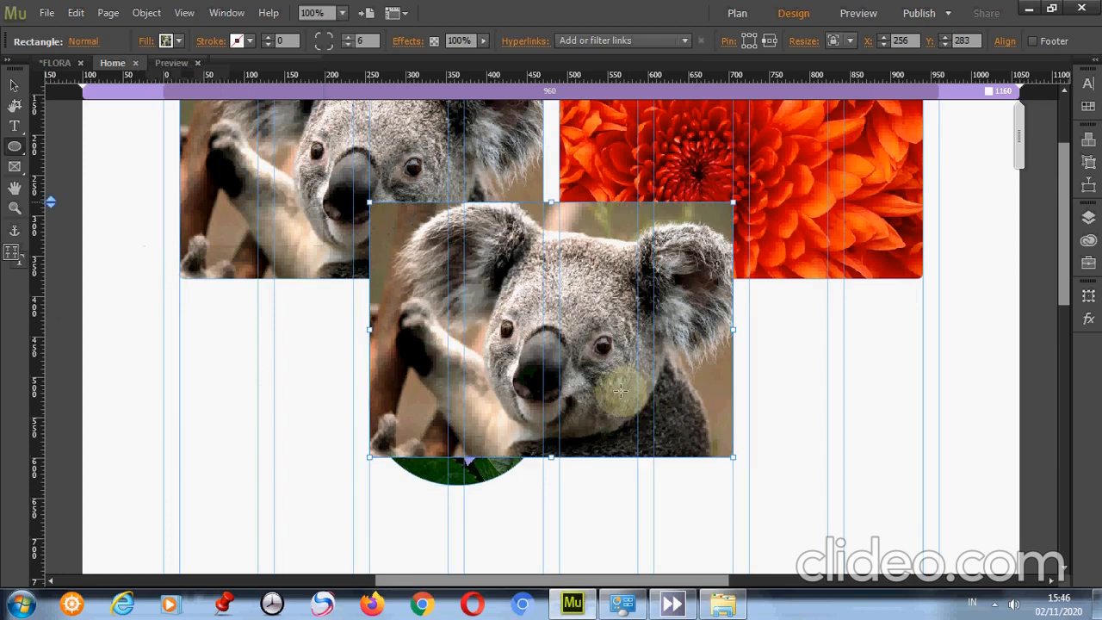
{"action": "key", "text": "ctrl+z"}
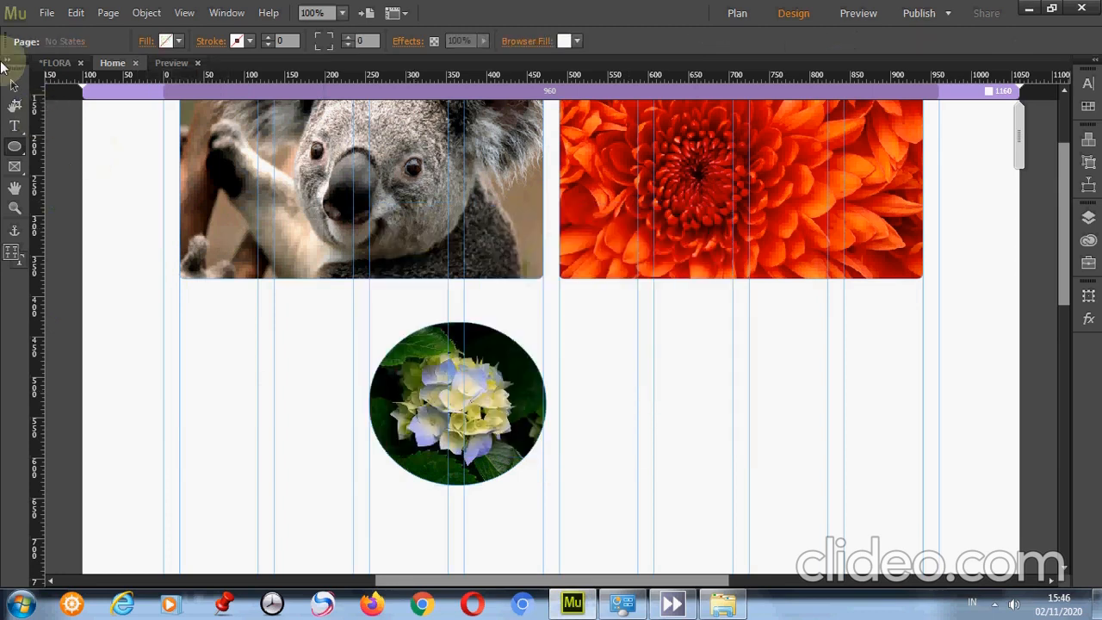
Step: Paste two copies of the hydrangea ellipse and line them up to its right, the first at X 490, Y 428
{"action": "left_click", "coordinate": [22, 90]}
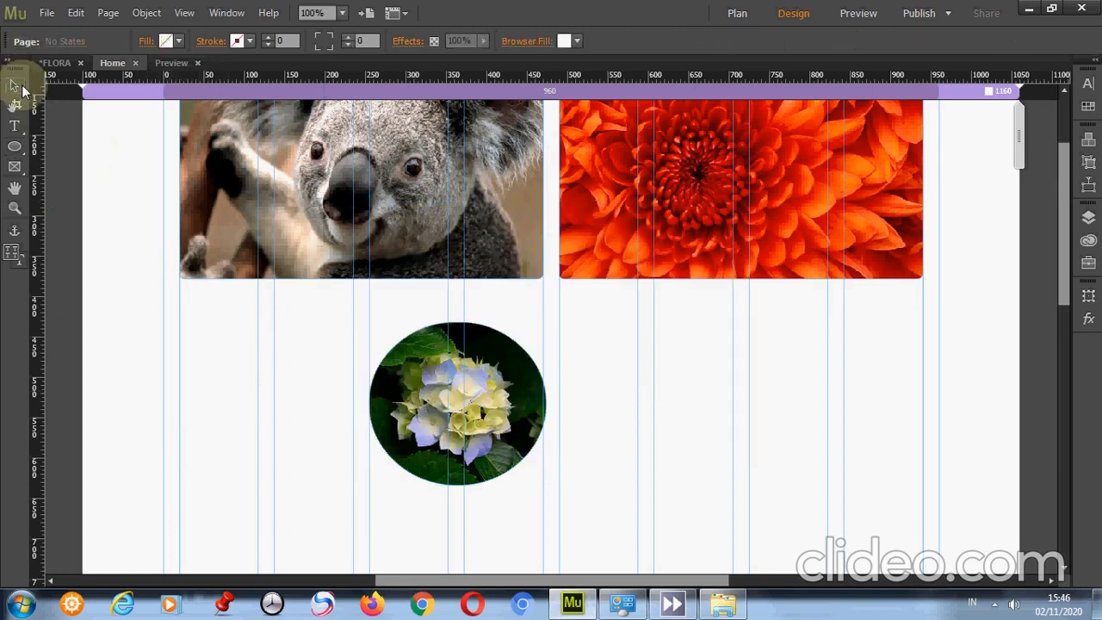
{"action": "left_click", "coordinate": [392, 356]}
{"action": "key", "text": "ctrl+v"}
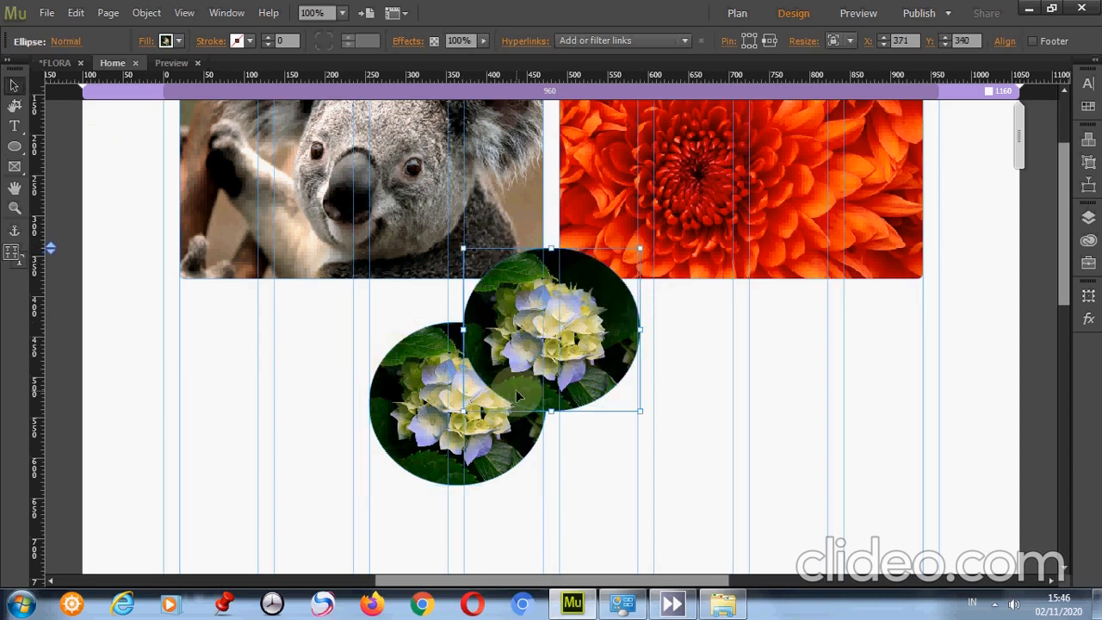
{"action": "left_click_drag", "start_coordinate": [518, 396], "coordinate": [615, 472]}
{"action": "left_click", "coordinate": [536, 323]}
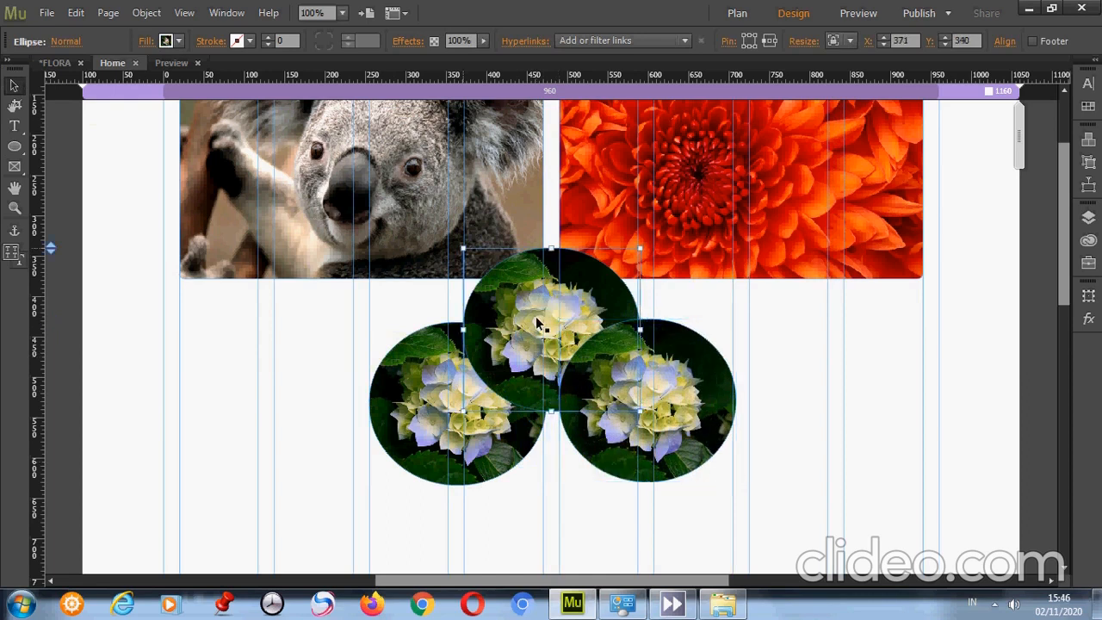
{"action": "left_click_drag", "start_coordinate": [535, 316], "coordinate": [822, 397]}
Step: Select all three hydrangea ellipses and move them together to X 126, Y 437, centred beneath the two pictures
{"action": "left_click", "coordinate": [641, 391]}
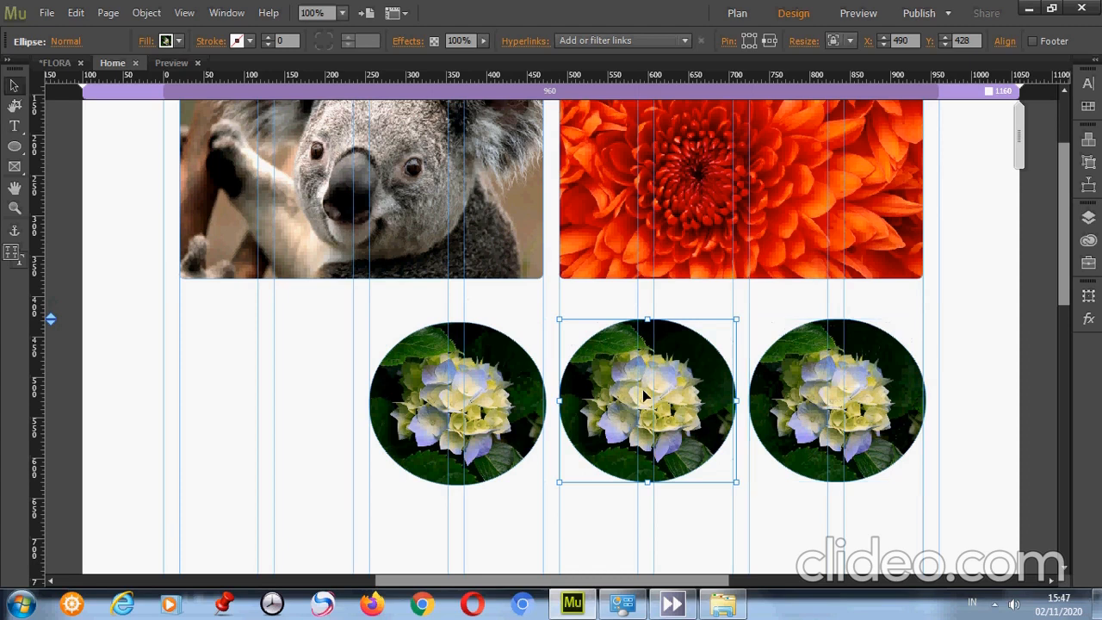
{"action": "left_click", "coordinate": [500, 414]}
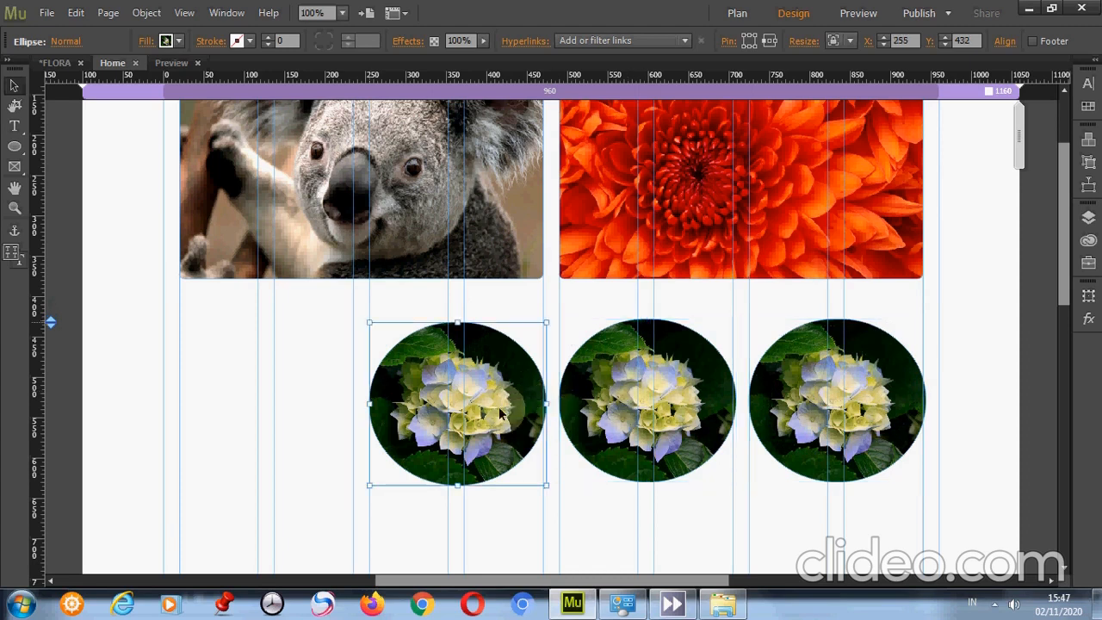
{"action": "left_click", "coordinate": [600, 419], "text": "shift"}
{"action": "left_click", "coordinate": [809, 420], "text": "shift"}
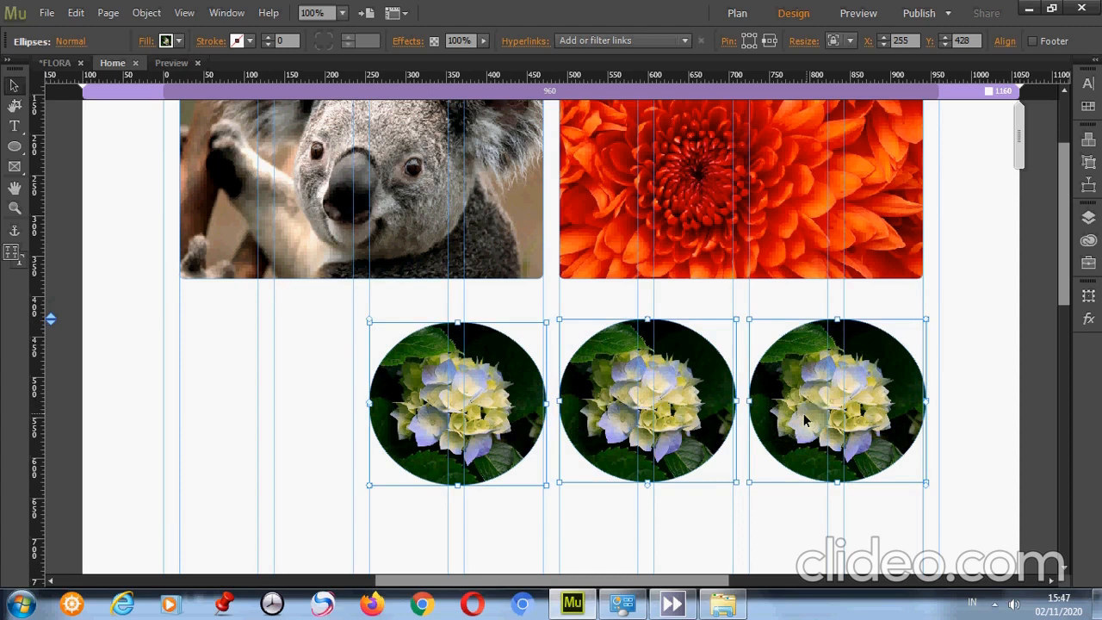
{"action": "left_click_drag", "start_coordinate": [805, 419], "coordinate": [705, 430]}
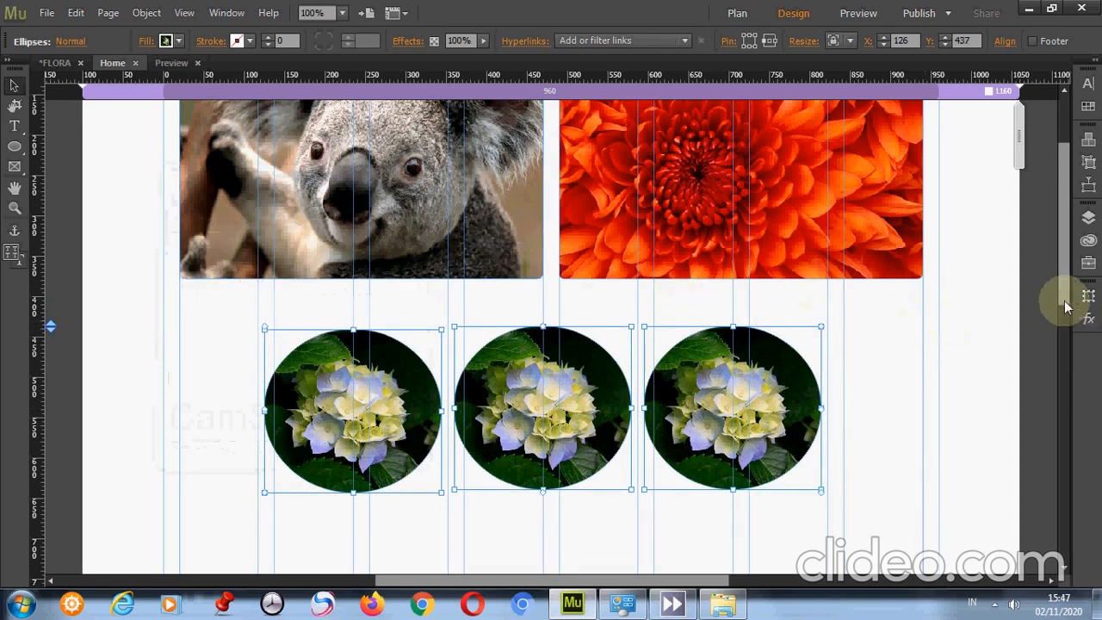
Step: Move the leftmost hydrangea ellipse up slightly so it sits level with the other two, at Y 437
{"action": "left_click_drag", "start_coordinate": [1065, 305], "coordinate": [1062, 379]}
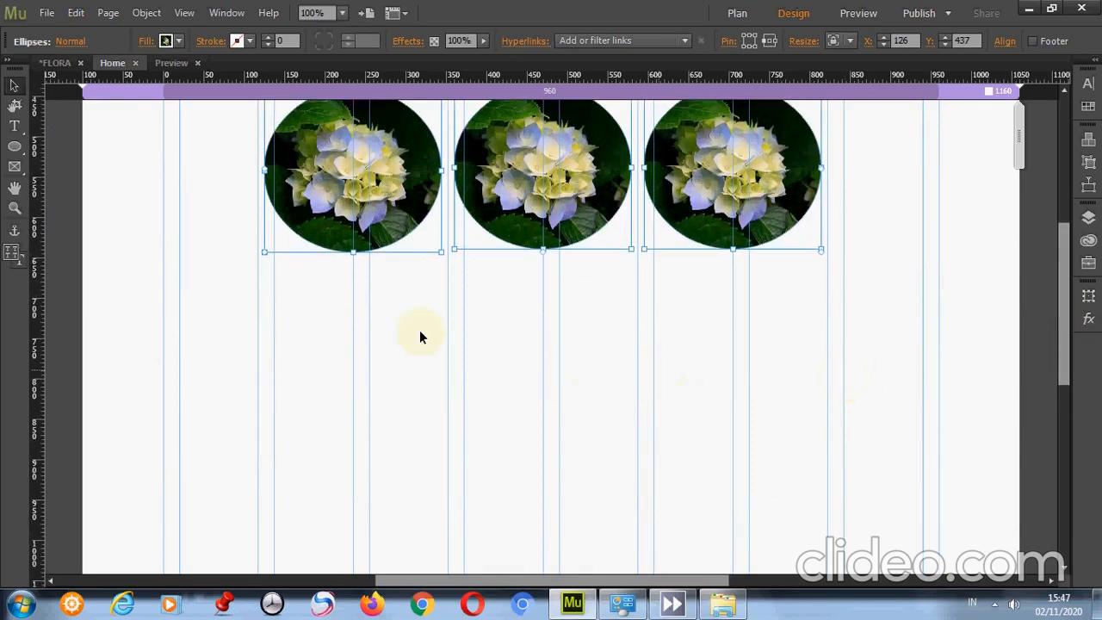
{"action": "left_click", "coordinate": [320, 298]}
{"action": "left_click", "coordinate": [353, 185]}
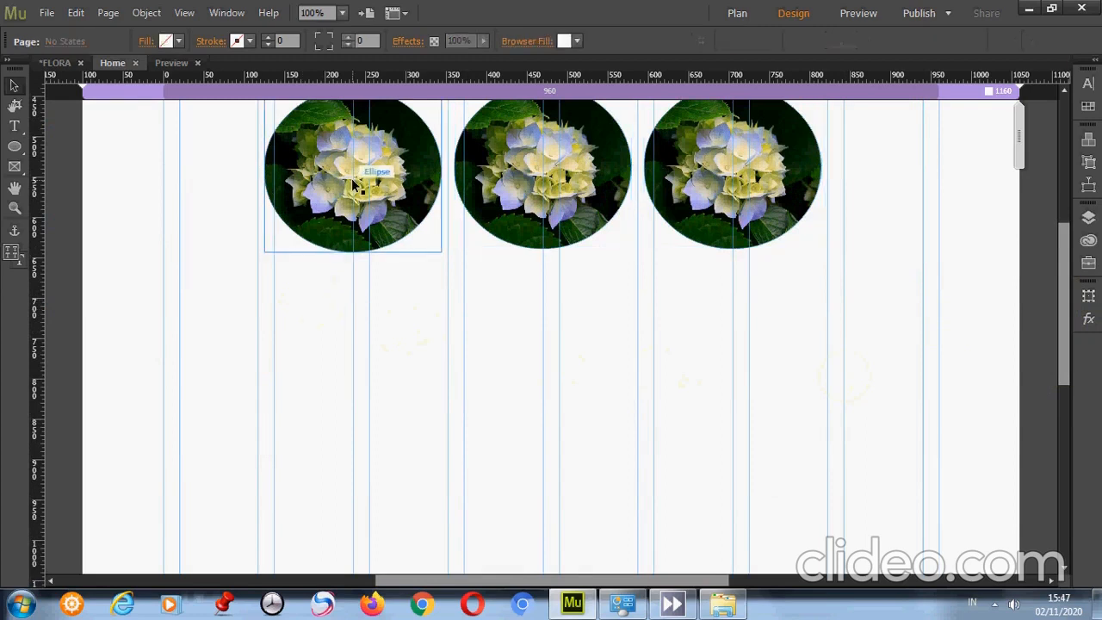
{"action": "left_click_drag", "start_coordinate": [353, 181], "coordinate": [353, 185]}
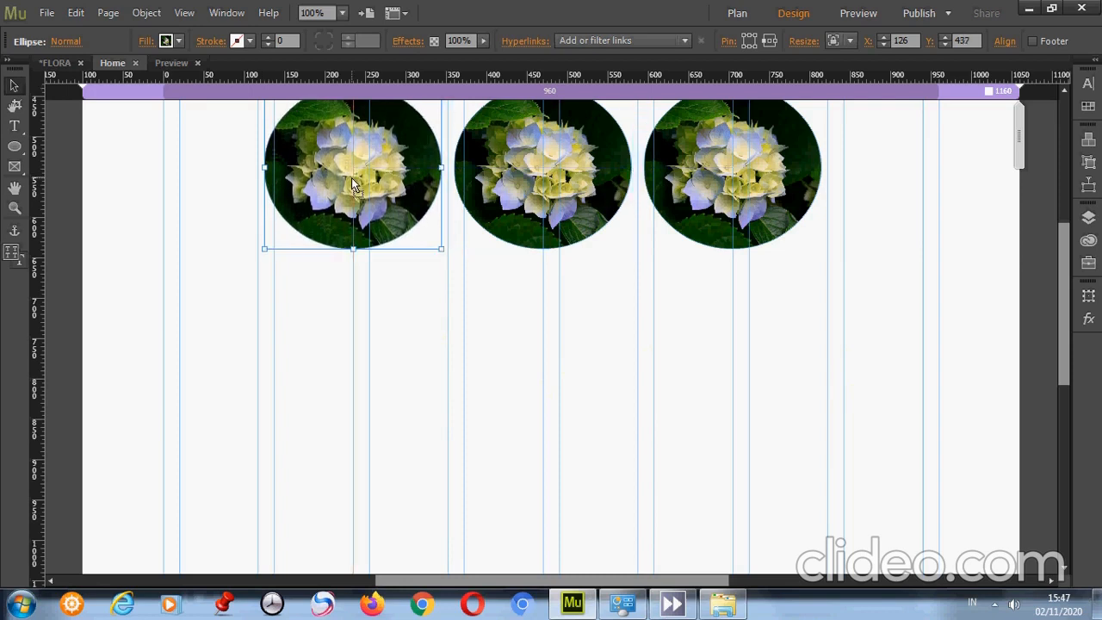
{"action": "left_click_drag", "start_coordinate": [673, 210], "coordinate": [673, 203]}
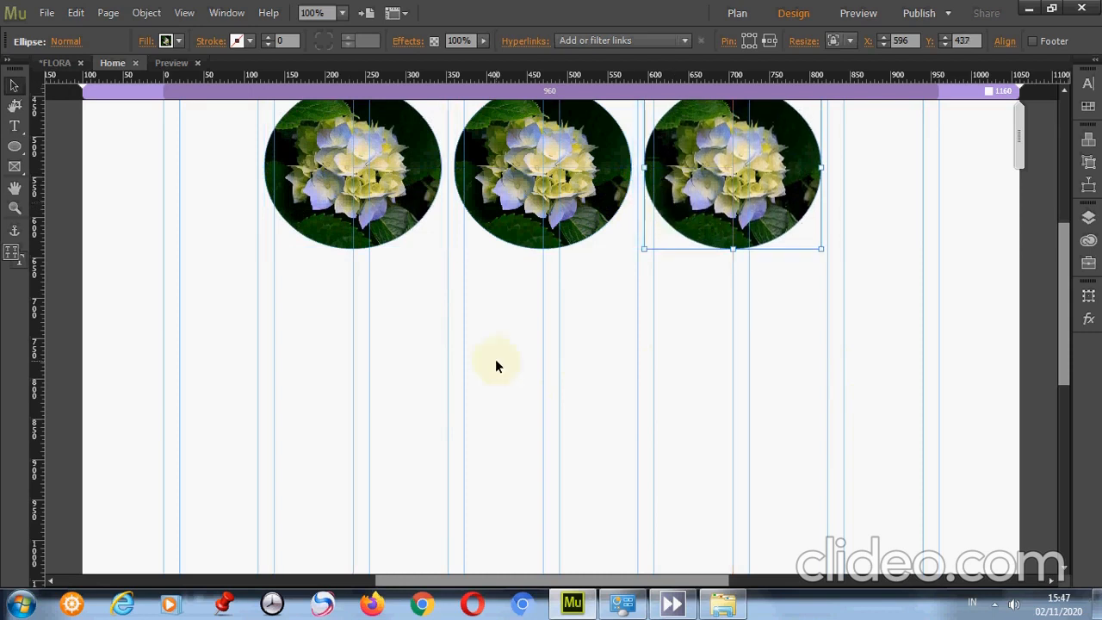
{"action": "left_click", "coordinate": [400, 394]}
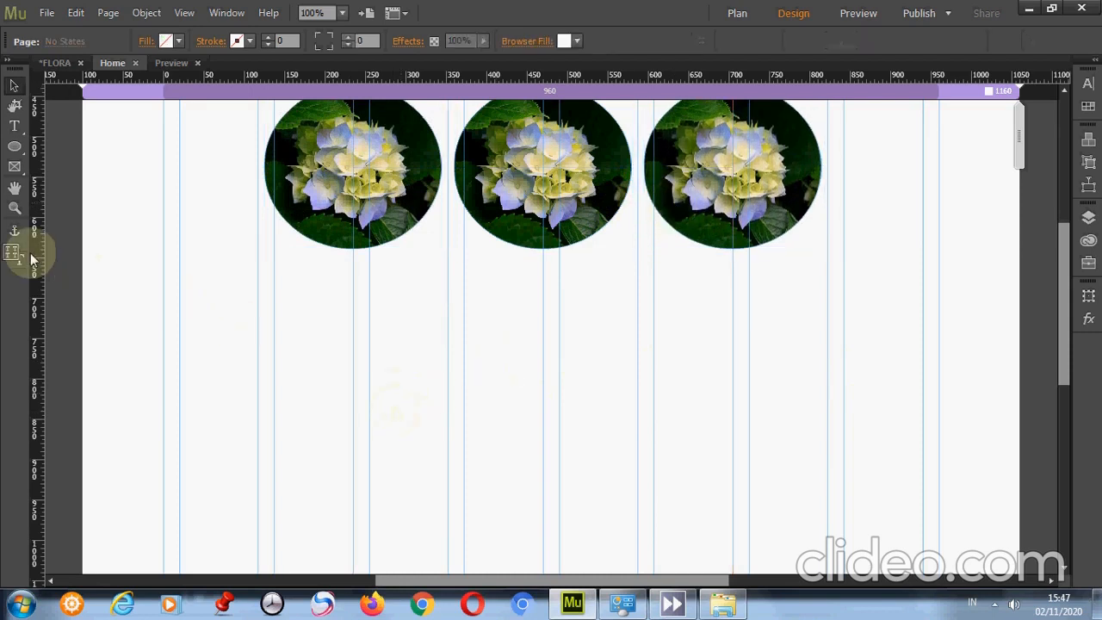
Step: Draw a text frame about 740 by 160 px below the three ellipses and enter FLORA DAN FAUNA
{"action": "left_click", "coordinate": [14, 126]}
{"action": "left_click", "coordinate": [250, 260]}
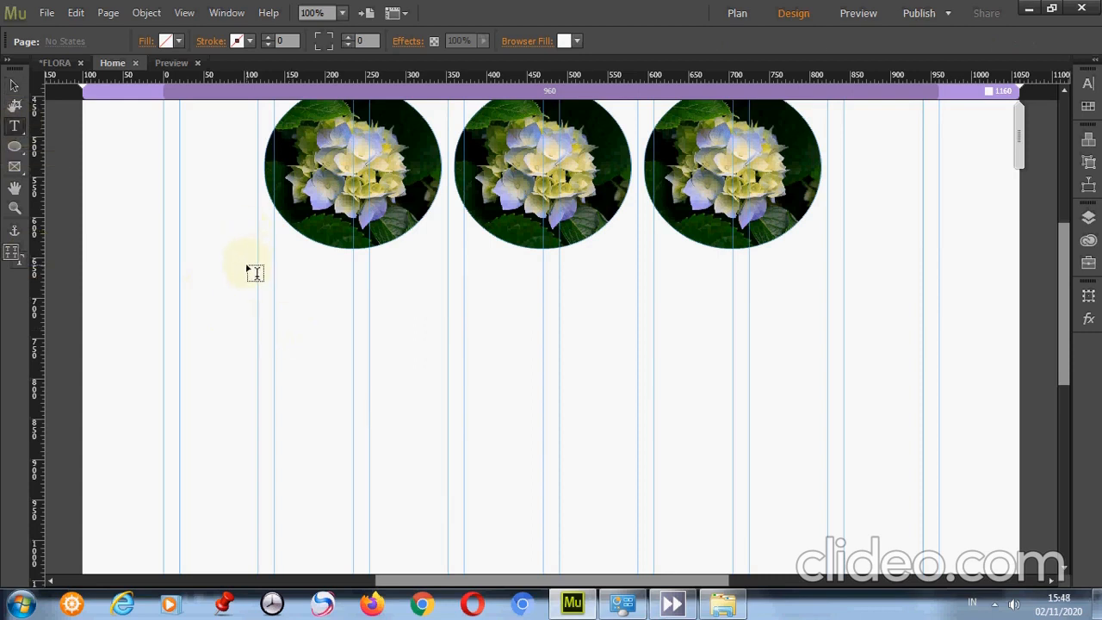
{"action": "left_click_drag", "start_coordinate": [473, 339], "coordinate": [846, 399]}
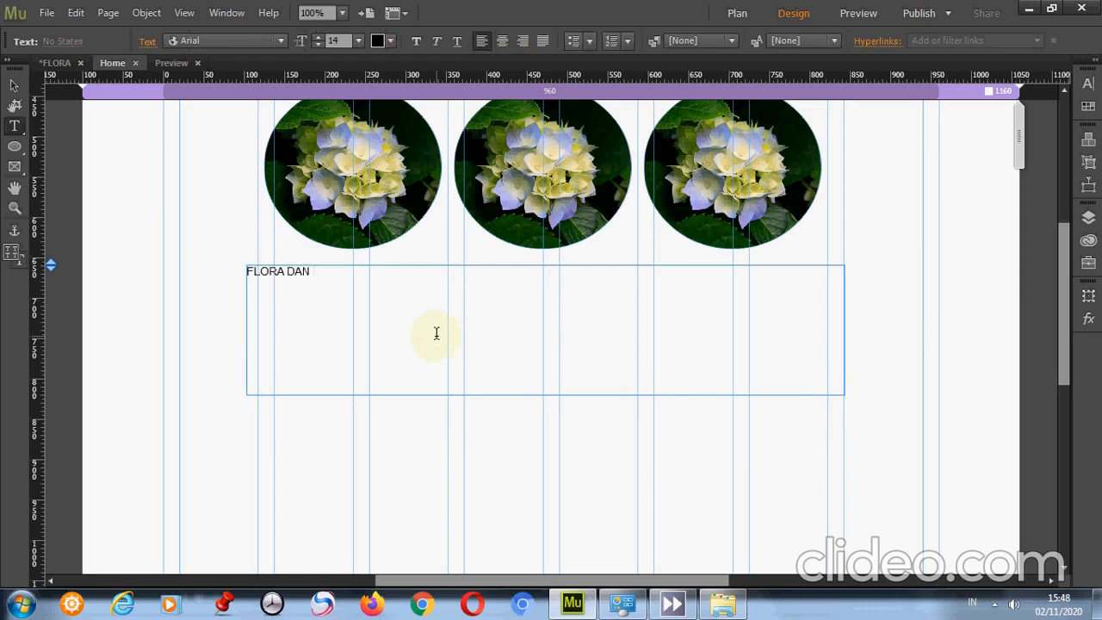
{"action": "type", "text": "FLORA DAN FAUNA"}
Step: Centre the FLORA DAN FAUNA text and set its font size to 72
{"action": "left_click_drag", "start_coordinate": [358, 274], "coordinate": [247, 273]}
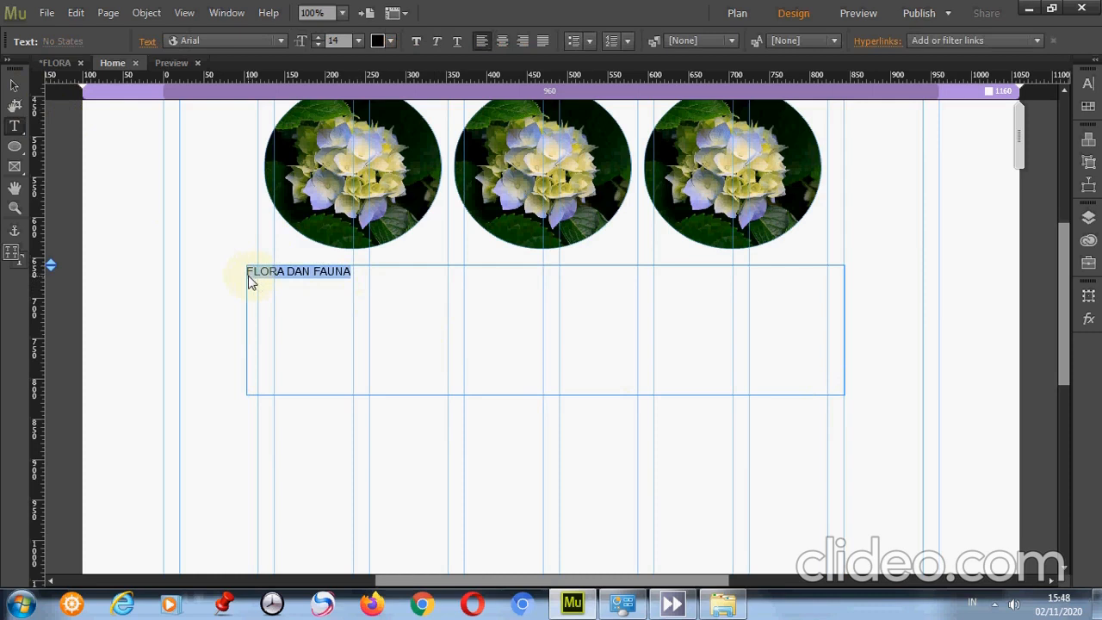
{"action": "left_click", "coordinate": [503, 41]}
{"action": "left_click", "coordinate": [358, 42]}
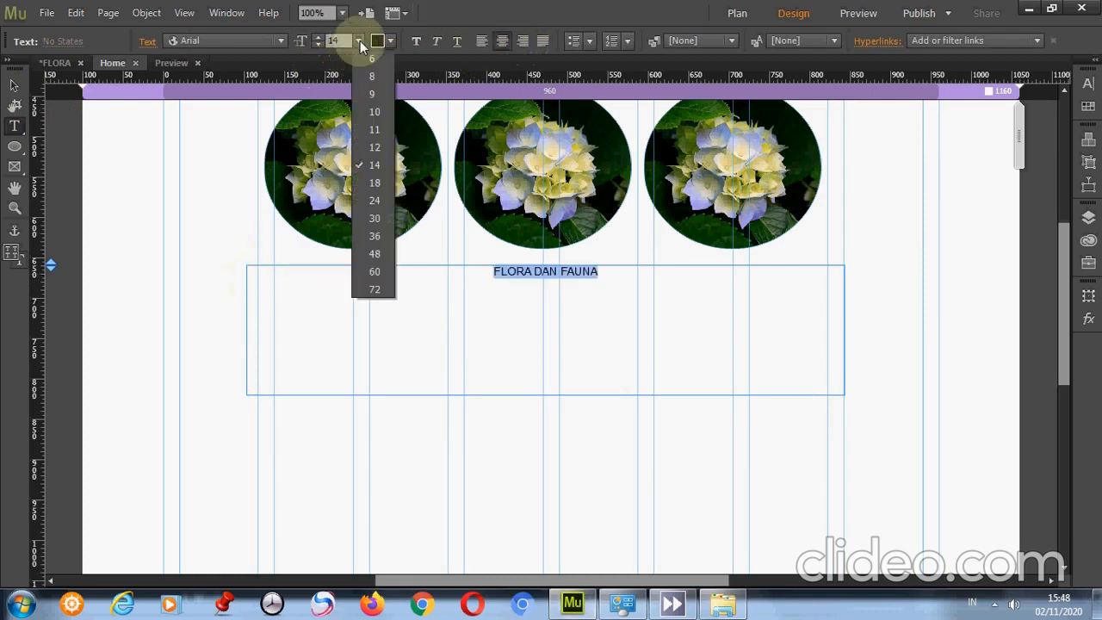
{"action": "left_click", "coordinate": [374, 290]}
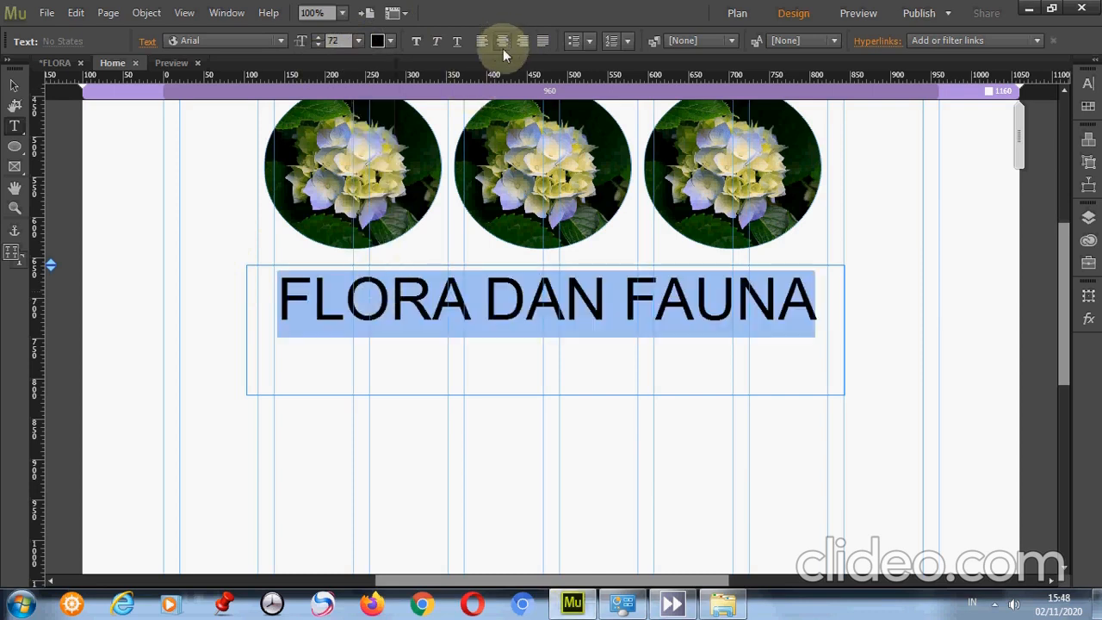
Step: Fill the heading's text frame with bright green and reduce its height to about 95 px around the text
{"action": "left_click", "coordinate": [17, 85]}
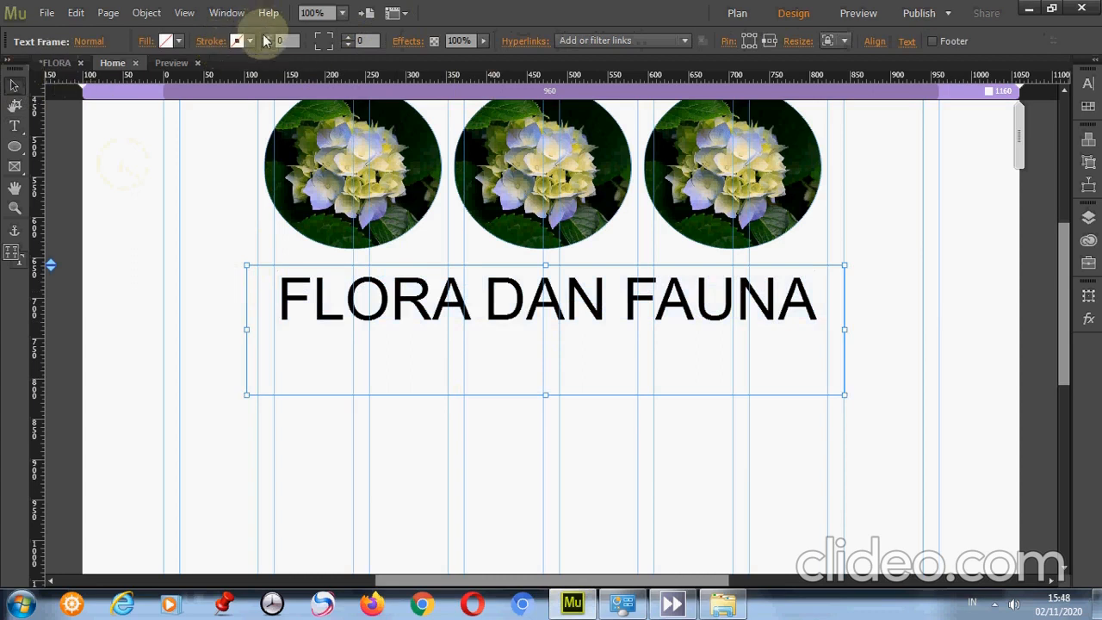
{"action": "left_click", "coordinate": [178, 40]}
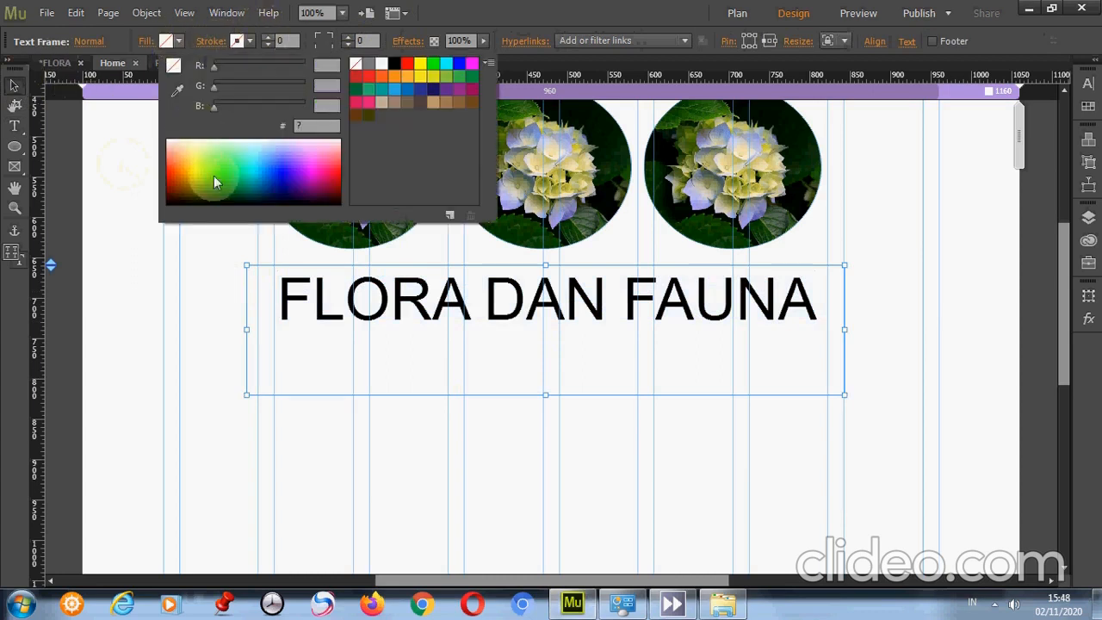
{"action": "left_click", "coordinate": [215, 183]}
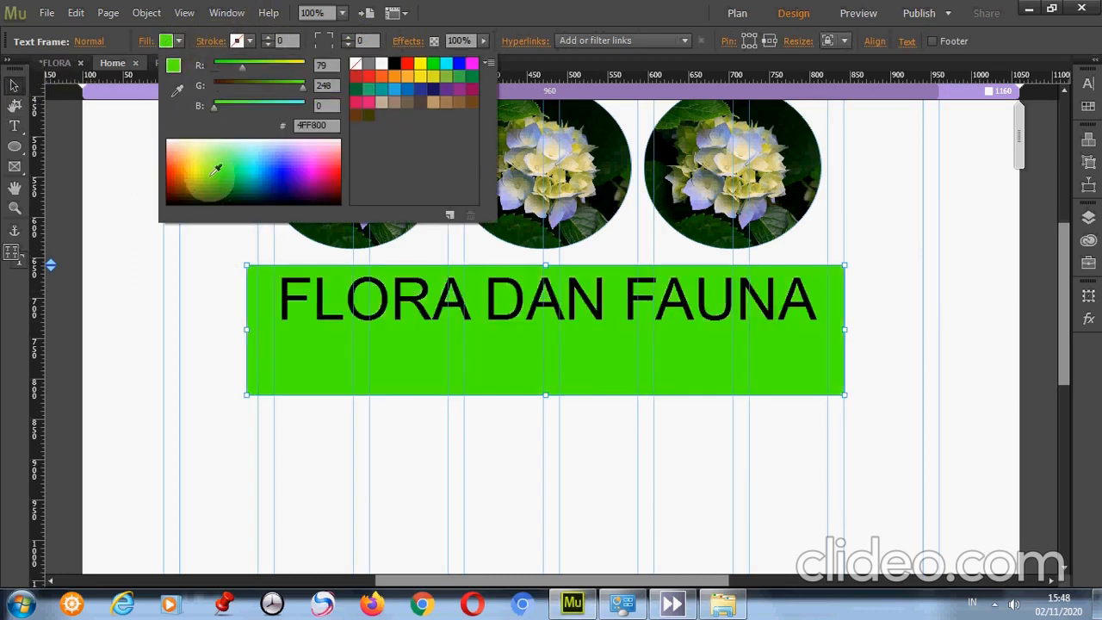
{"action": "left_click", "coordinate": [17, 85]}
{"action": "left_click", "coordinate": [448, 345]}
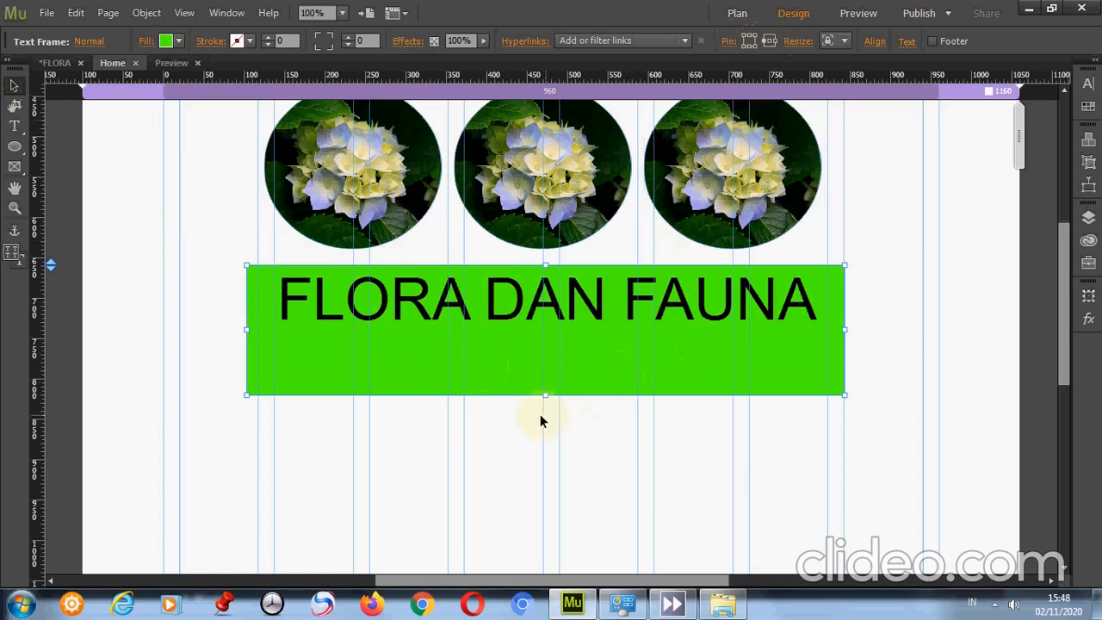
{"action": "left_click_drag", "start_coordinate": [548, 394], "coordinate": [547, 341]}
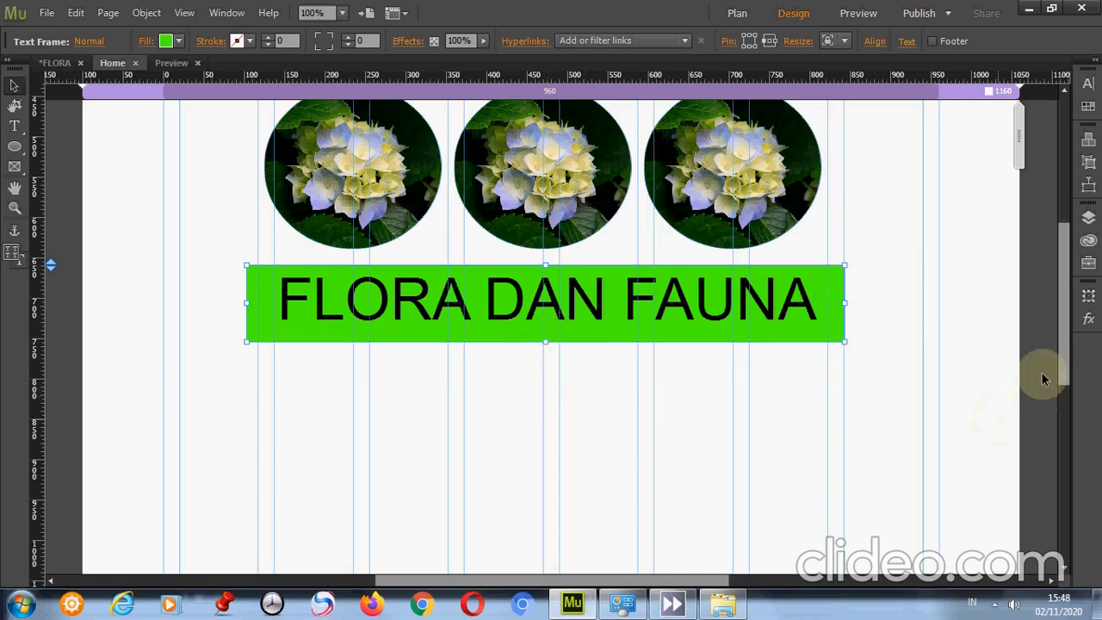
Step: Draw a rectangle about 920 by 315 px below the green heading at X 20, Y 785
{"action": "left_click_drag", "start_coordinate": [1062, 361], "coordinate": [1050, 403]}
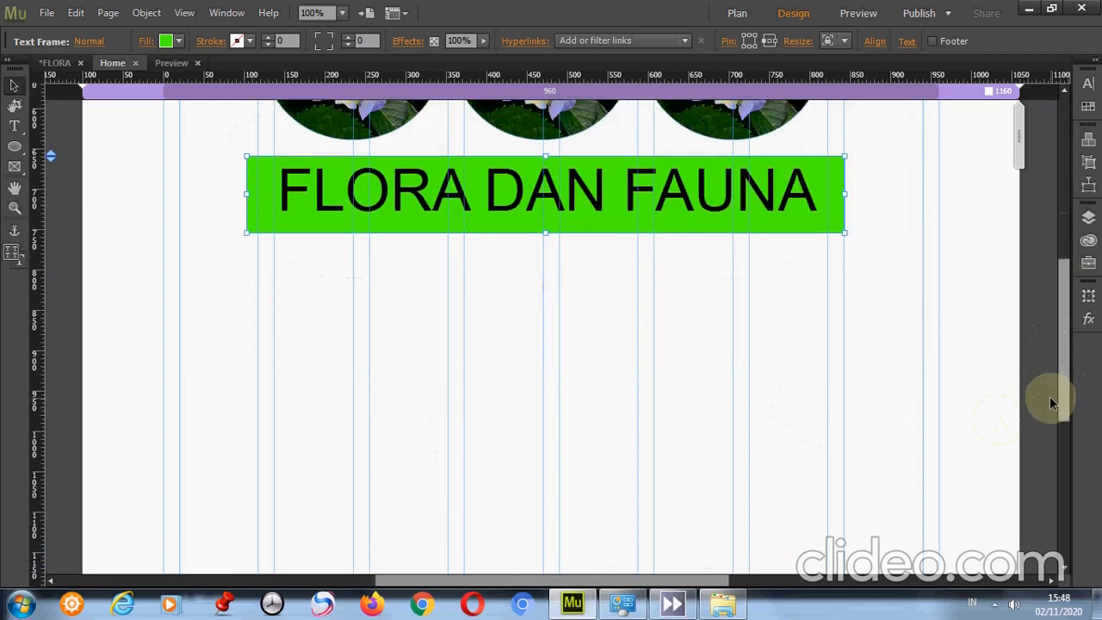
{"action": "left_click", "coordinate": [17, 150]}
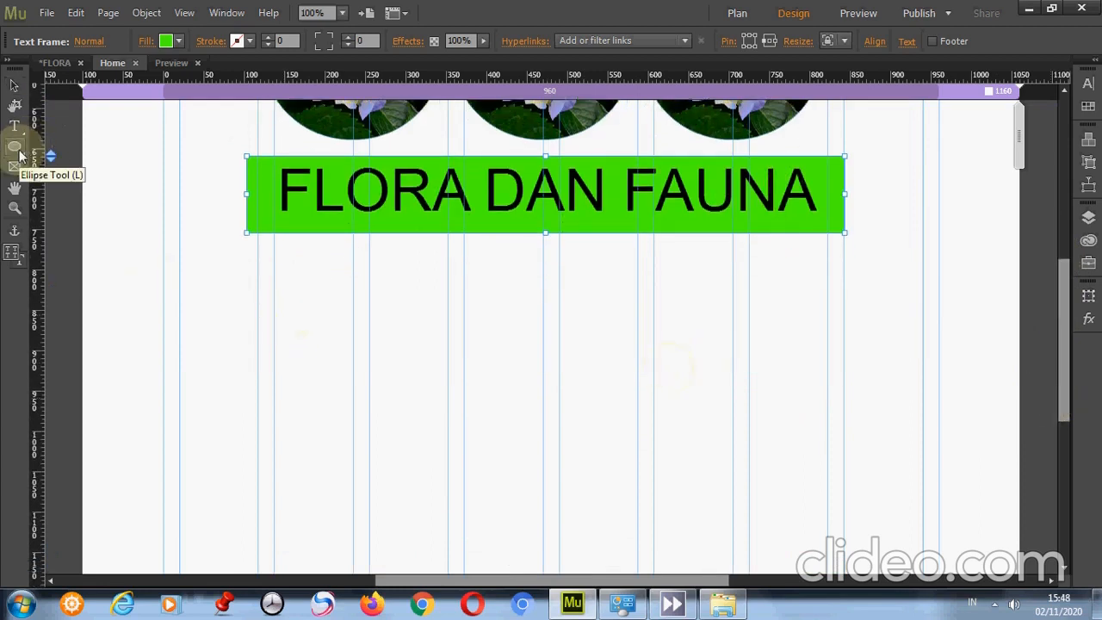
{"action": "left_click", "coordinate": [19, 153]}
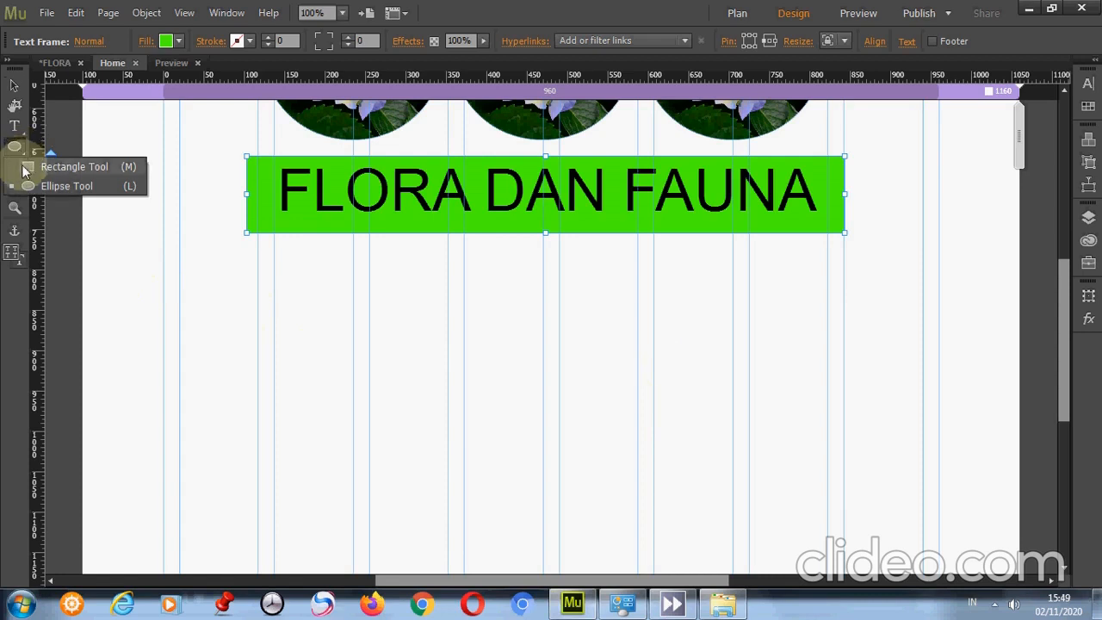
{"action": "left_click", "coordinate": [27, 166]}
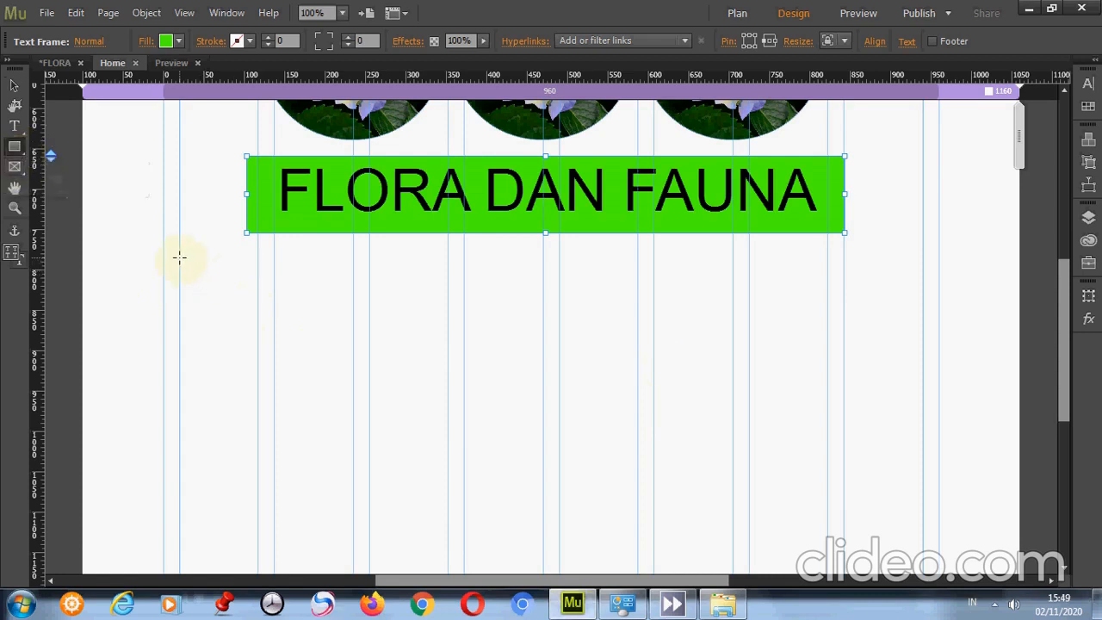
{"action": "left_click_drag", "start_coordinate": [179, 257], "coordinate": [922, 513]}
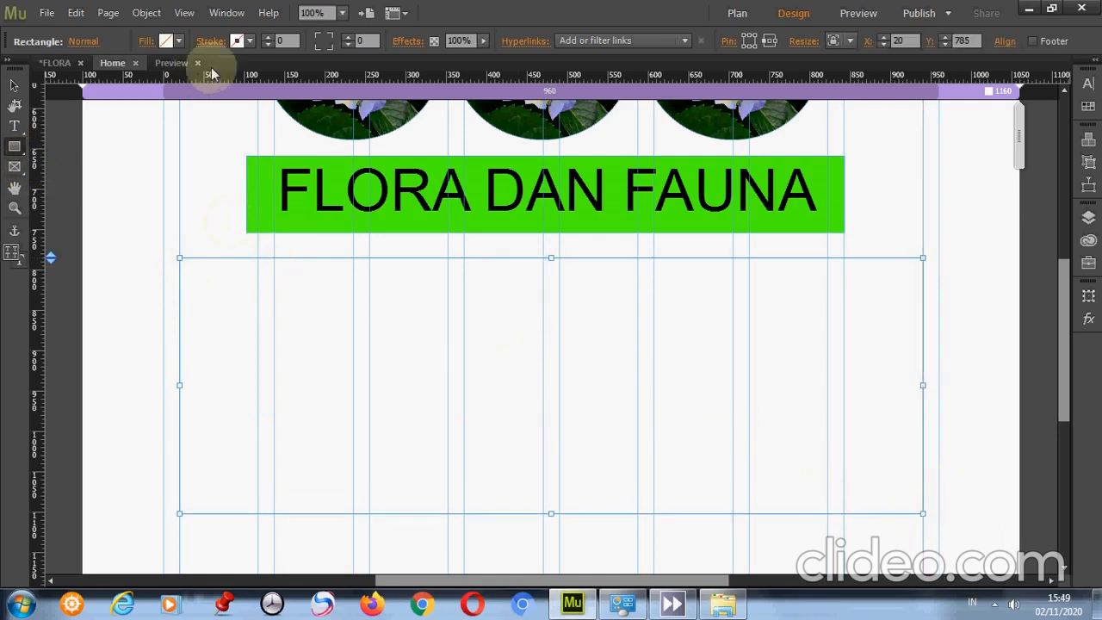
Step: Fill the new rectangle with the Desert picture from Sample Pictures
{"action": "left_click", "coordinate": [146, 43]}
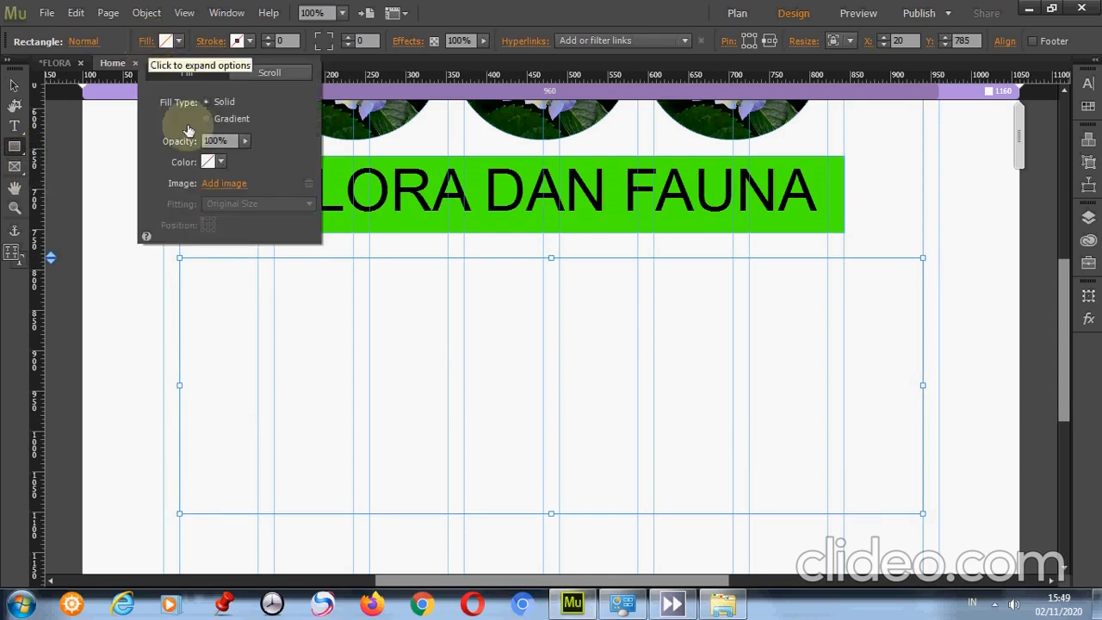
{"action": "left_click", "coordinate": [214, 186]}
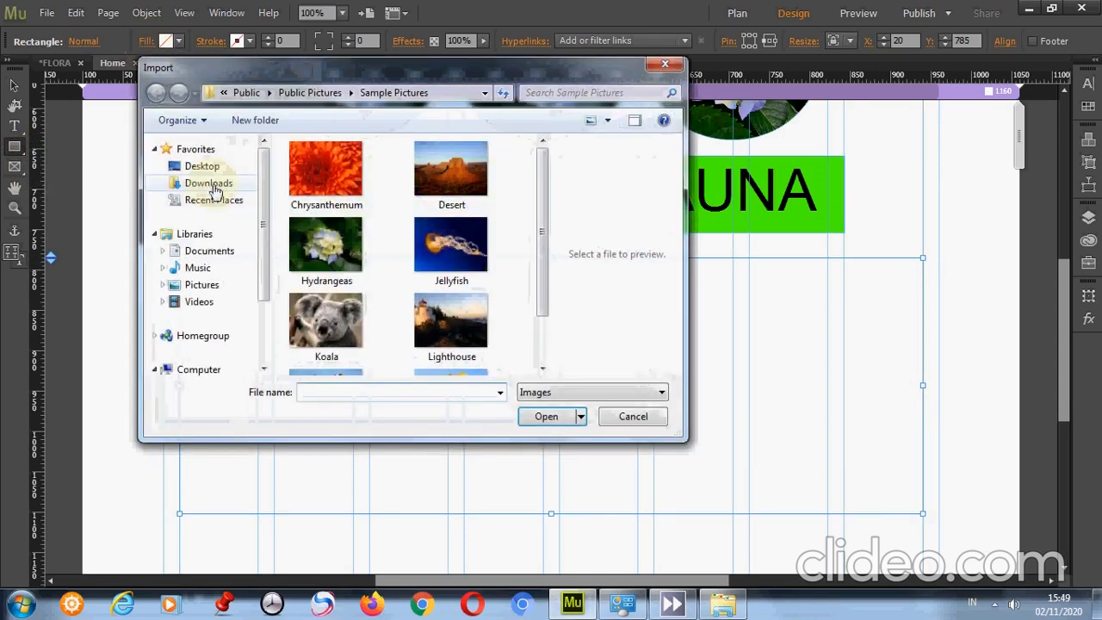
{"action": "left_click", "coordinate": [439, 173]}
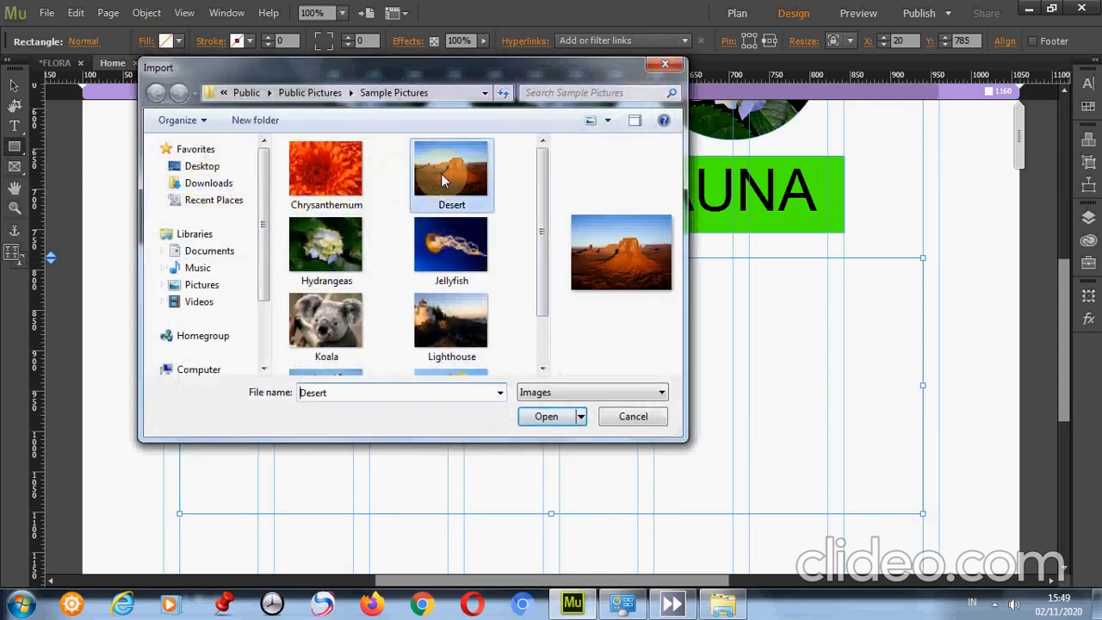
{"action": "left_click", "coordinate": [545, 418]}
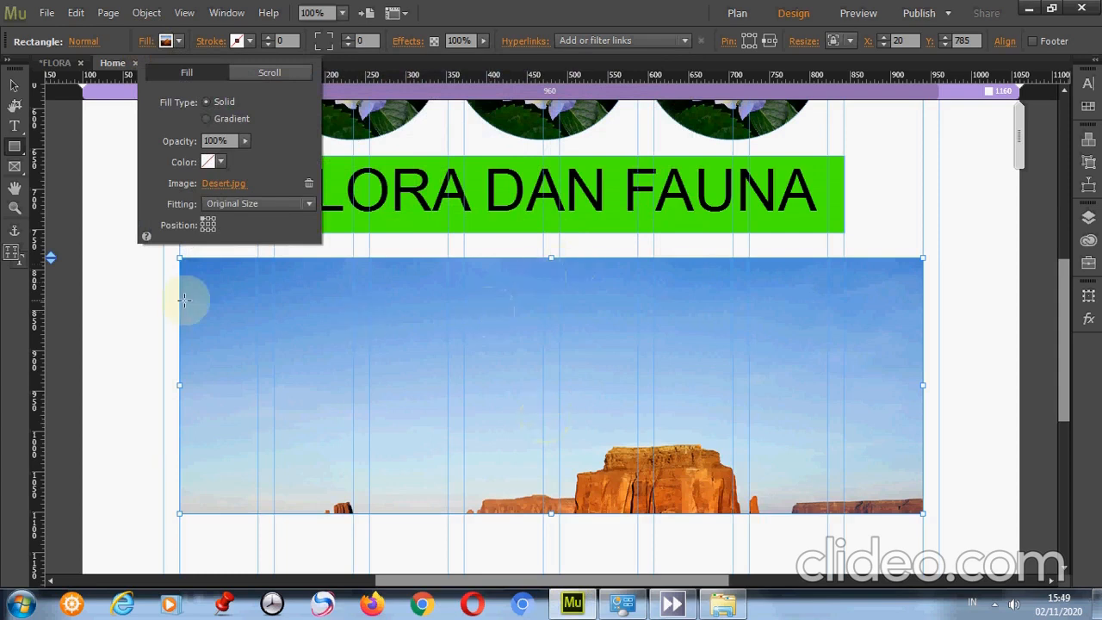
Step: Enable scroll motion for the desert rectangle's fill and set the picture's position to bottom centre
{"action": "left_click", "coordinate": [262, 77]}
{"action": "left_click", "coordinate": [154, 102]}
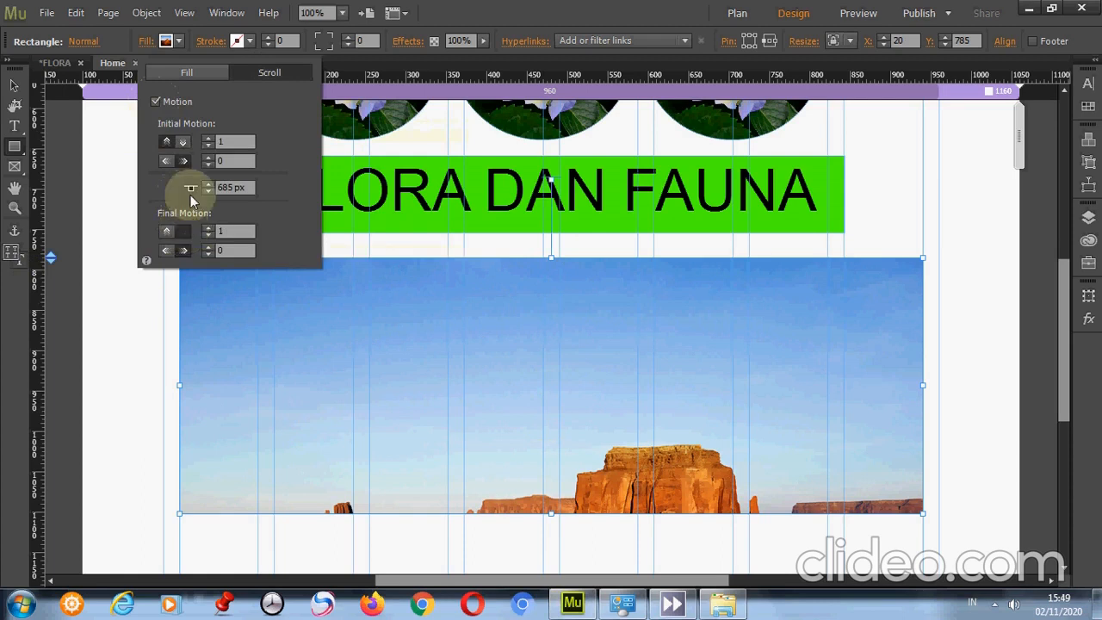
{"action": "left_click", "coordinate": [187, 73]}
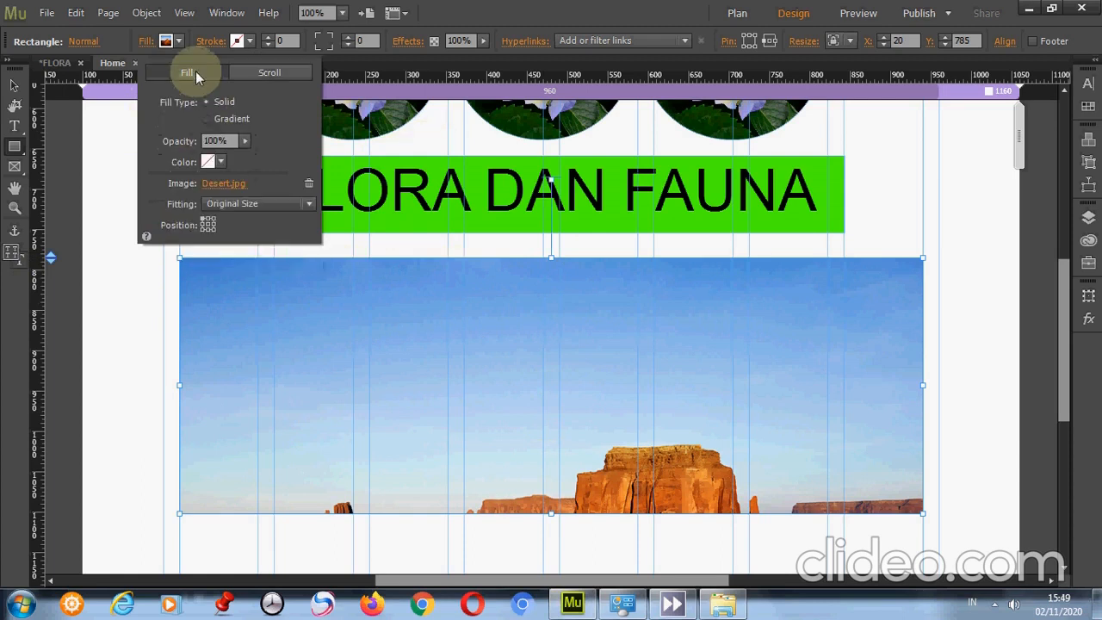
{"action": "left_click", "coordinate": [207, 230]}
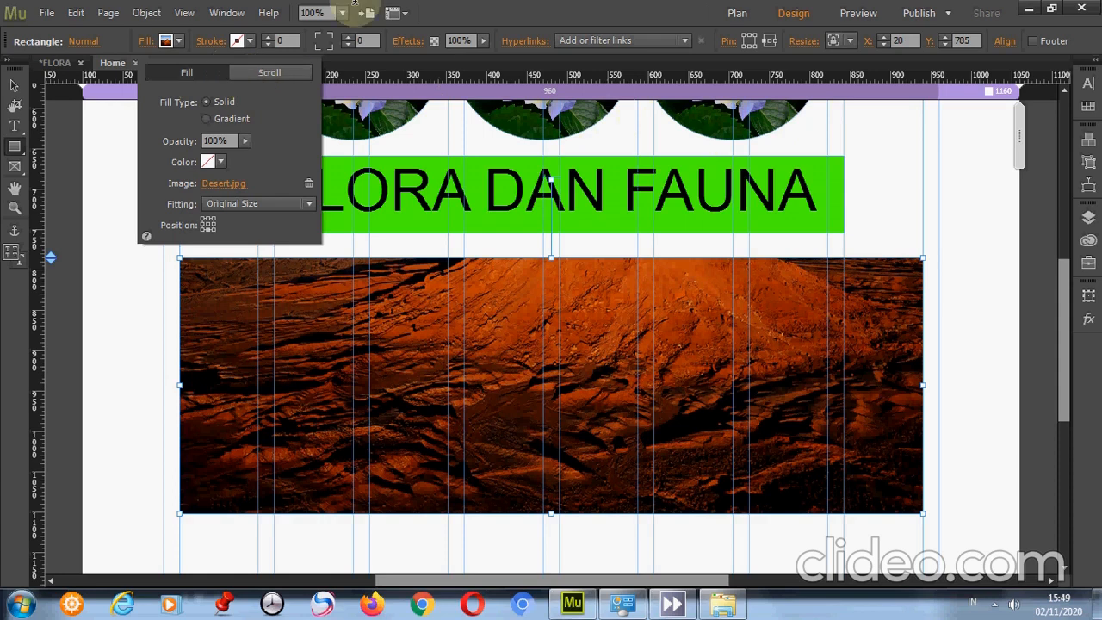
Step: Preview the Home page, scroll through it to check the layout and the desert picture's motion, and return to Design mode
{"action": "left_click", "coordinate": [855, 14]}
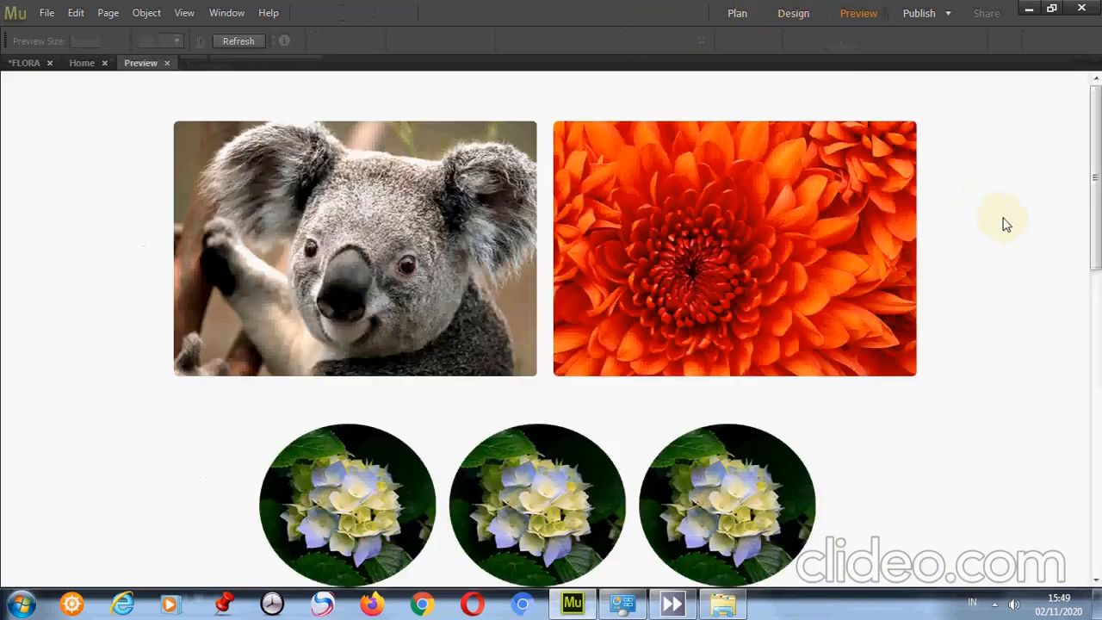
{"action": "left_click_drag", "start_coordinate": [1098, 219], "coordinate": [1089, 115]}
{"action": "left_click", "coordinate": [793, 16]}
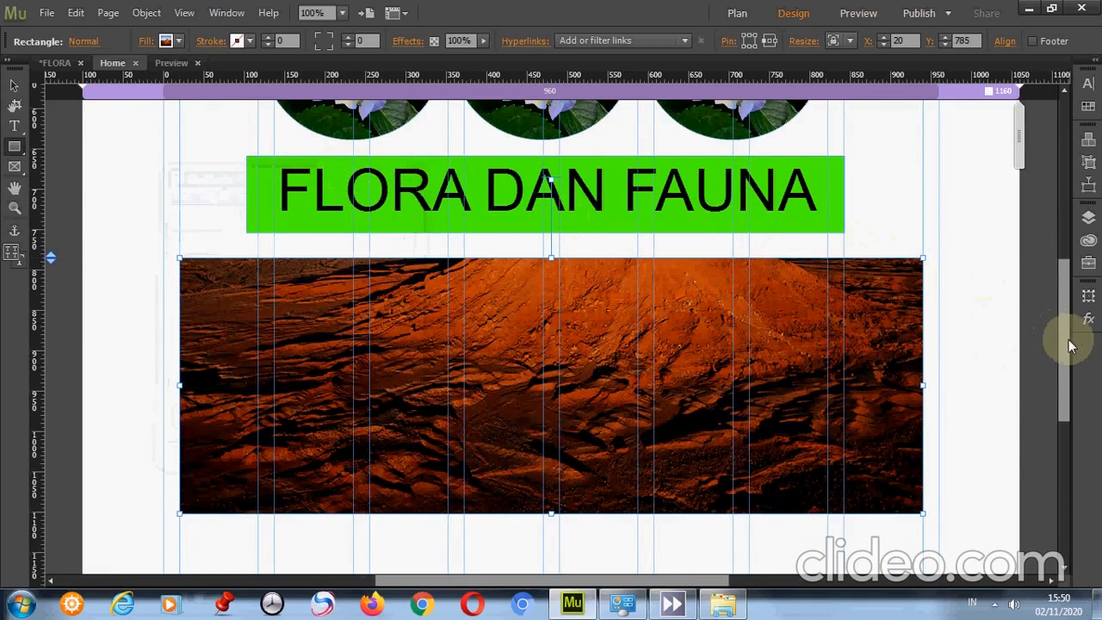
Step: Place a Basic slideshow widget on the page below the desert rectangle at X 57, Y 1217
{"action": "left_click_drag", "start_coordinate": [1064, 347], "coordinate": [1080, 397]}
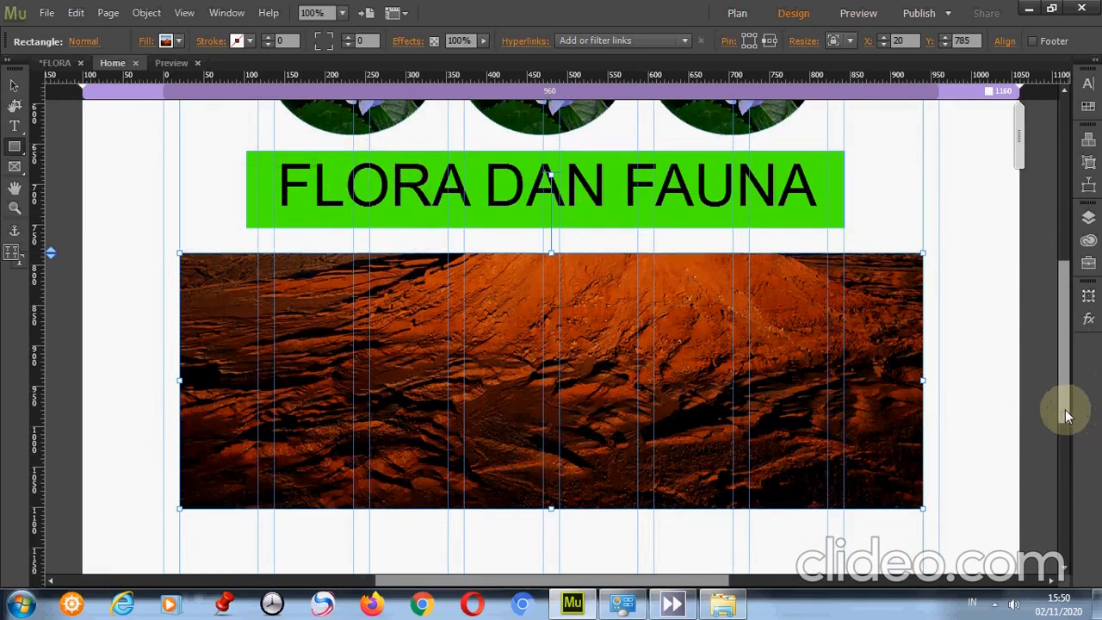
{"action": "left_click_drag", "start_coordinate": [1064, 409], "coordinate": [1070, 535]}
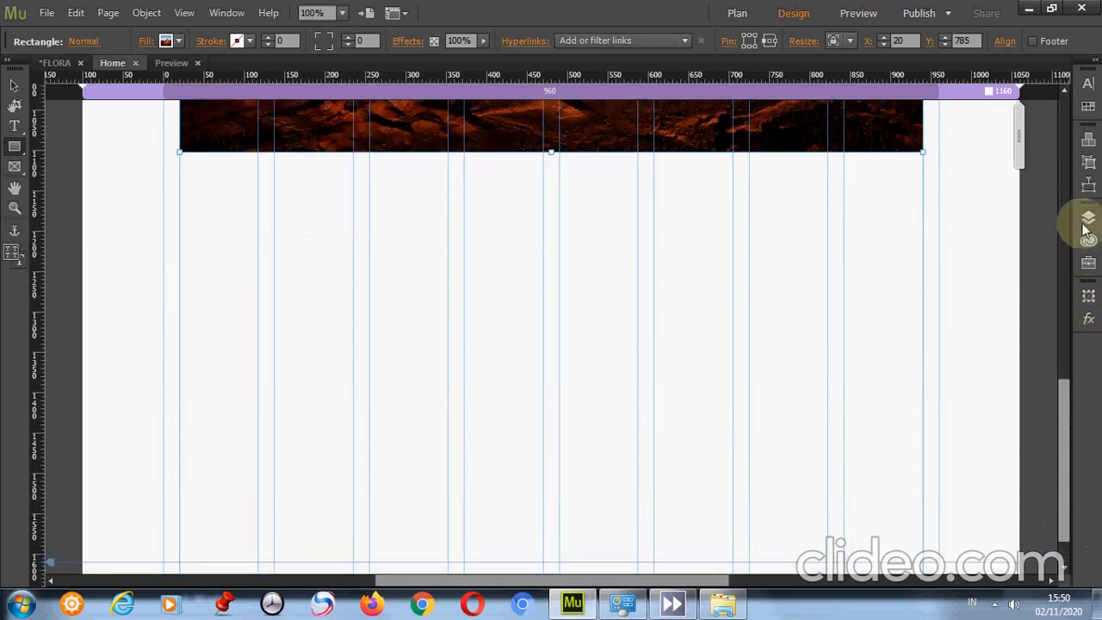
{"action": "left_click", "coordinate": [1086, 141]}
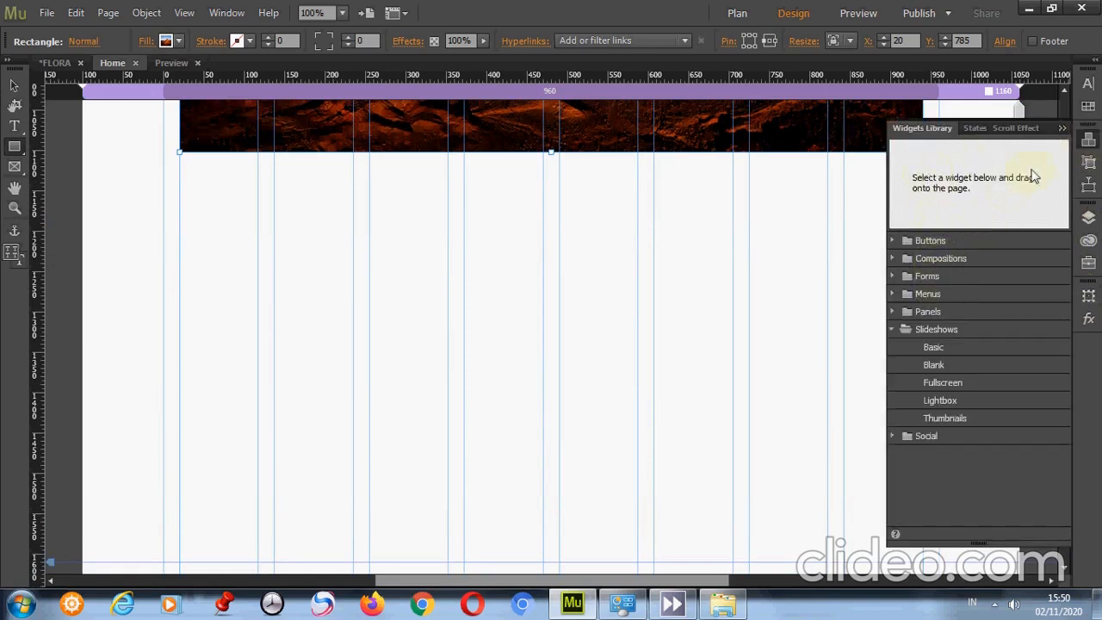
{"action": "left_click", "coordinate": [222, 12]}
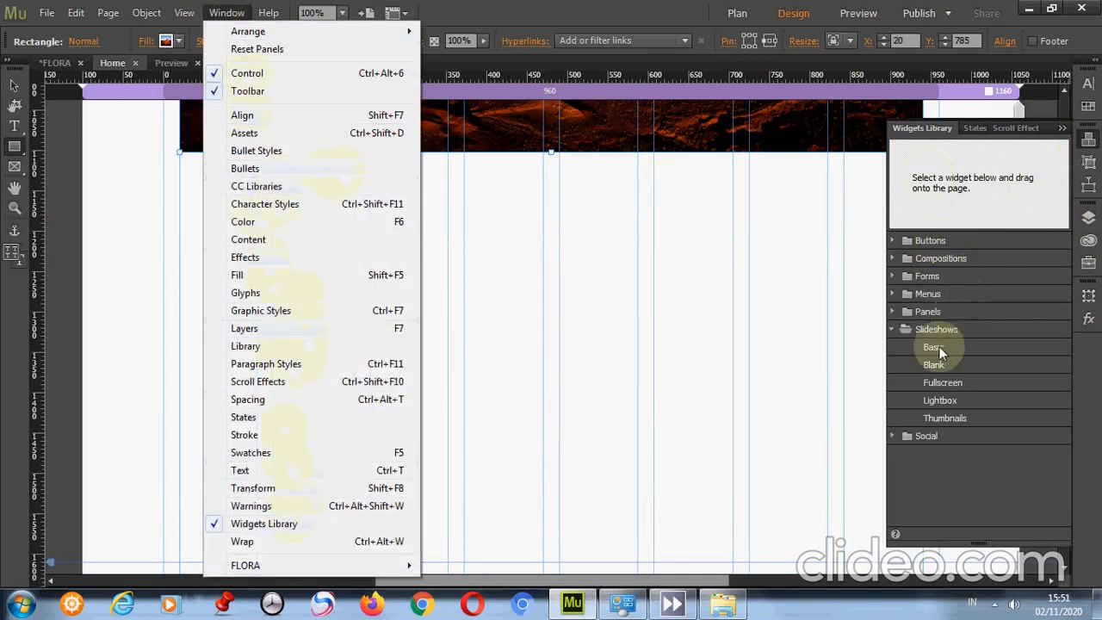
{"action": "left_click", "coordinate": [895, 328]}
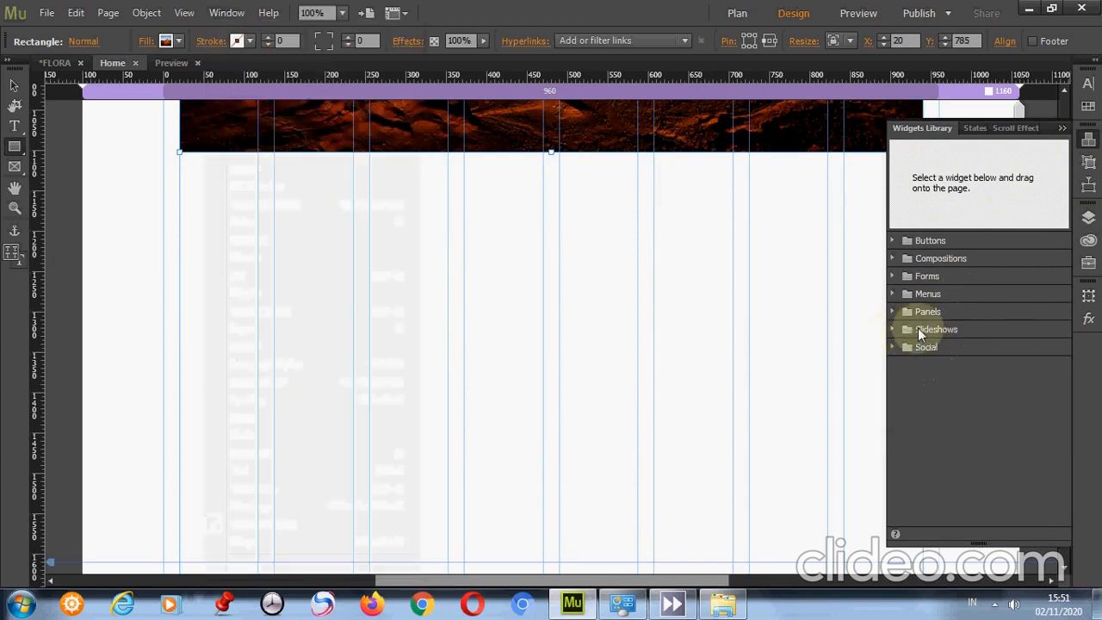
{"action": "left_click", "coordinate": [917, 329]}
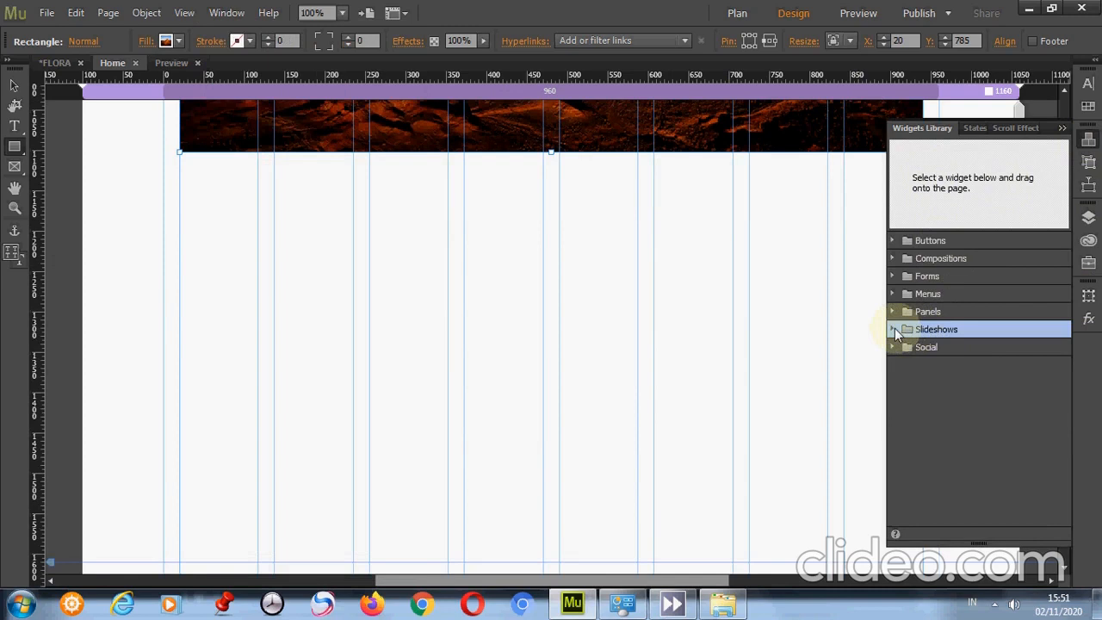
{"action": "left_click", "coordinate": [894, 328]}
{"action": "left_click", "coordinate": [931, 353]}
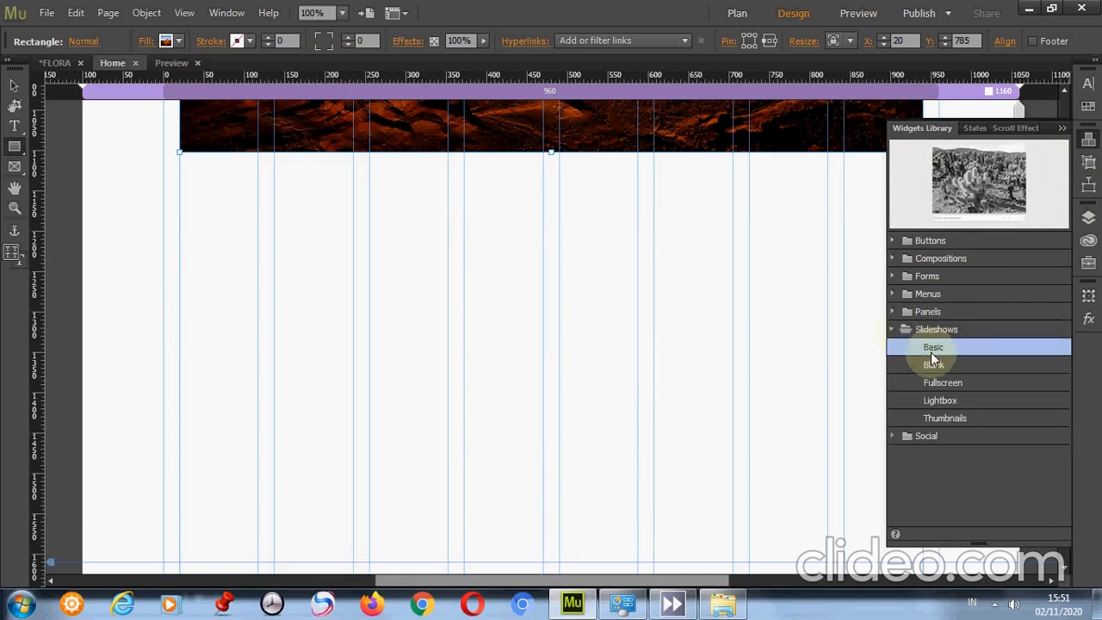
{"action": "left_click_drag", "start_coordinate": [930, 351], "coordinate": [209, 245]}
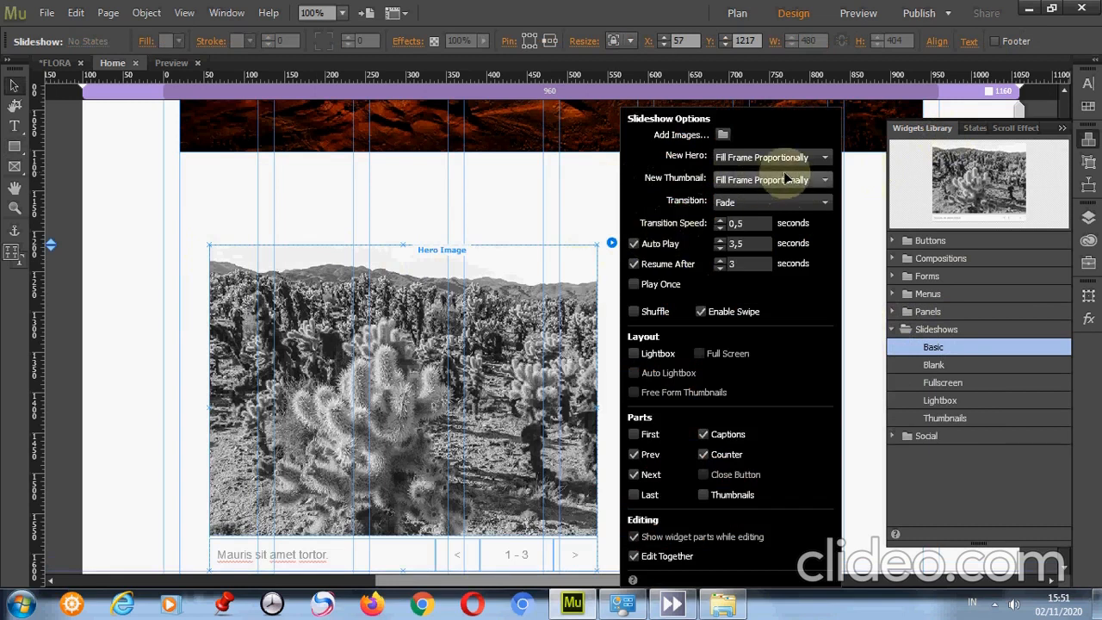
{"action": "left_click", "coordinate": [560, 256]}
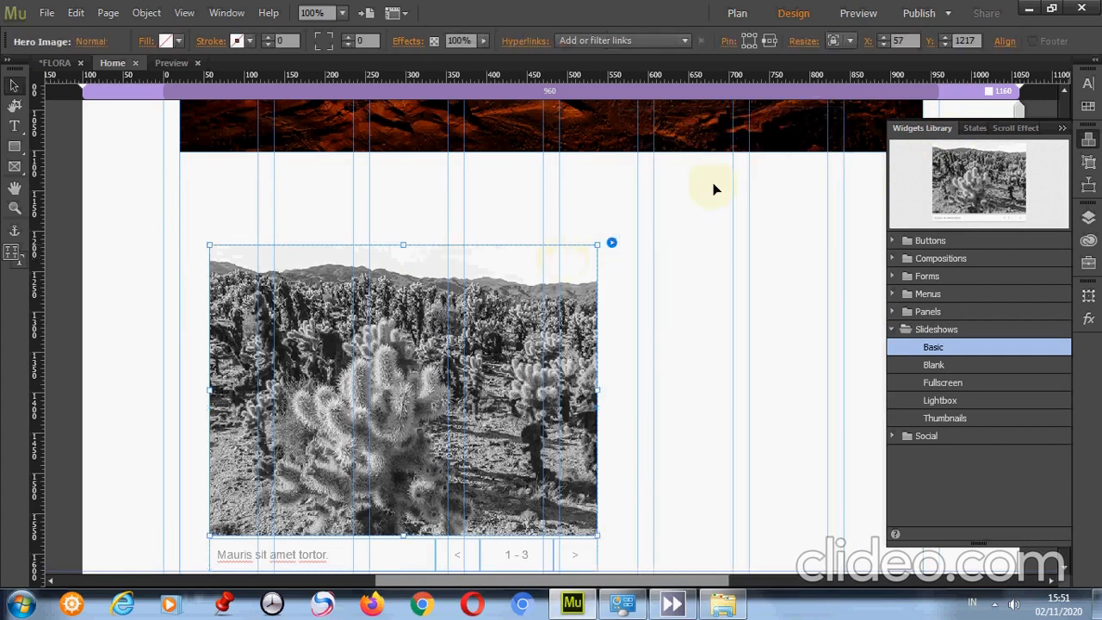
Step: Preview the Home page, check the slideshow at its lower end, and return to Design mode
{"action": "left_click", "coordinate": [864, 13]}
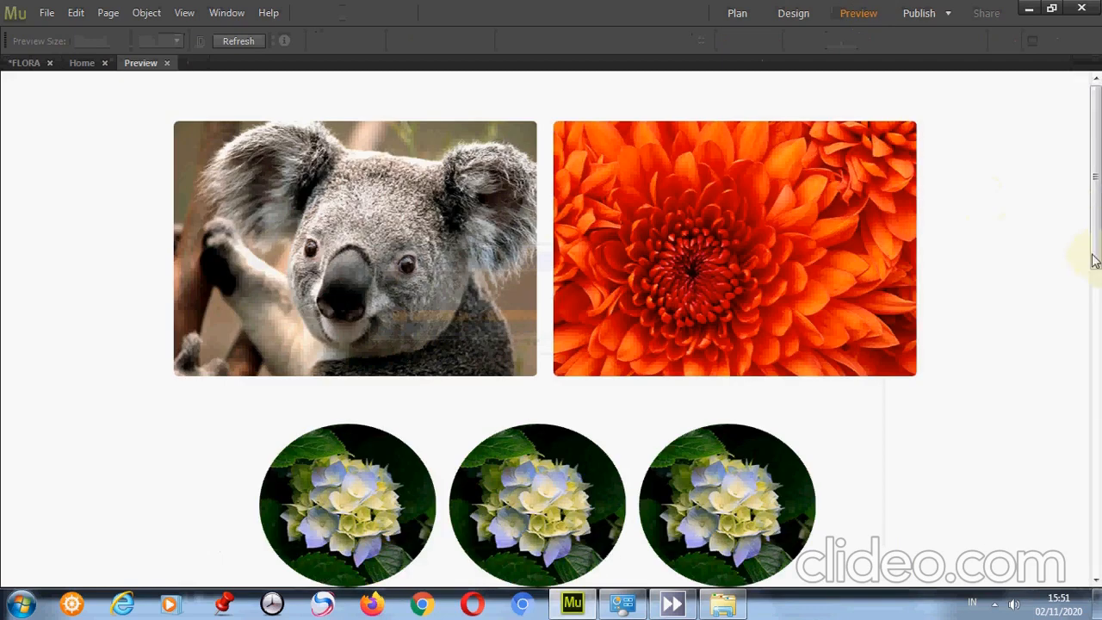
{"action": "left_click_drag", "start_coordinate": [1097, 254], "coordinate": [1097, 560]}
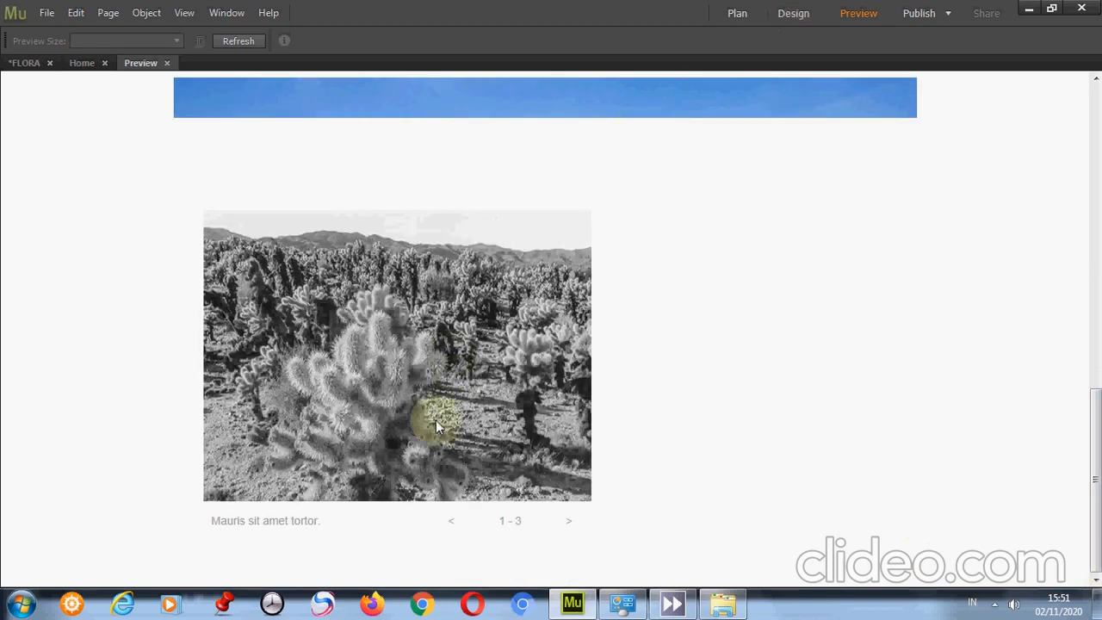
{"action": "left_click", "coordinate": [793, 13]}
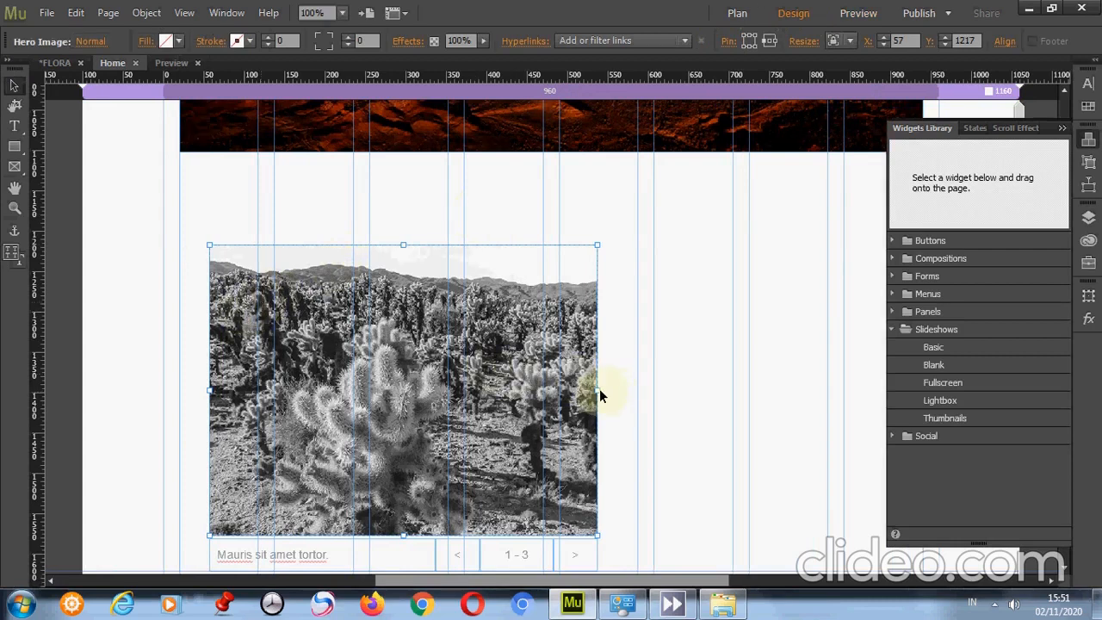
Step: Resize the slideshow's hero image to about 845 px wide and 325 px tall, keeping its upper-left corner in place
{"action": "left_click_drag", "start_coordinate": [595, 390], "coordinate": [714, 395]}
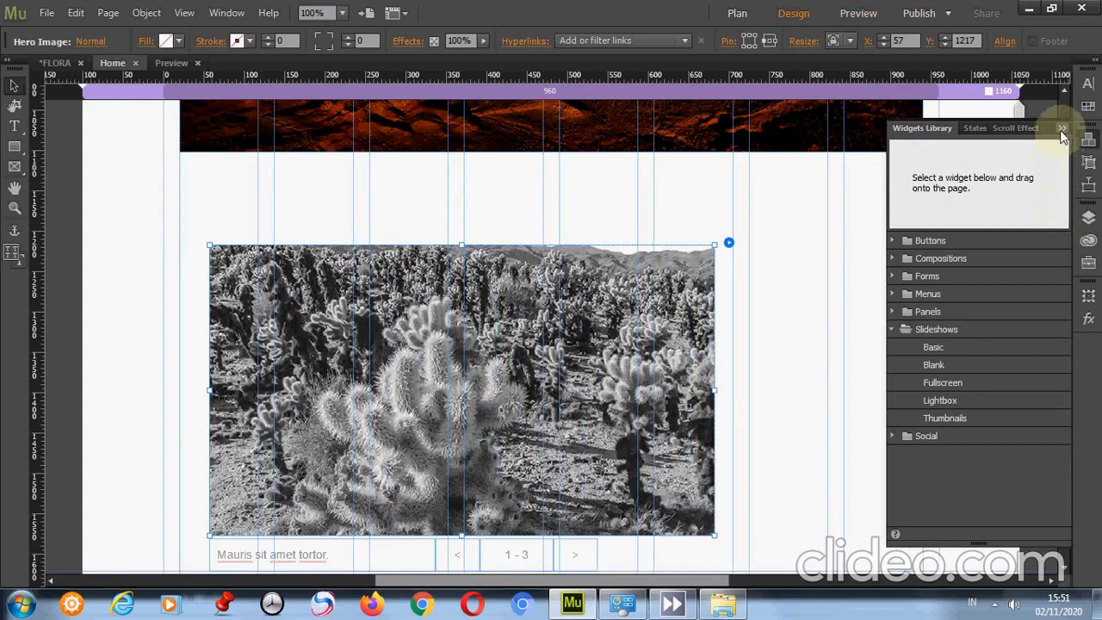
{"action": "left_click", "coordinate": [1088, 138]}
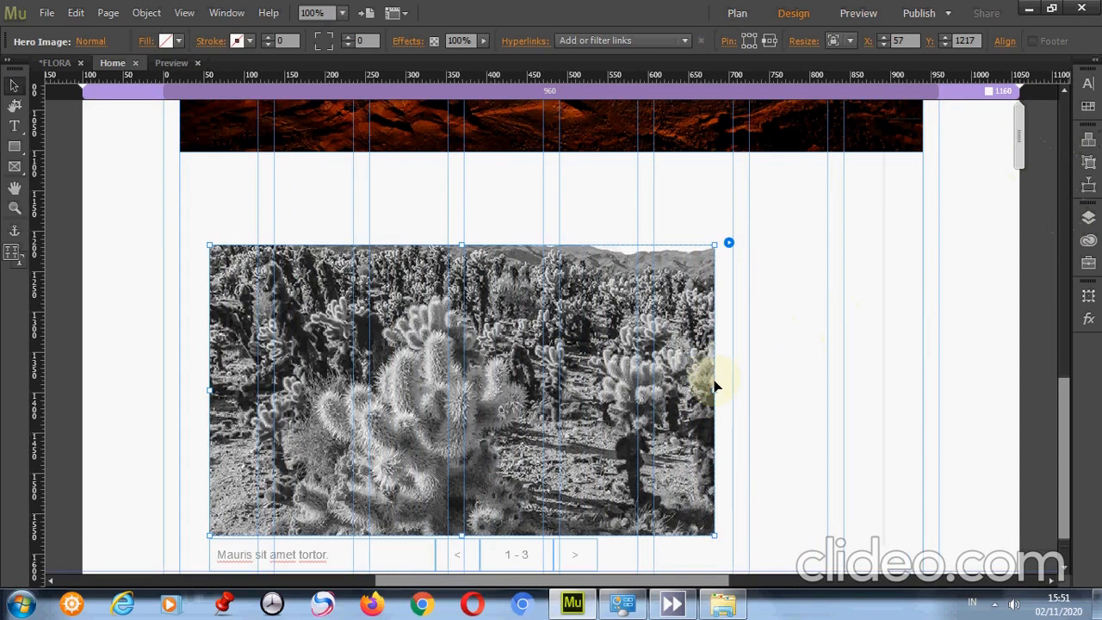
{"action": "left_click_drag", "start_coordinate": [714, 390], "coordinate": [890, 362]}
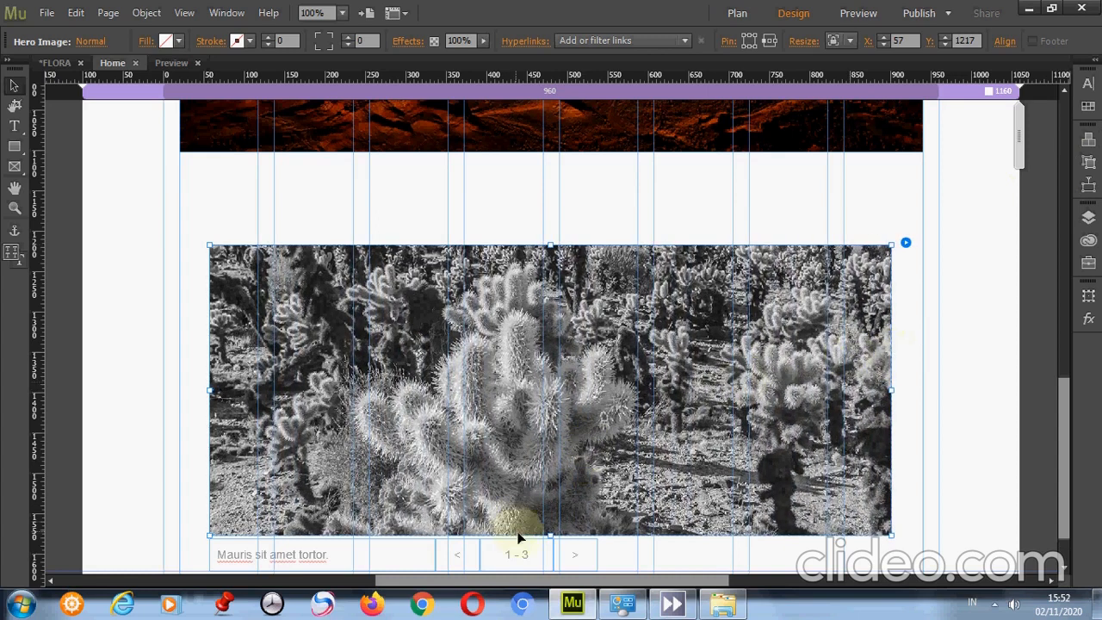
{"action": "left_click_drag", "start_coordinate": [551, 539], "coordinate": [548, 514]}
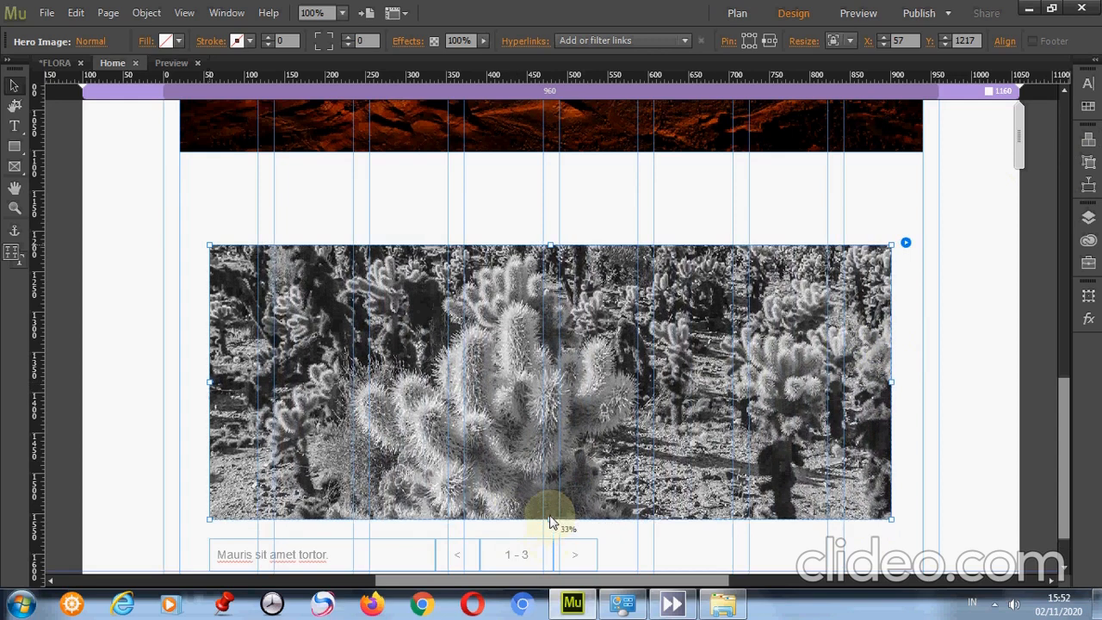
Step: Move the slideshow's Next button onto the middle of the hero image's right edge
{"action": "left_click", "coordinate": [577, 565]}
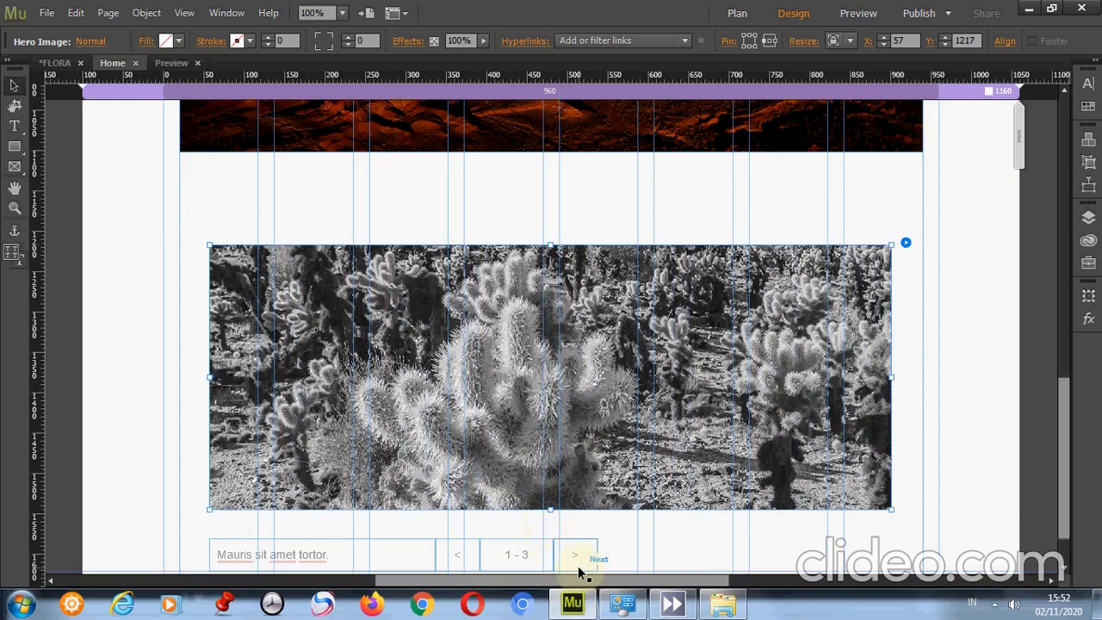
{"action": "left_click", "coordinate": [578, 566]}
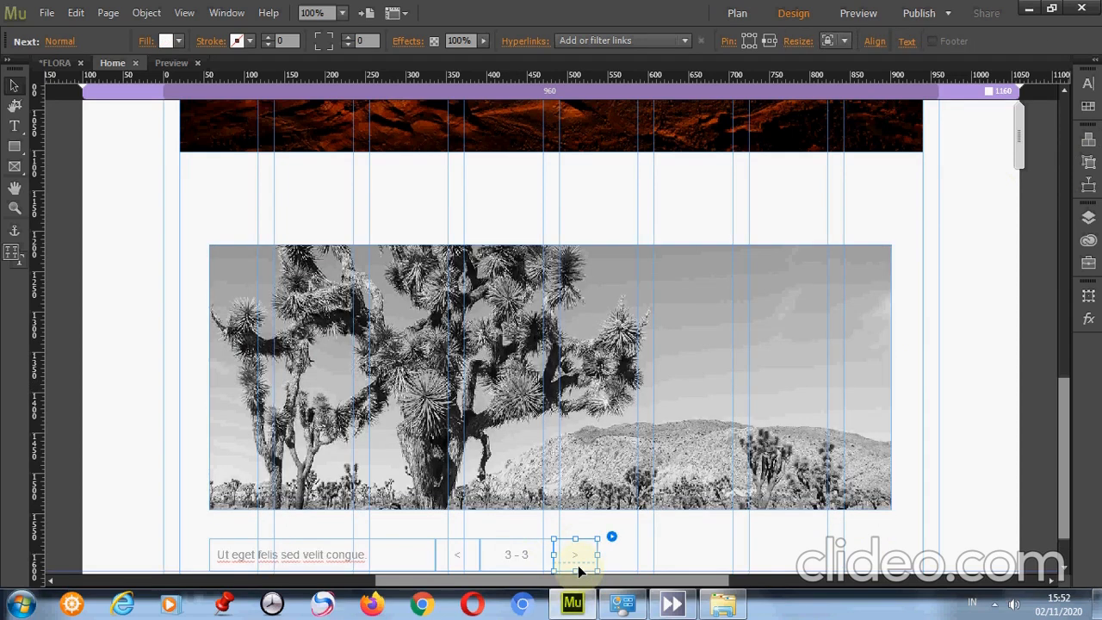
{"action": "left_click_drag", "start_coordinate": [578, 565], "coordinate": [890, 391]}
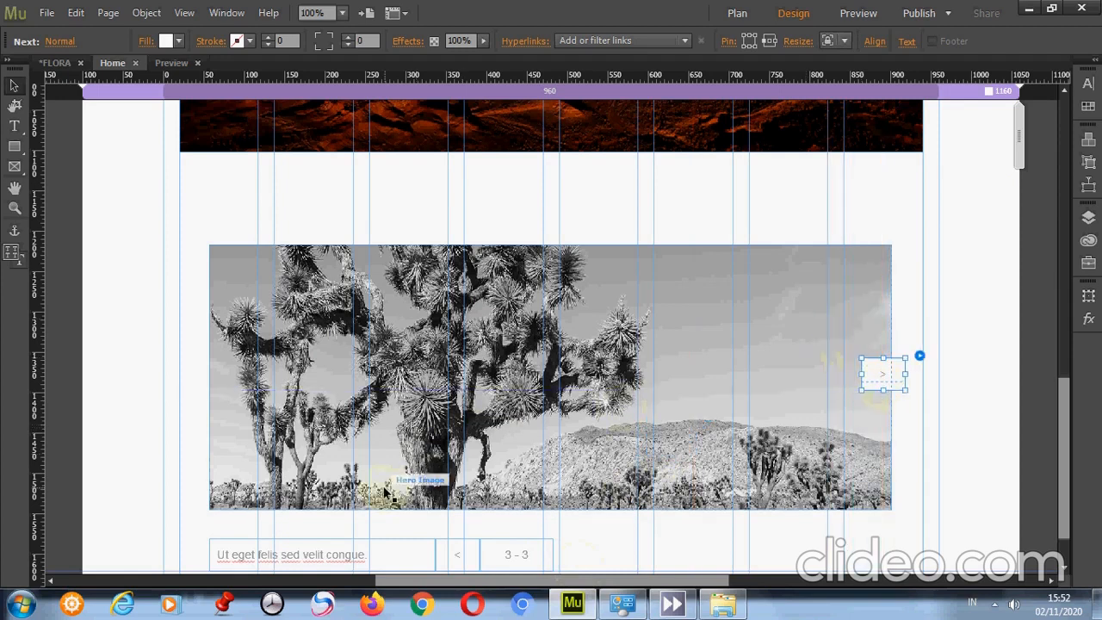
{"action": "left_click", "coordinate": [456, 569]}
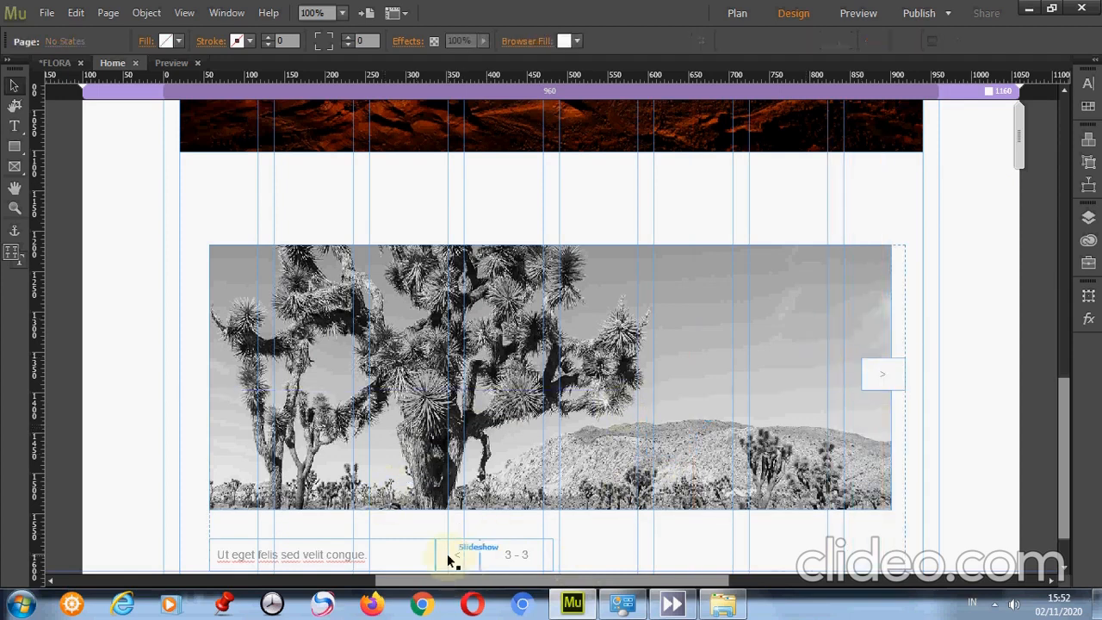
{"action": "left_click", "coordinate": [447, 554]}
{"action": "left_click_drag", "start_coordinate": [398, 508], "coordinate": [259, 417]}
{"action": "key", "text": "ctrl+z"}
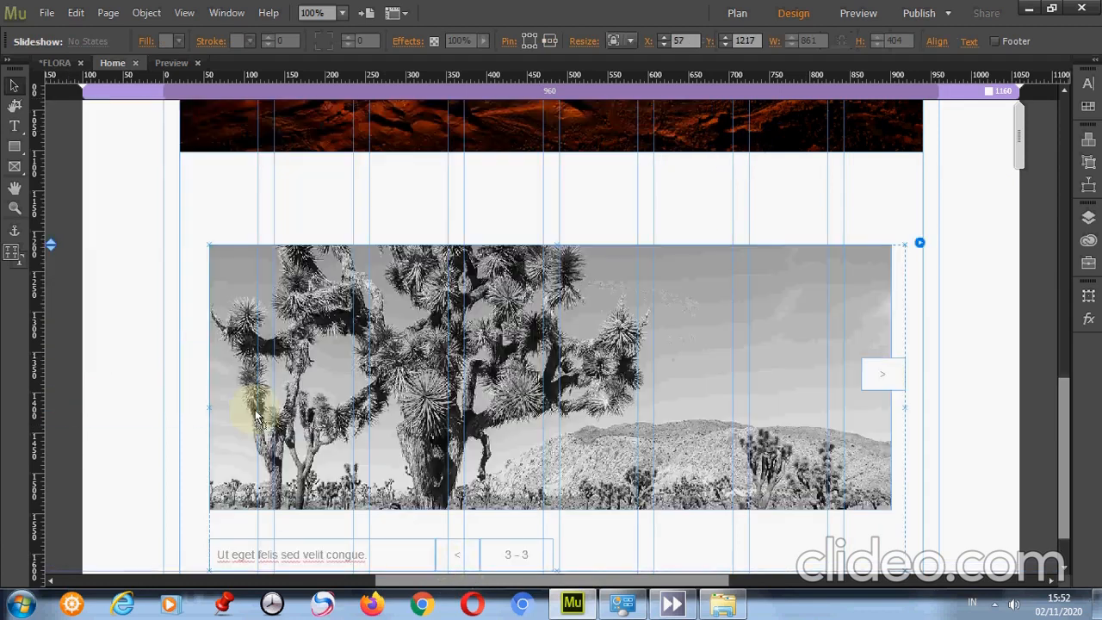
Step: Move the slideshow's Previous button onto the middle of the hero image's left edge, level with the Next button
{"action": "left_click", "coordinate": [442, 554]}
{"action": "left_click_drag", "start_coordinate": [442, 549], "coordinate": [195, 373]}
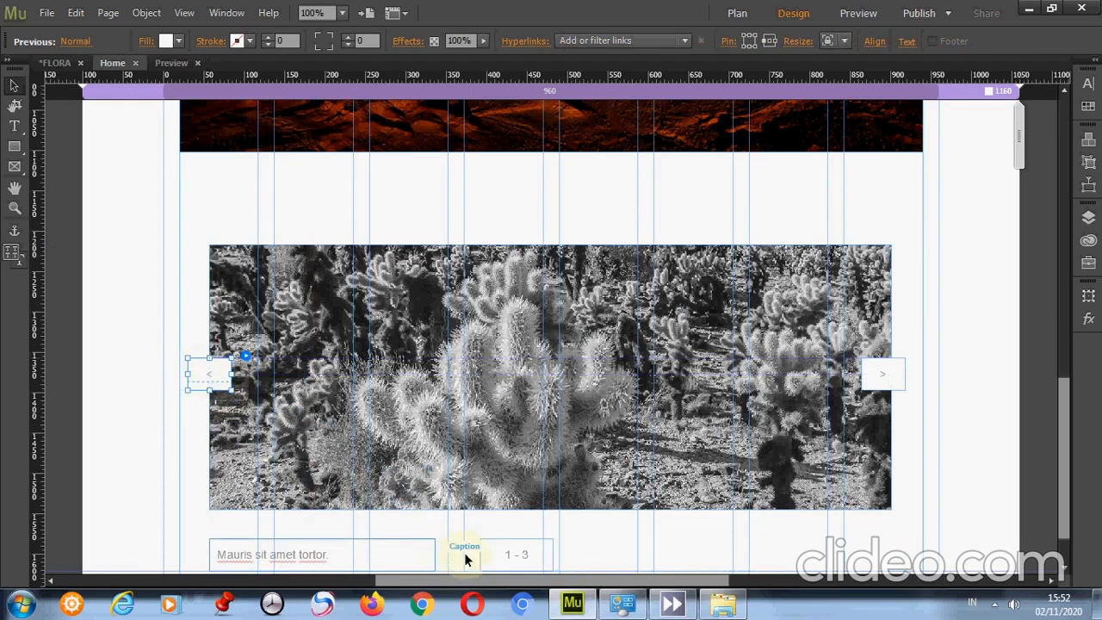
Step: Move the slideshow's counter inside the hero image's lower-right corner and the caption inside its lower-left corner
{"action": "left_click", "coordinate": [516, 568]}
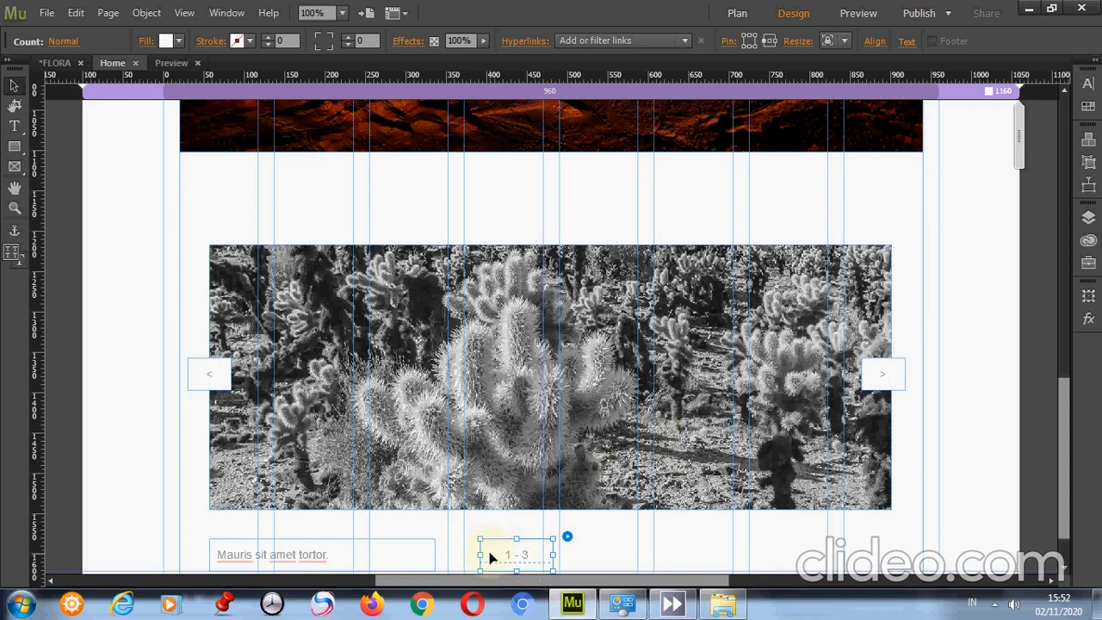
{"action": "left_click_drag", "start_coordinate": [489, 556], "coordinate": [797, 490]}
{"action": "left_click", "coordinate": [334, 543]}
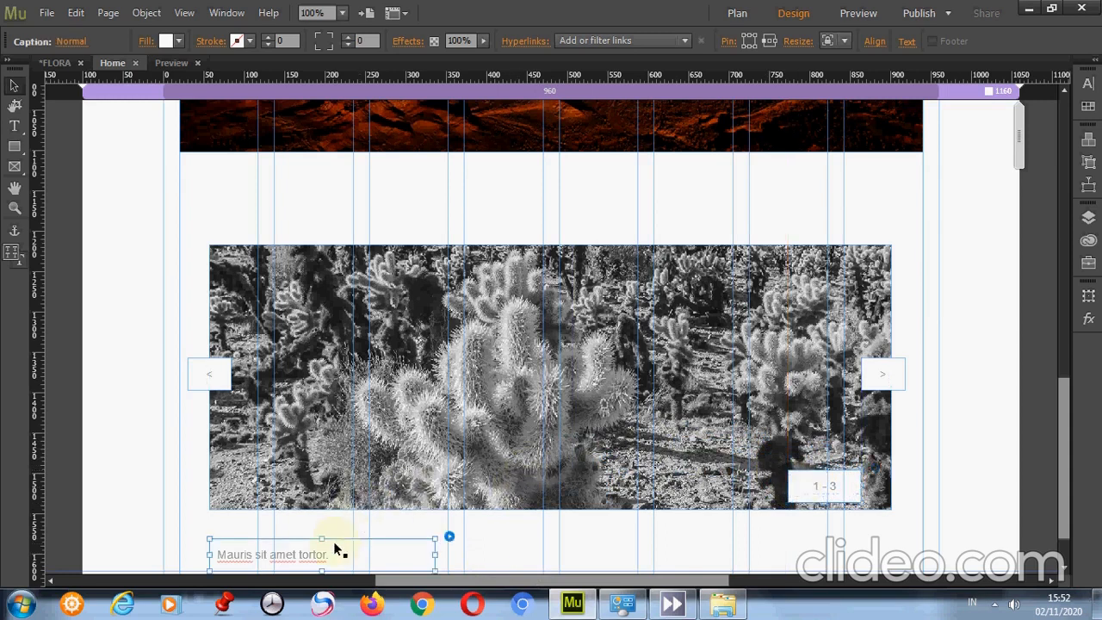
{"action": "left_click_drag", "start_coordinate": [333, 540], "coordinate": [342, 474]}
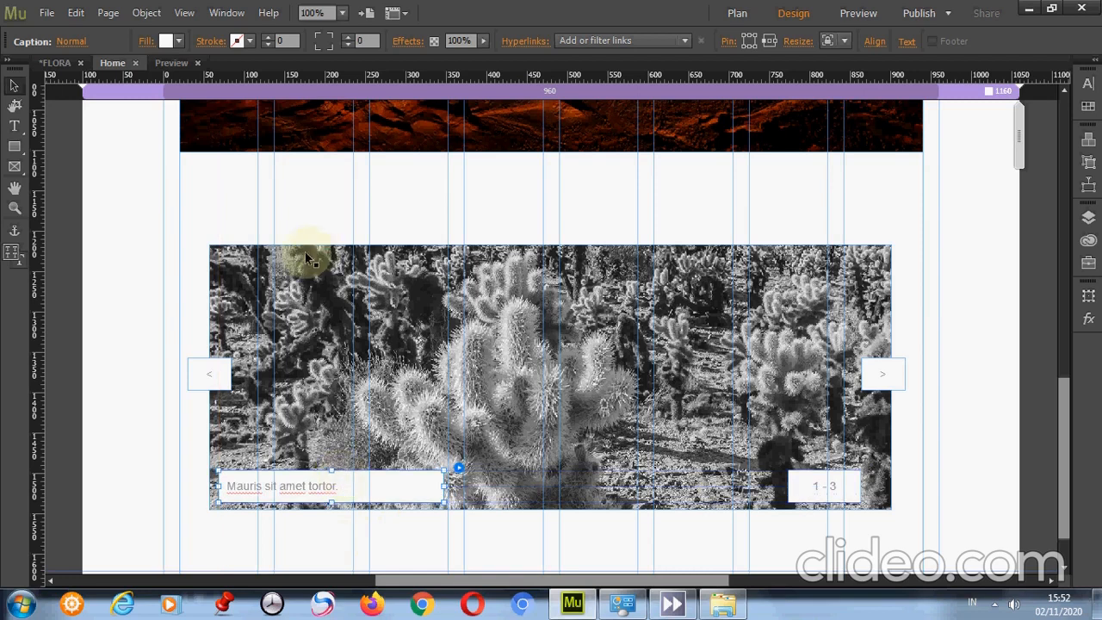
Step: Fill the slideshow's Previous and Next buttons with solid Green (00FF00) at 75% fill opacity
{"action": "left_click", "coordinate": [209, 370]}
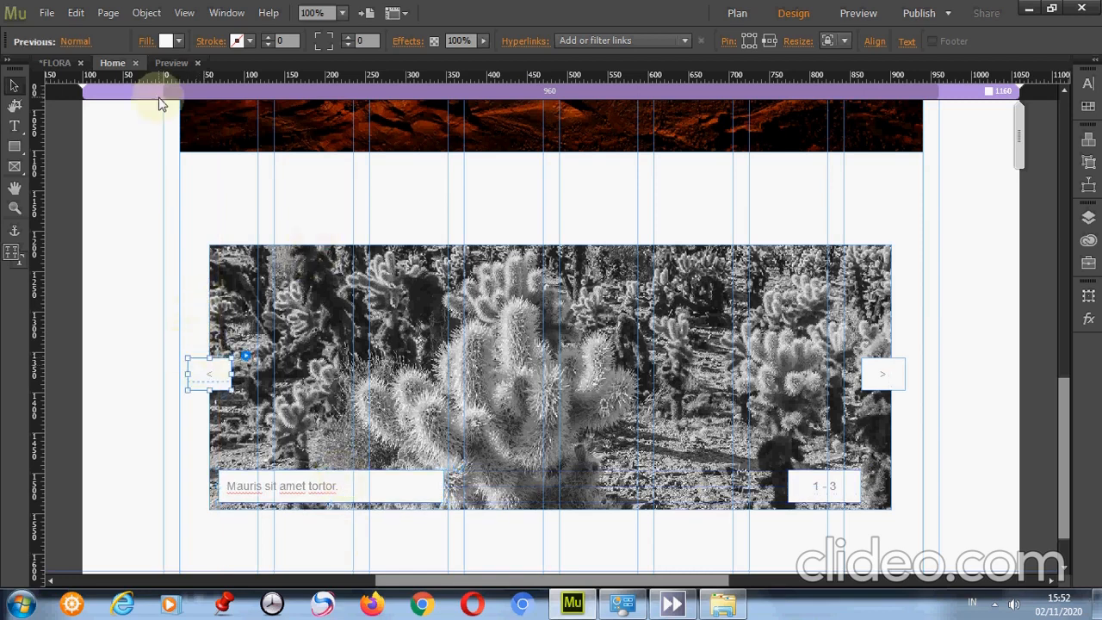
{"action": "left_click", "coordinate": [146, 40]}
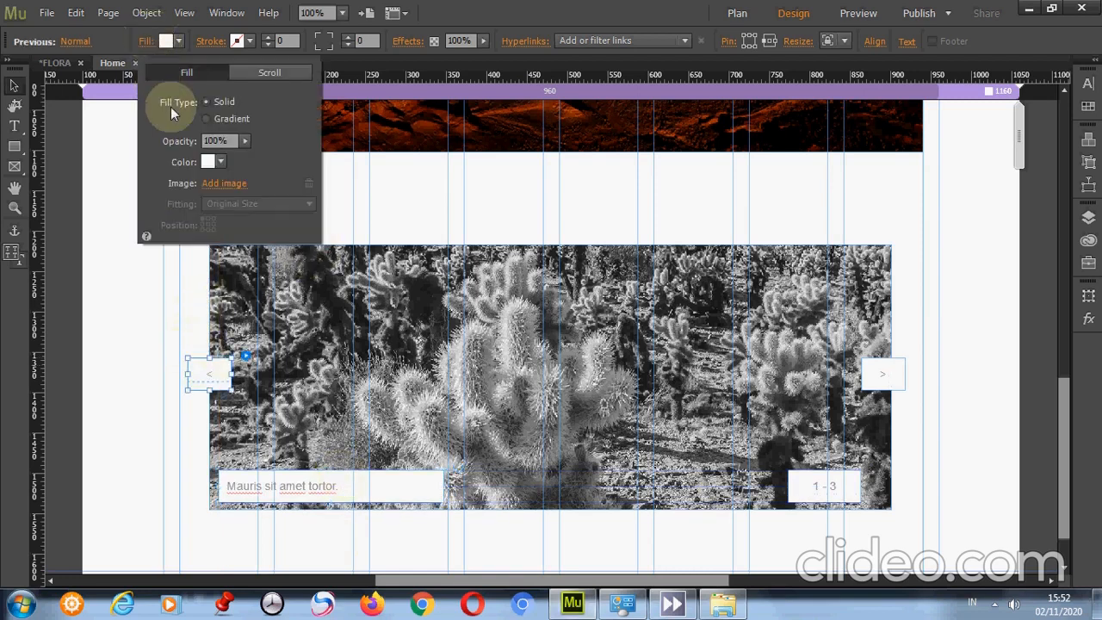
{"action": "left_click", "coordinate": [210, 162]}
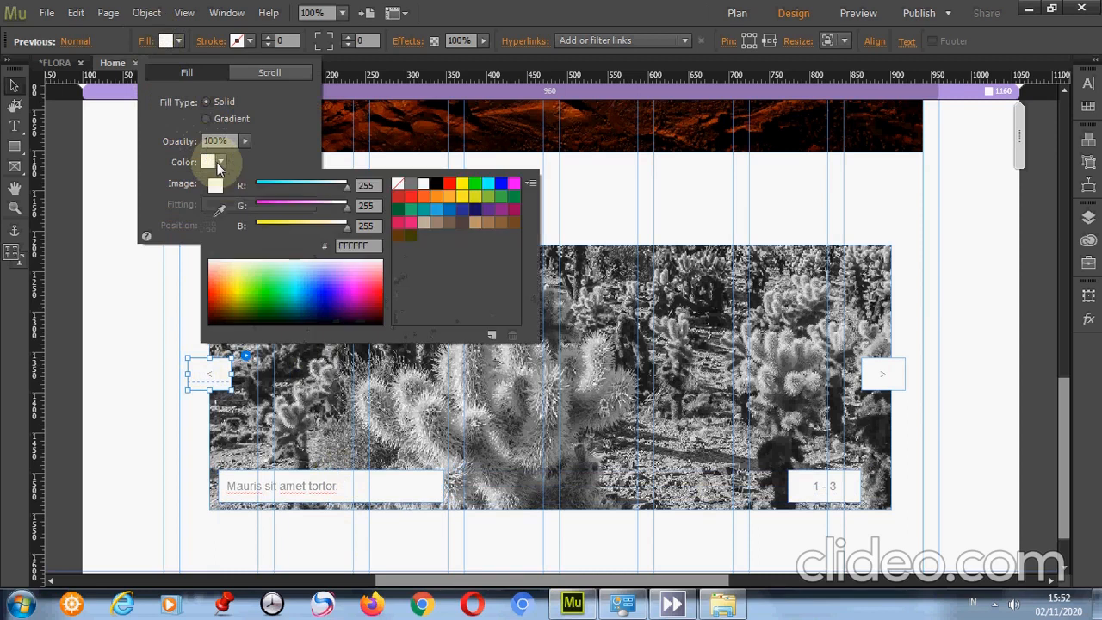
{"action": "left_click", "coordinate": [474, 185]}
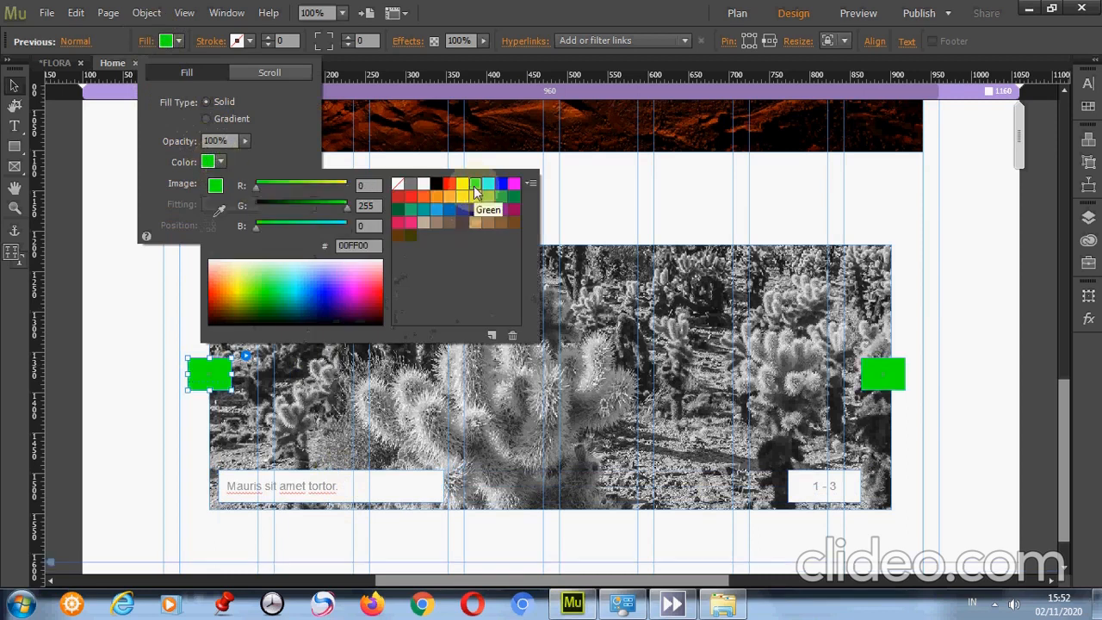
{"action": "left_click", "coordinate": [245, 142]}
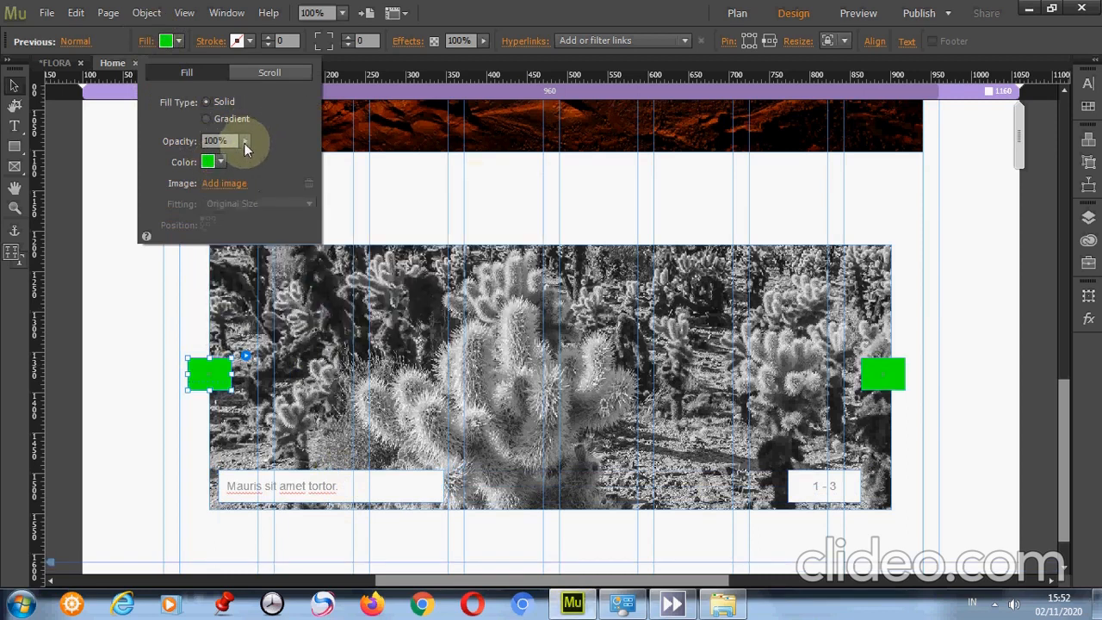
{"action": "left_click", "coordinate": [246, 143]}
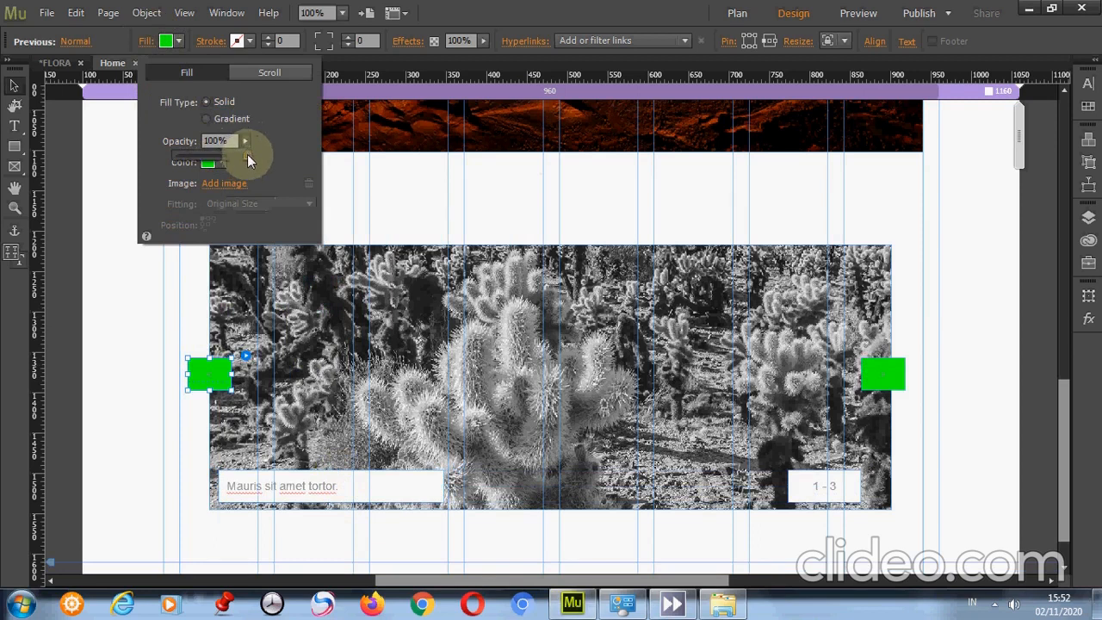
{"action": "left_click_drag", "start_coordinate": [247, 154], "coordinate": [238, 155]}
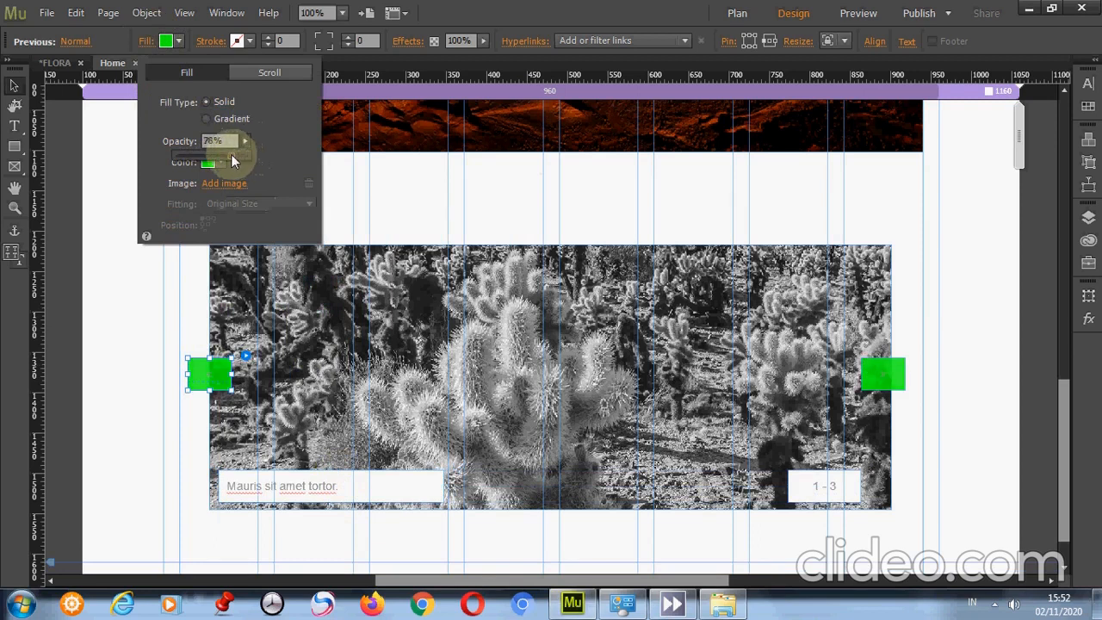
{"action": "left_click_drag", "start_coordinate": [230, 155], "coordinate": [230, 154]}
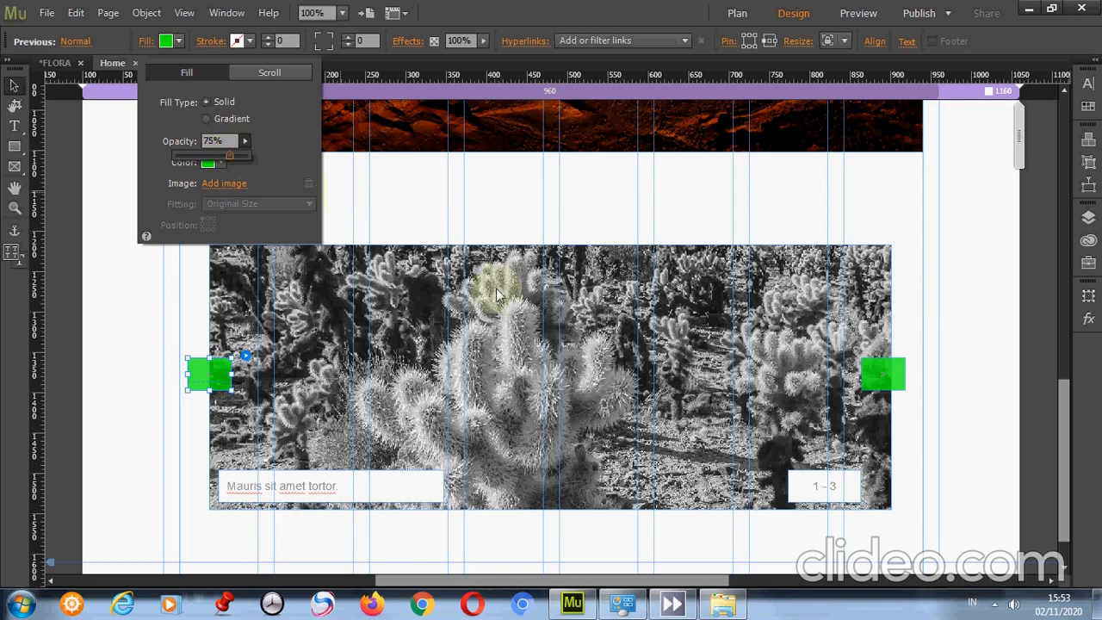
{"action": "left_click", "coordinate": [319, 488]}
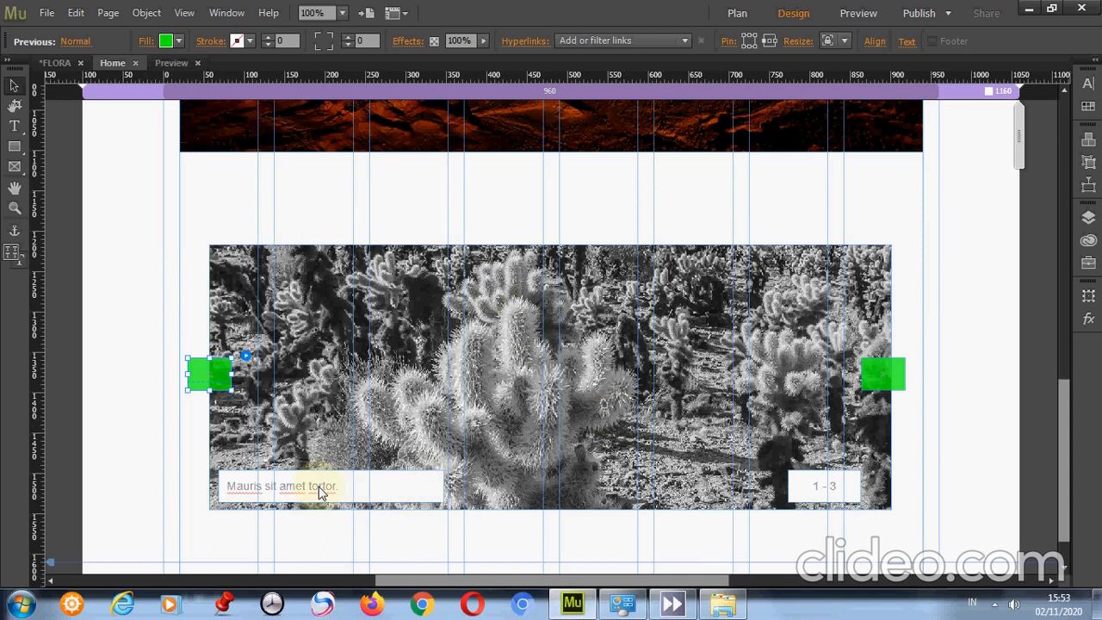
{"action": "left_click", "coordinate": [319, 489]}
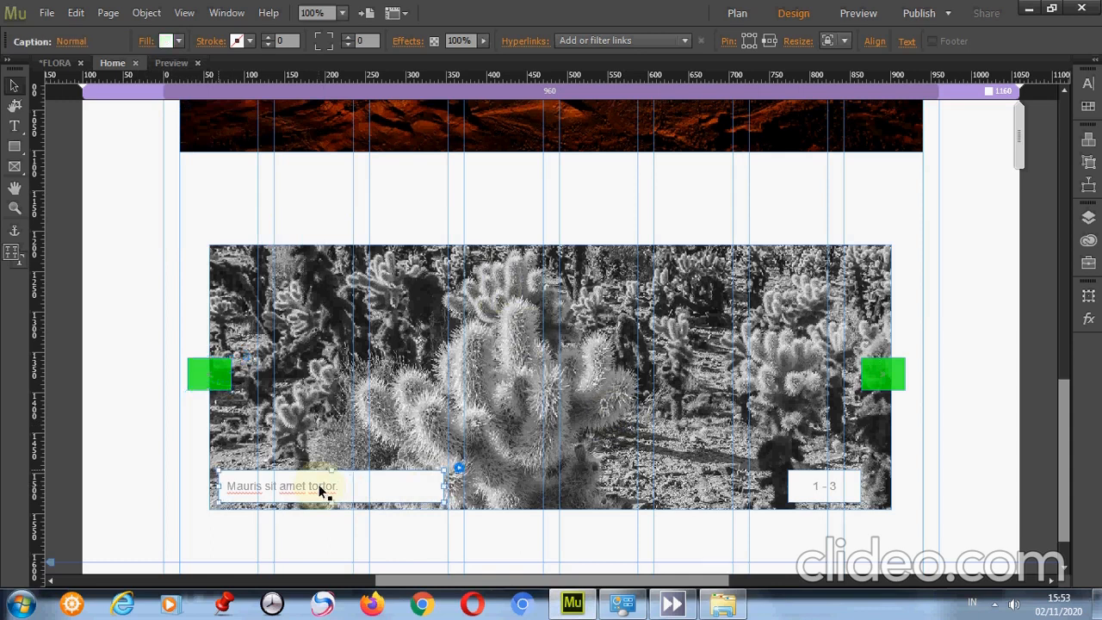
{"action": "triple_click", "coordinate": [319, 487]}
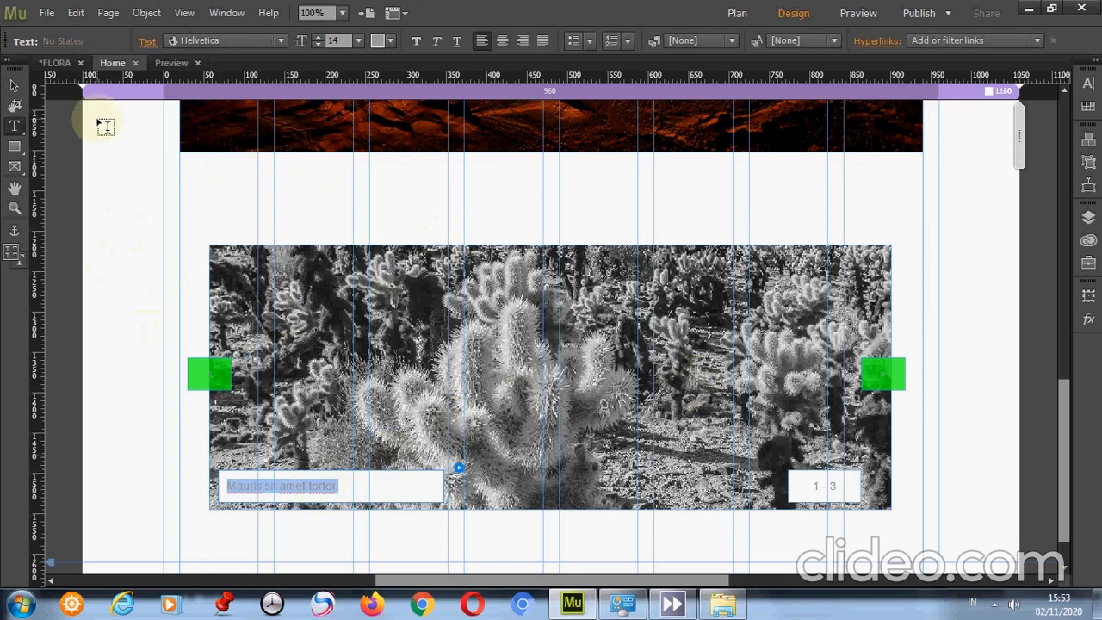
{"action": "left_click", "coordinate": [14, 83]}
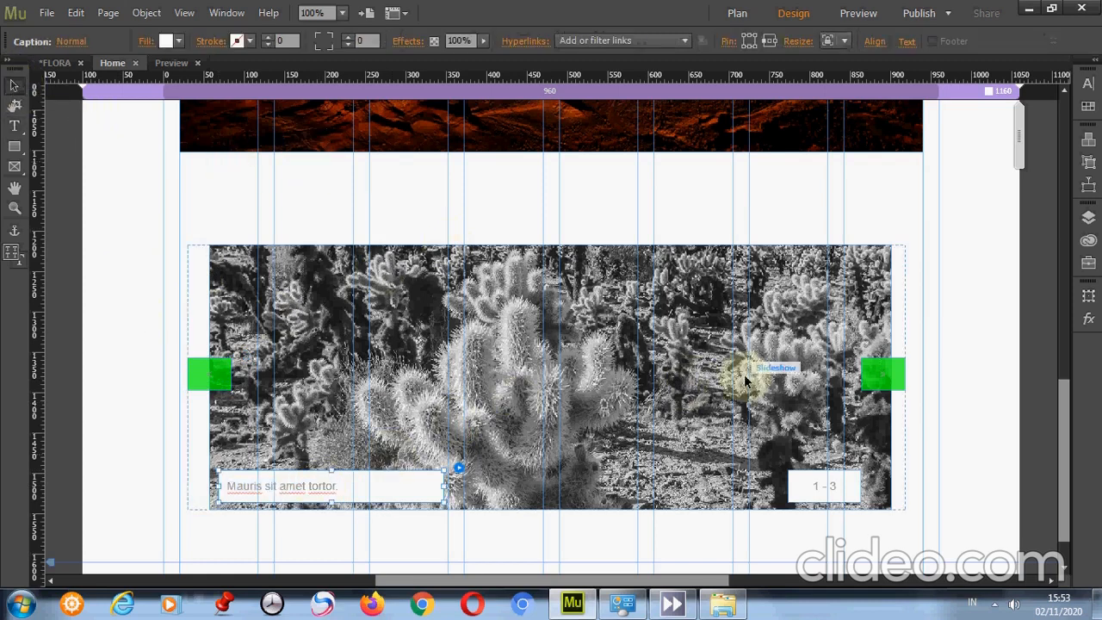
Step: Add the Chrysanthemum, Desert, Hydrangeas and Jellyfish images from the Sample Pictures folder to the slideshow
{"action": "left_click", "coordinate": [865, 370]}
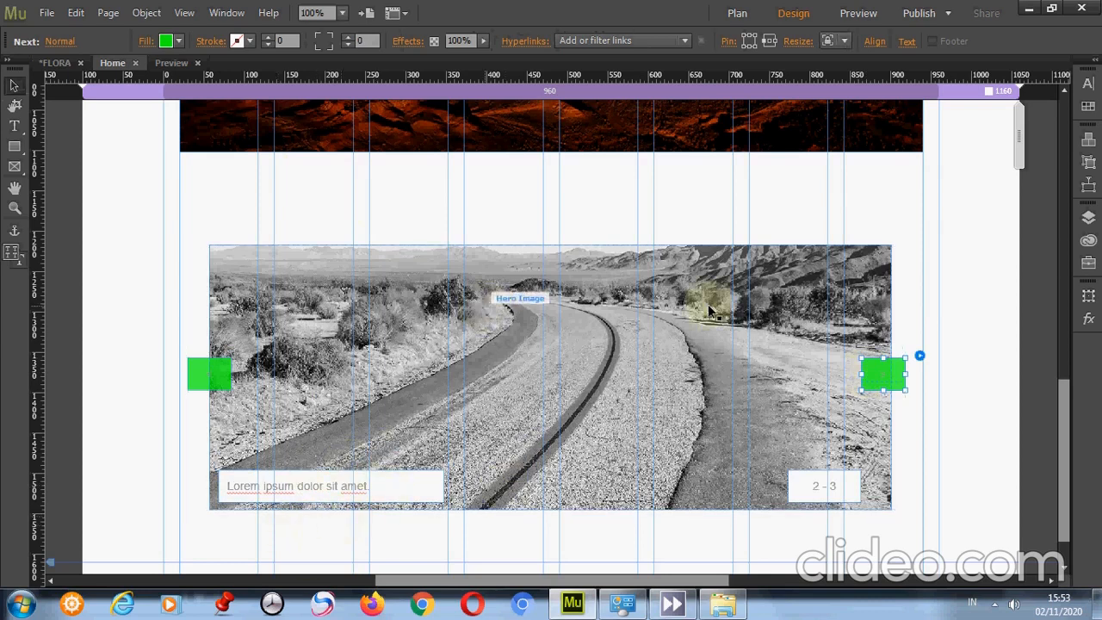
{"action": "left_click", "coordinate": [895, 250]}
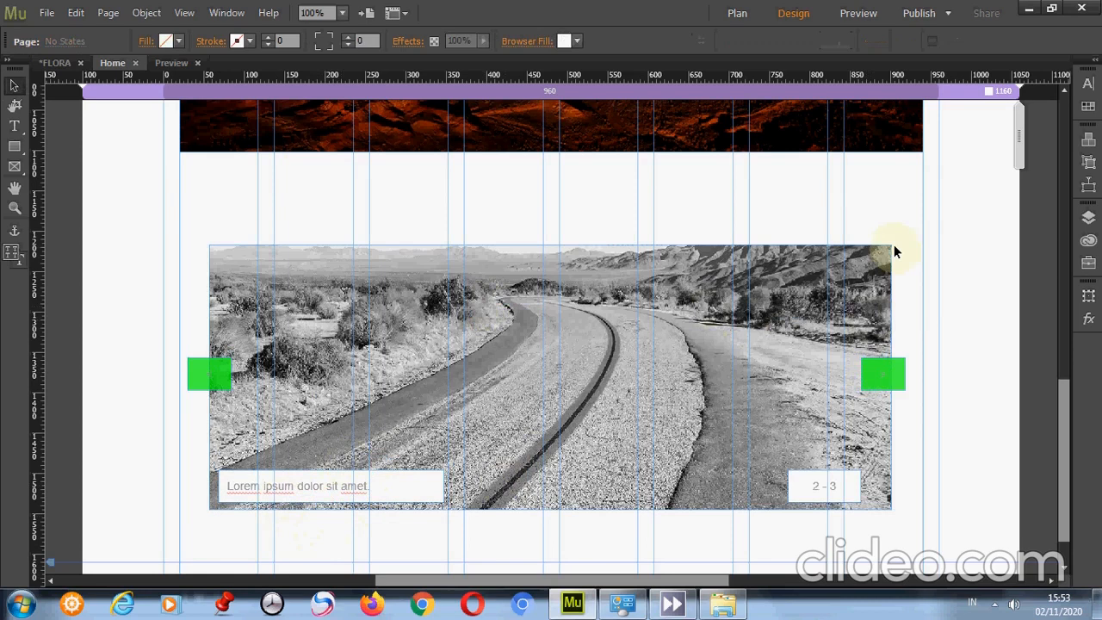
{"action": "left_click", "coordinate": [874, 250]}
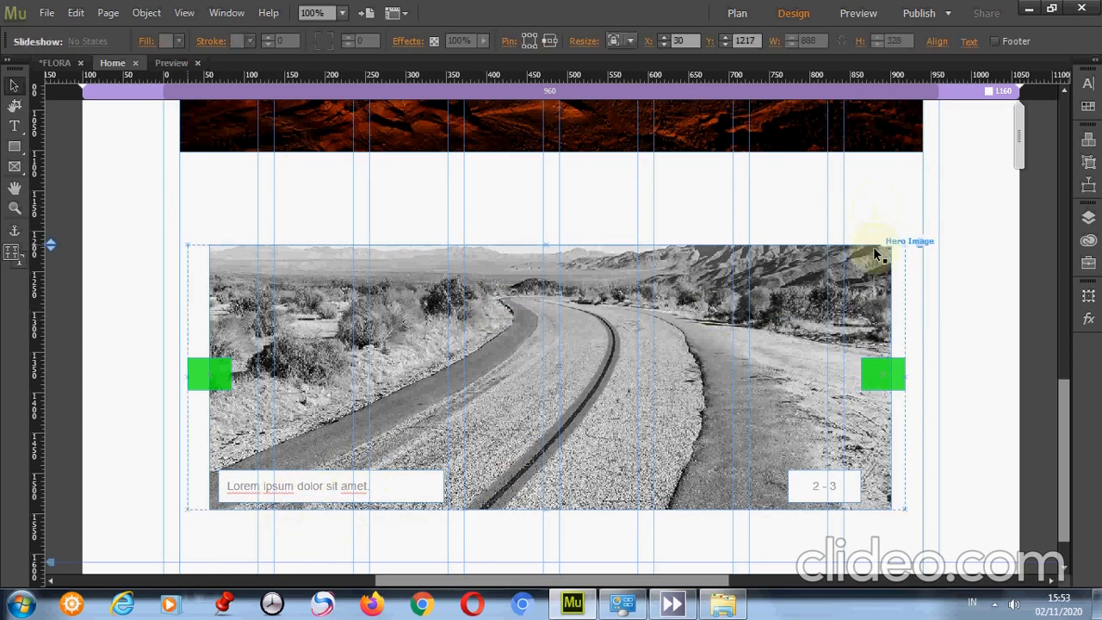
{"action": "left_click", "coordinate": [875, 256]}
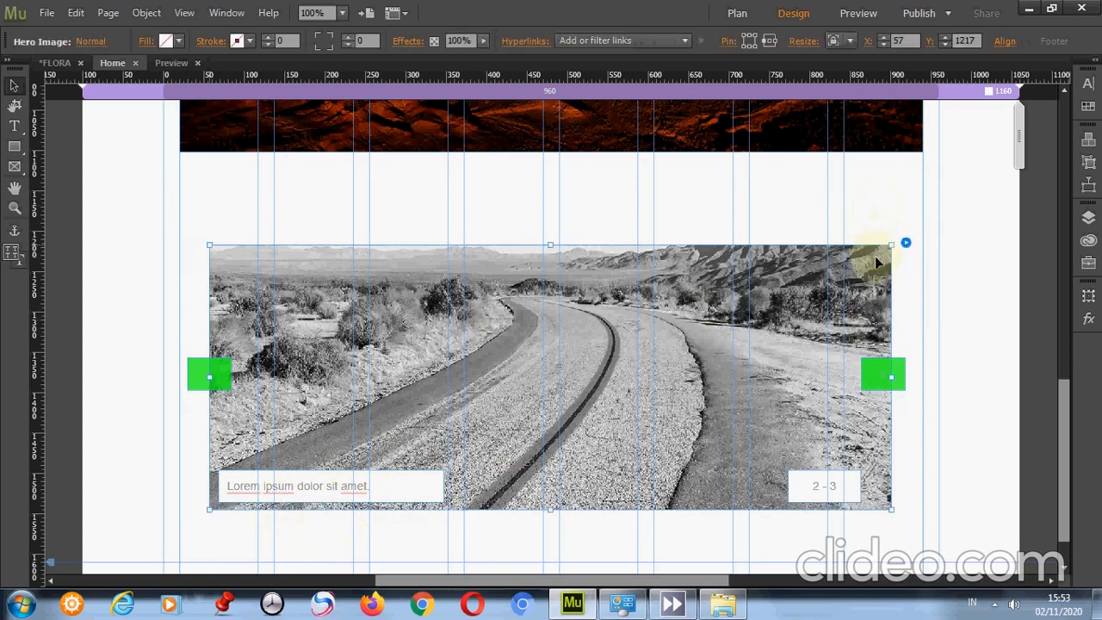
{"action": "left_click", "coordinate": [874, 250]}
{"action": "left_click", "coordinate": [905, 244]}
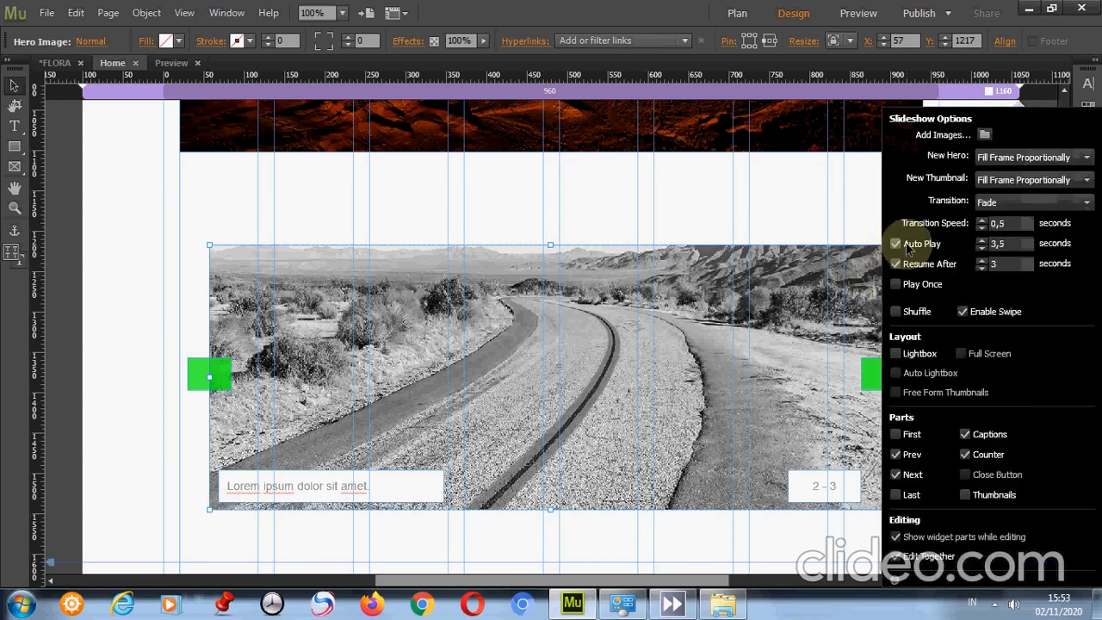
{"action": "left_click", "coordinate": [985, 135]}
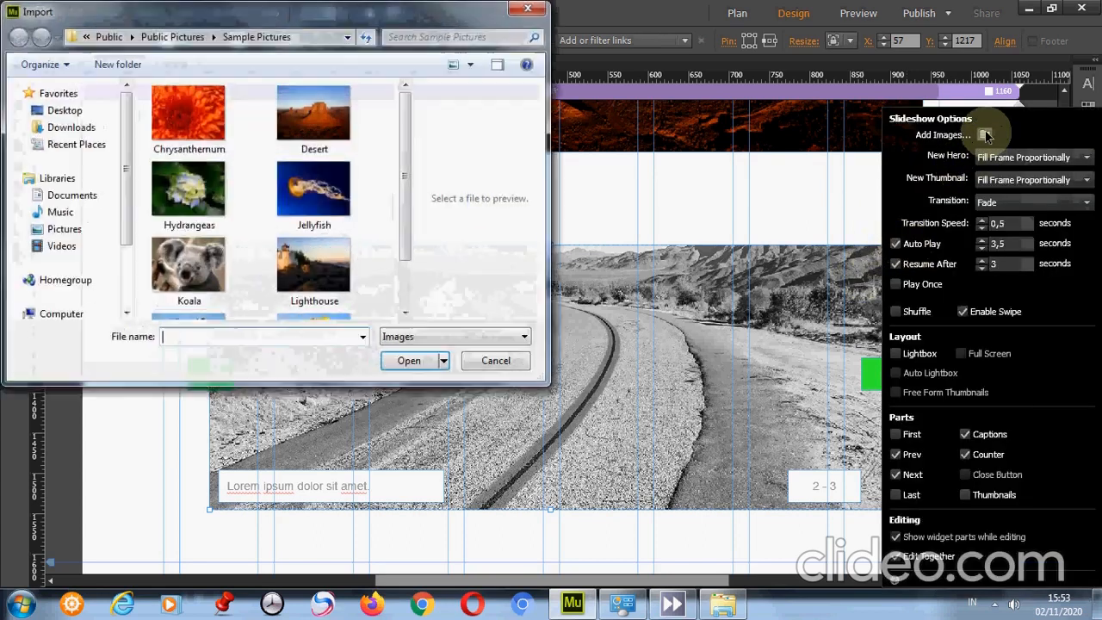
{"action": "left_click", "coordinate": [211, 128]}
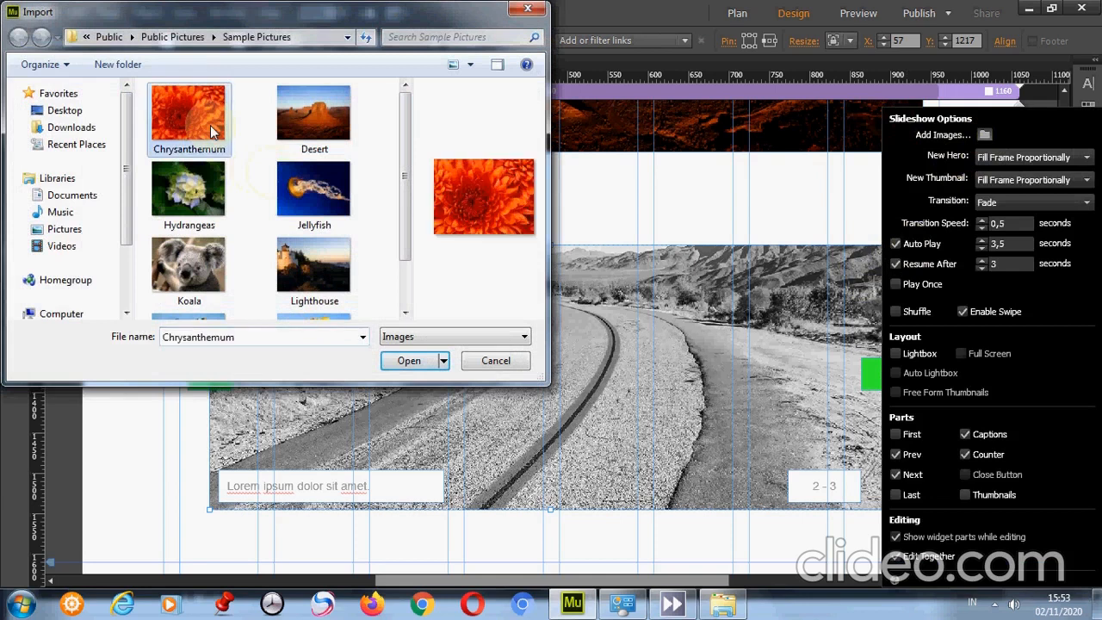
{"action": "left_click", "coordinate": [309, 191], "text": "shift"}
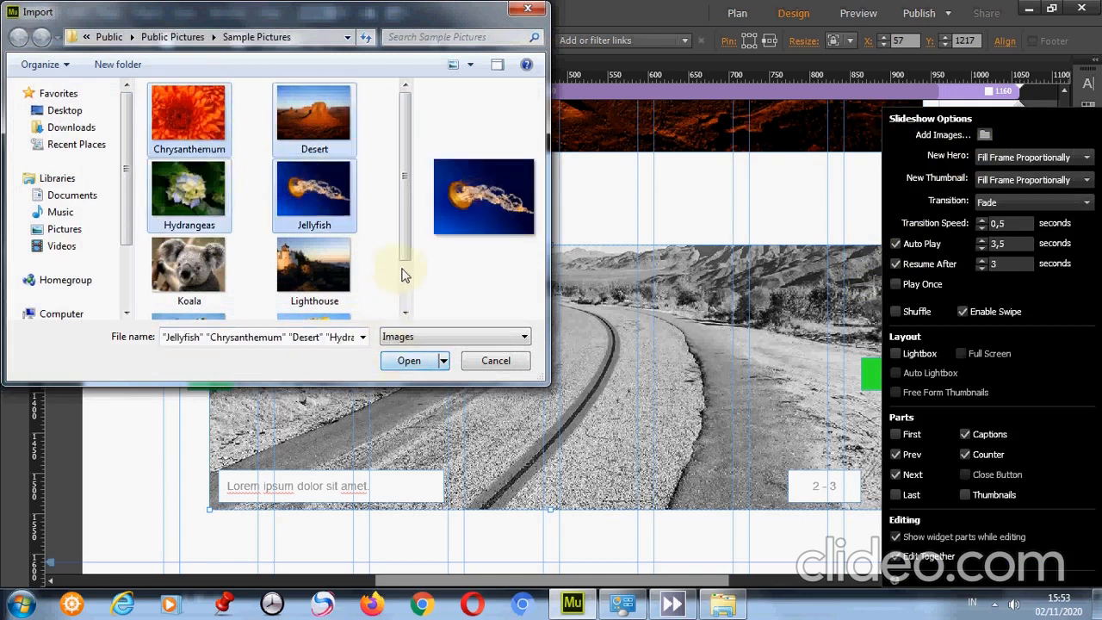
{"action": "scroll", "coordinate": [405, 276], "scroll_direction": "down", "scroll_amount": 1}
{"action": "left_click", "coordinate": [405, 359]}
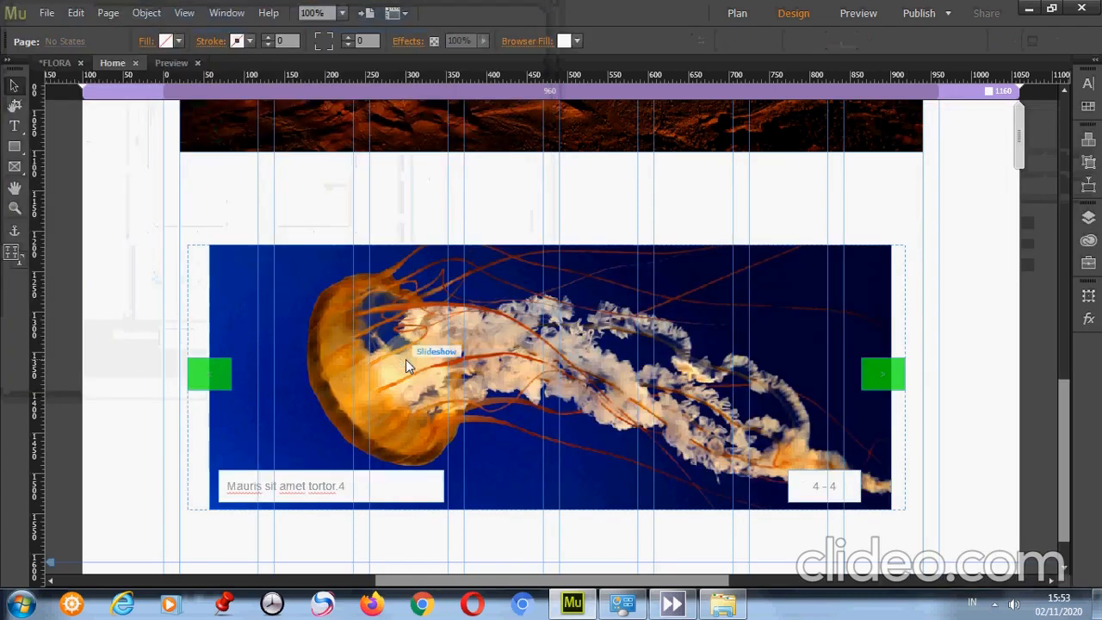
Step: Set the slideshow's transition to Vertical in its options
{"action": "left_click", "coordinate": [900, 231]}
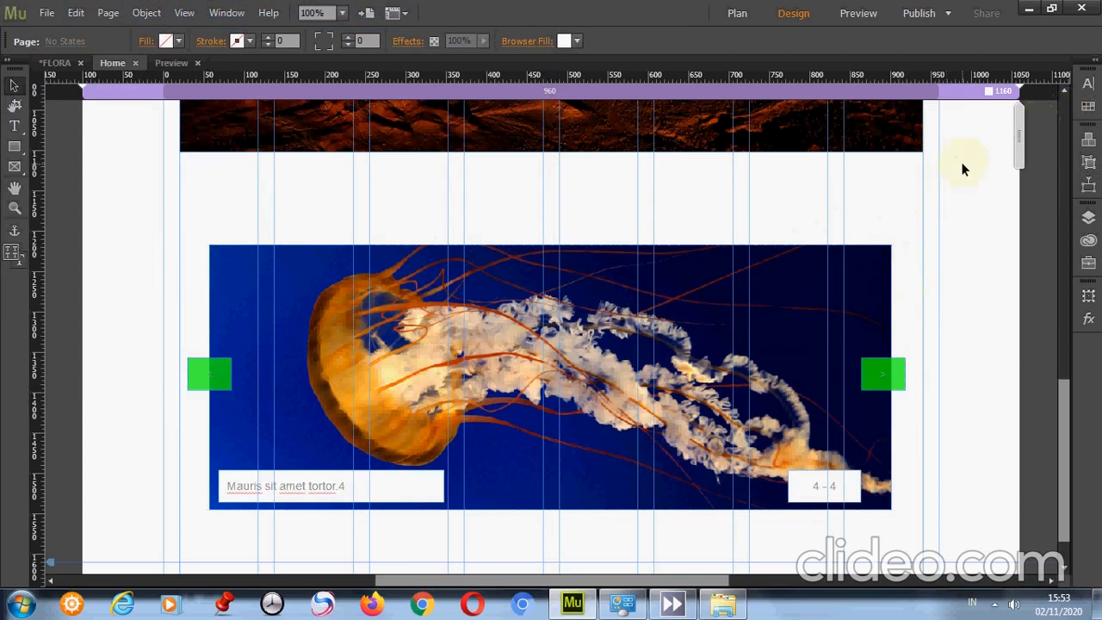
{"action": "left_click", "coordinate": [891, 289]}
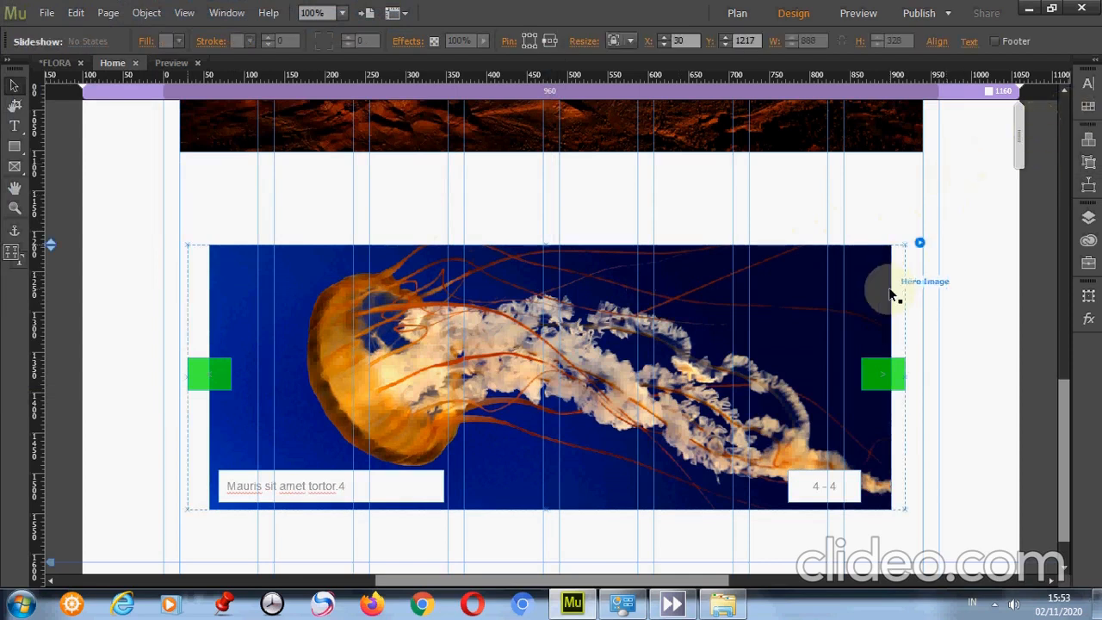
{"action": "left_click", "coordinate": [918, 244]}
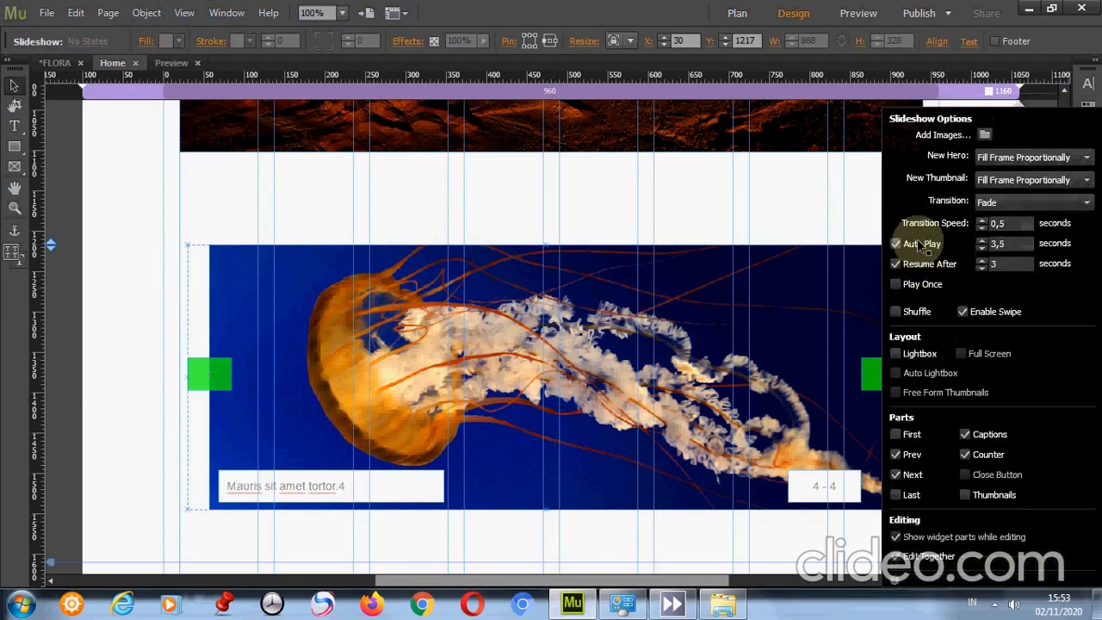
{"action": "left_click", "coordinate": [1022, 201]}
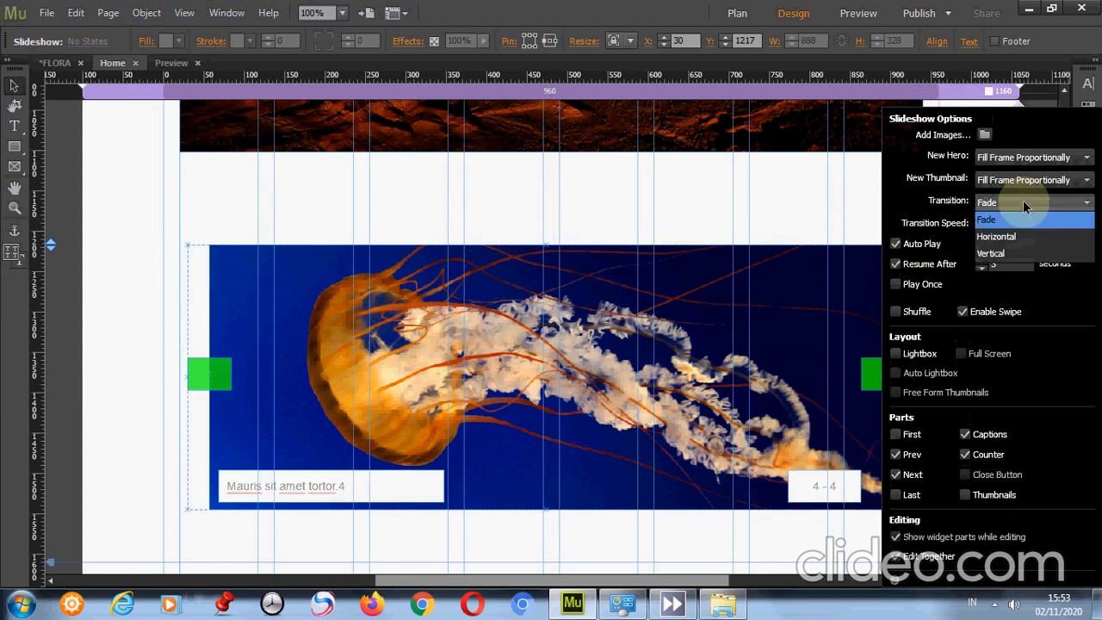
{"action": "left_click", "coordinate": [1023, 251]}
{"action": "left_click", "coordinate": [1021, 250]}
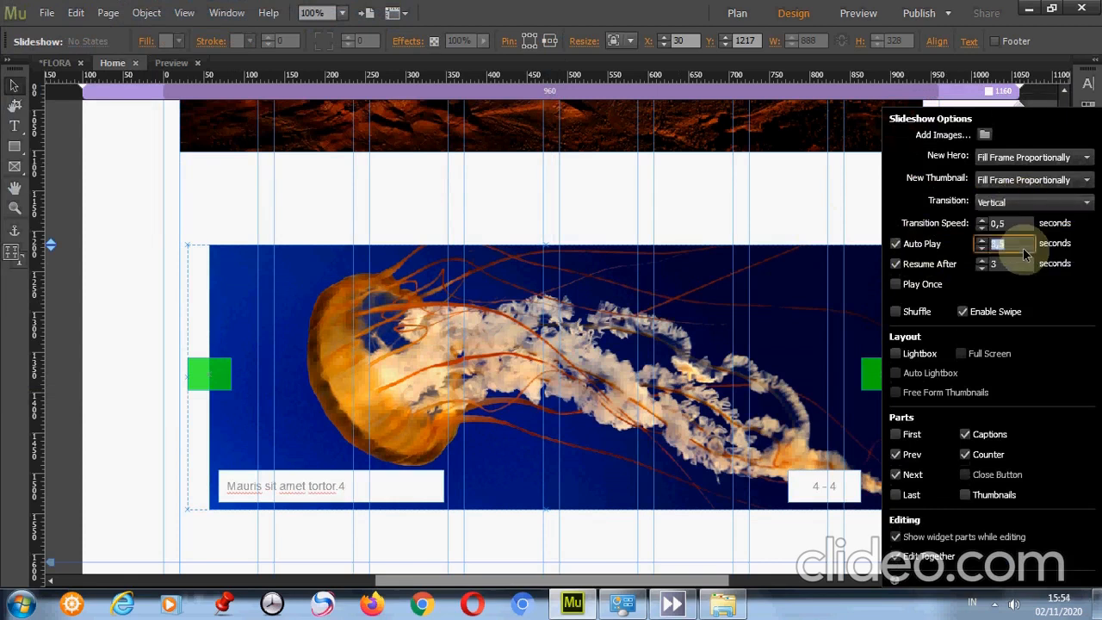
{"action": "left_click", "coordinate": [857, 221]}
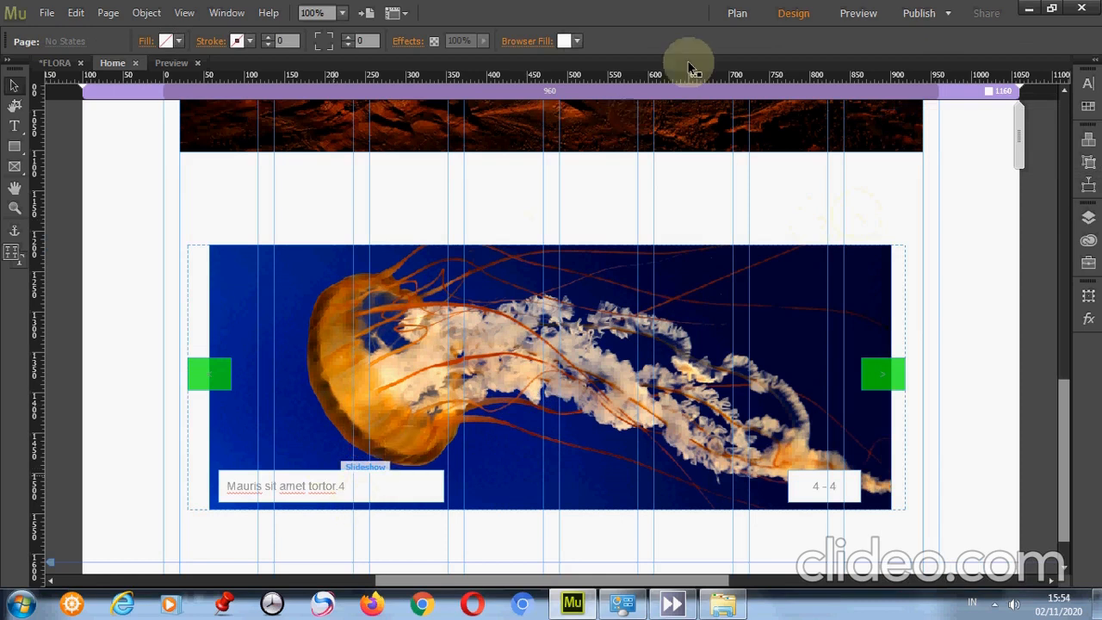
Step: Preview the Home page, checking its images, heading and content further down, and return to Design mode
{"action": "left_click", "coordinate": [860, 14]}
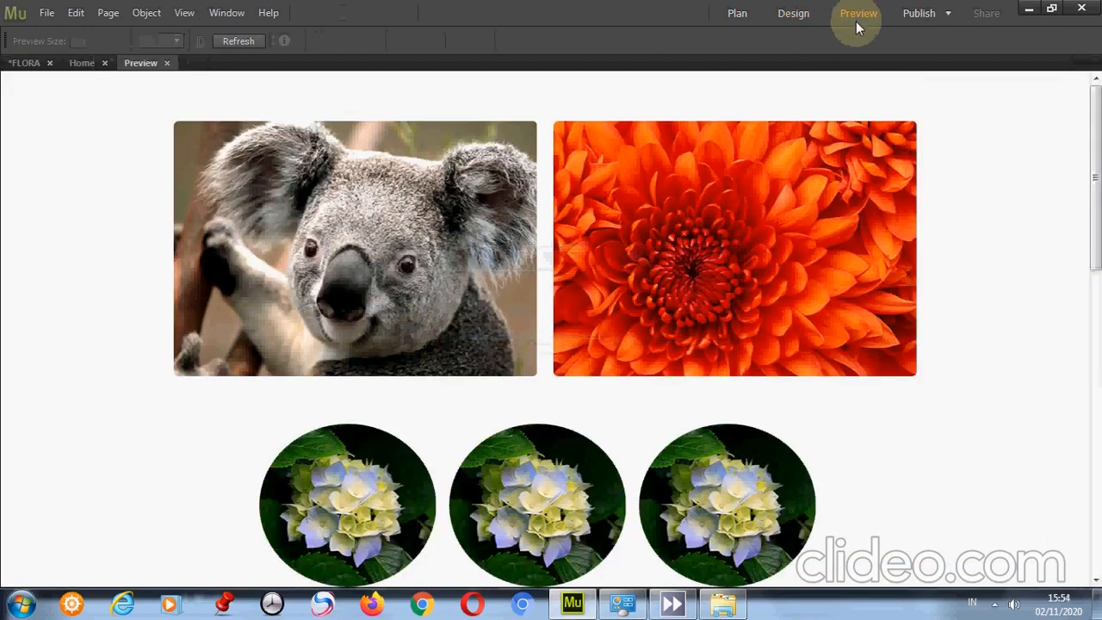
{"action": "left_click", "coordinate": [1096, 331]}
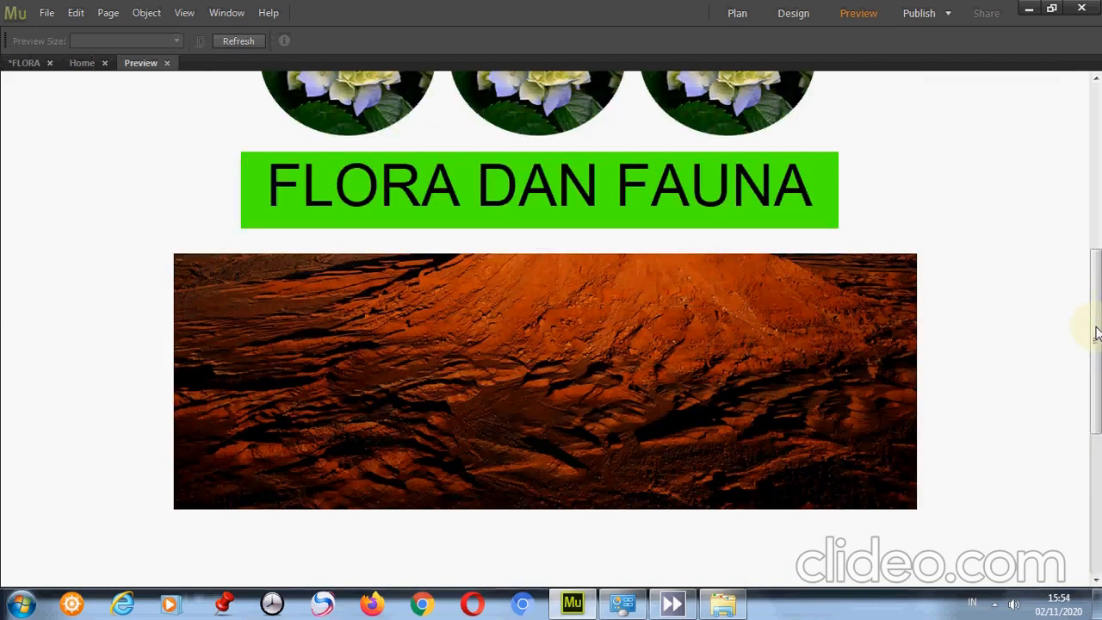
{"action": "left_click_drag", "start_coordinate": [1096, 334], "coordinate": [1063, 93]}
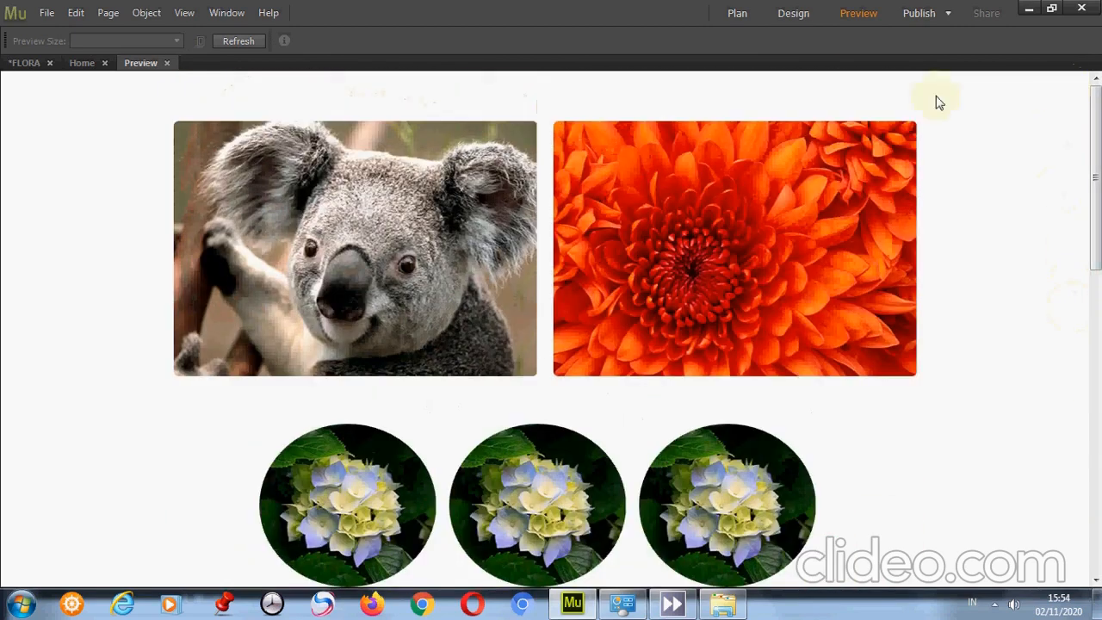
{"action": "left_click", "coordinate": [788, 13]}
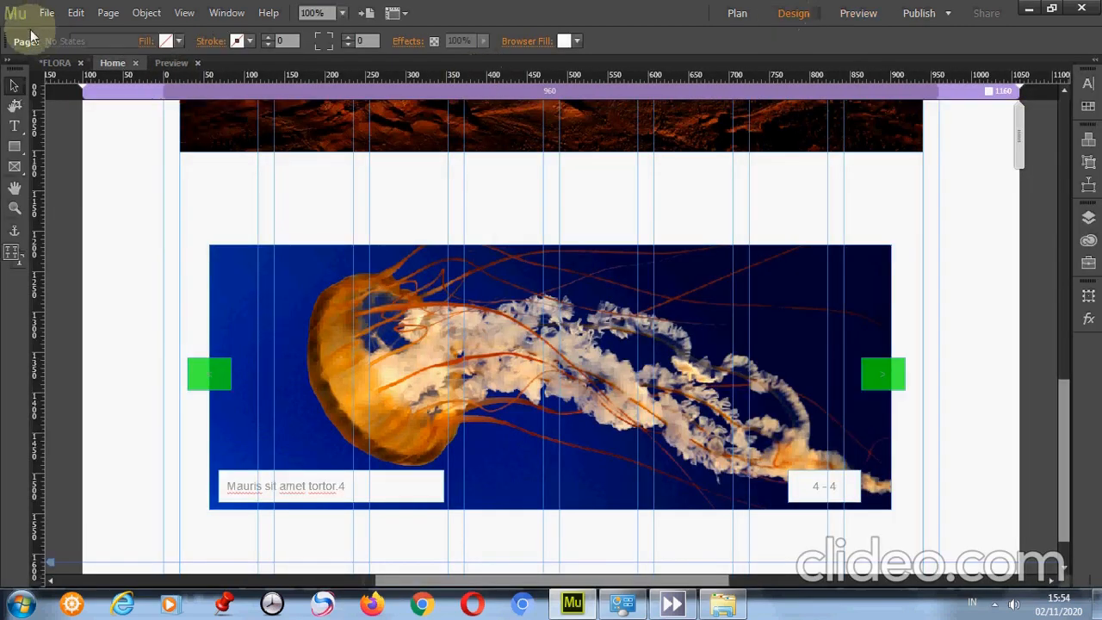
{"action": "left_click", "coordinate": [46, 12]}
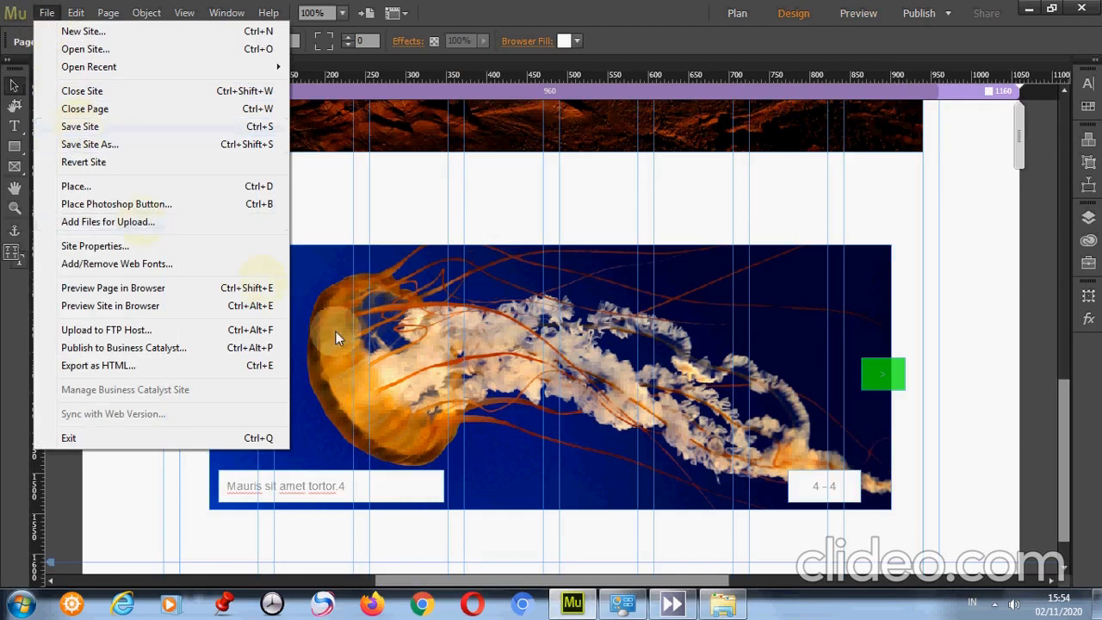
{"action": "left_click", "coordinate": [998, 381]}
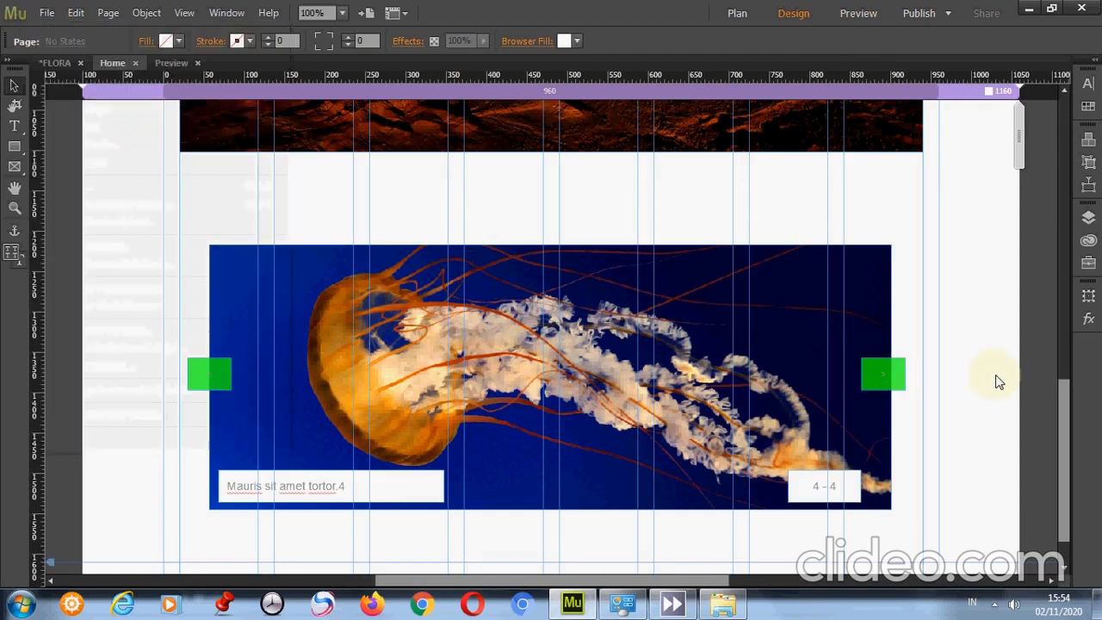